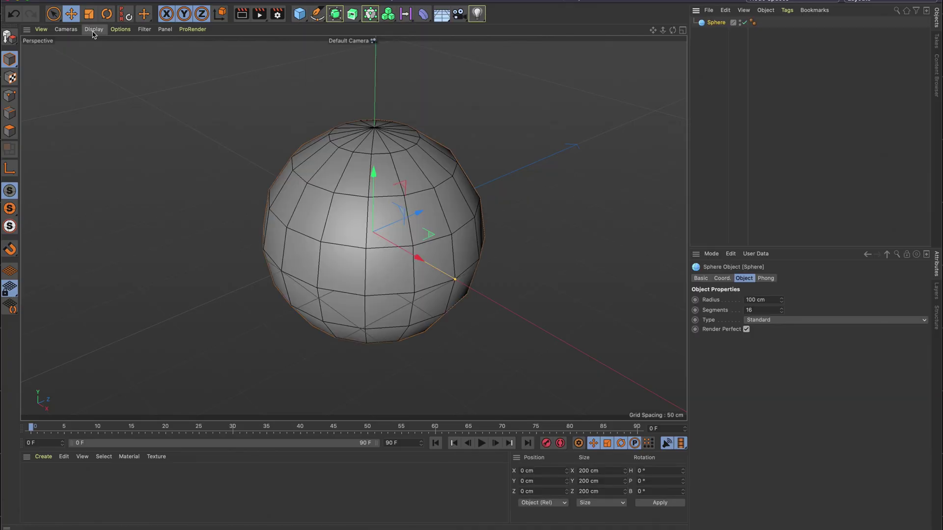
Create a new material in Cinema 4D's Material Manager and open it in the Material Editor
{"action": "double_click", "coordinate": [32, 475]}
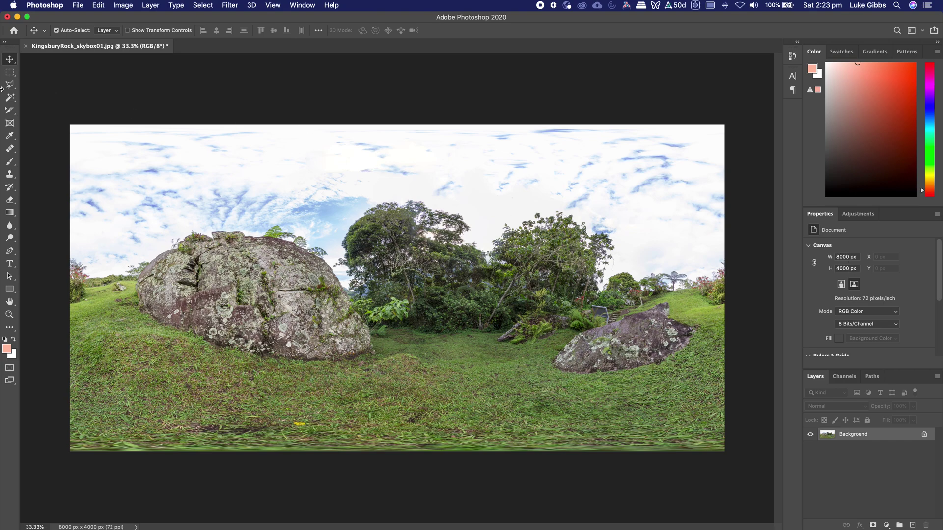
Resize the Kingsbury Rock panorama to 4096 × 2048 px in Image Size
{"action": "left_click", "coordinate": [124, 6]}
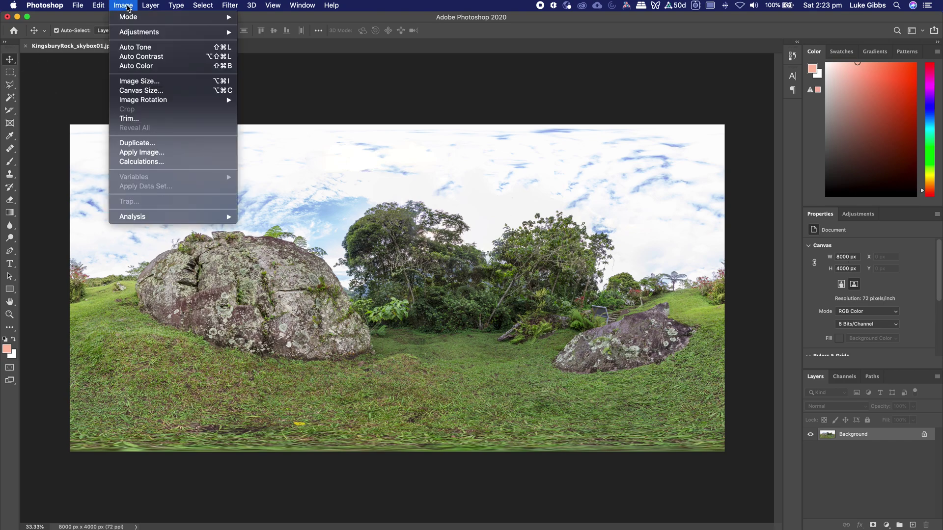
{"action": "left_click", "coordinate": [152, 81]}
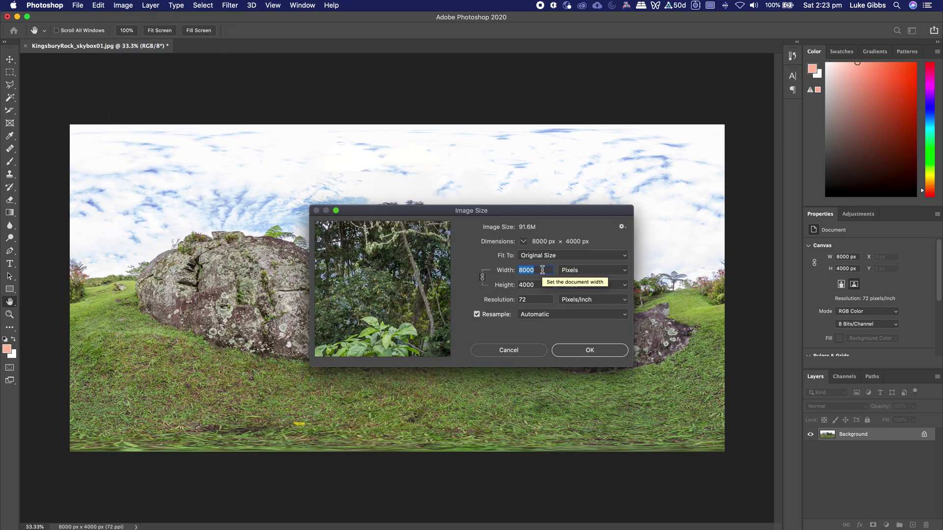
{"action": "type", "text": "4096"}
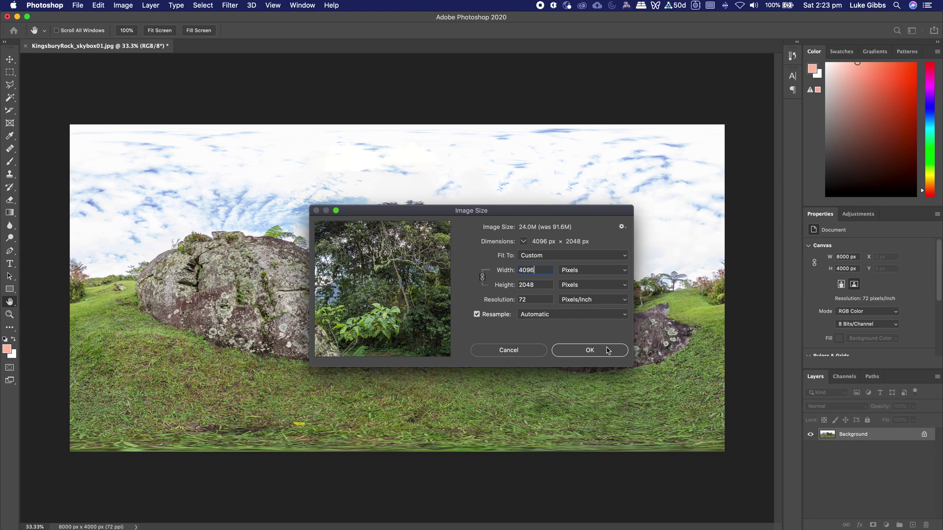
{"action": "left_click", "coordinate": [589, 351]}
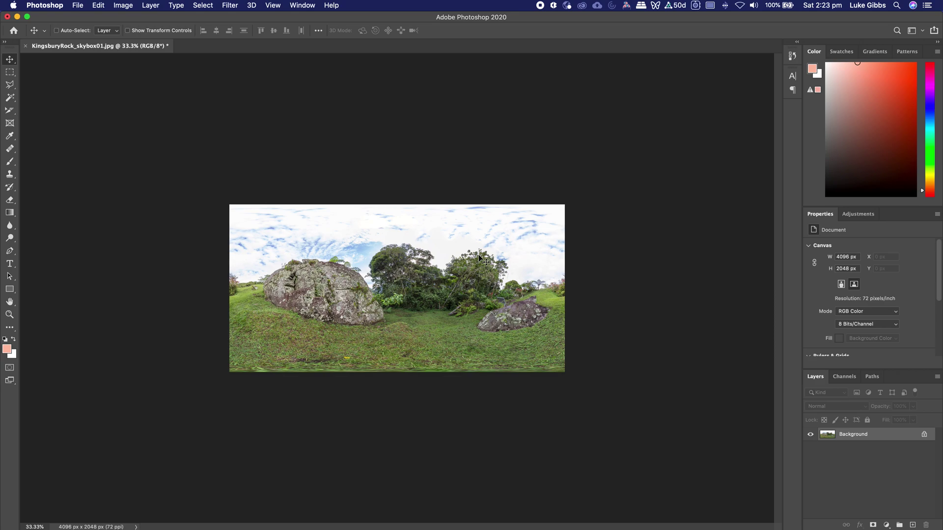
Zoom in and select the whole-image slice with the Slice Select Tool
{"action": "key", "text": "super+equal"}
{"action": "key", "text": "super+equal"}
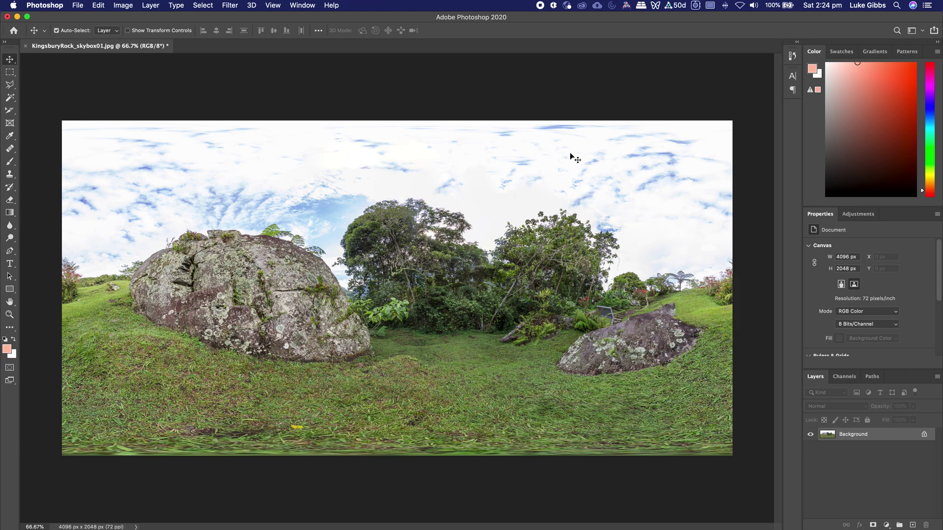
{"action": "left_click", "coordinate": [13, 112]}
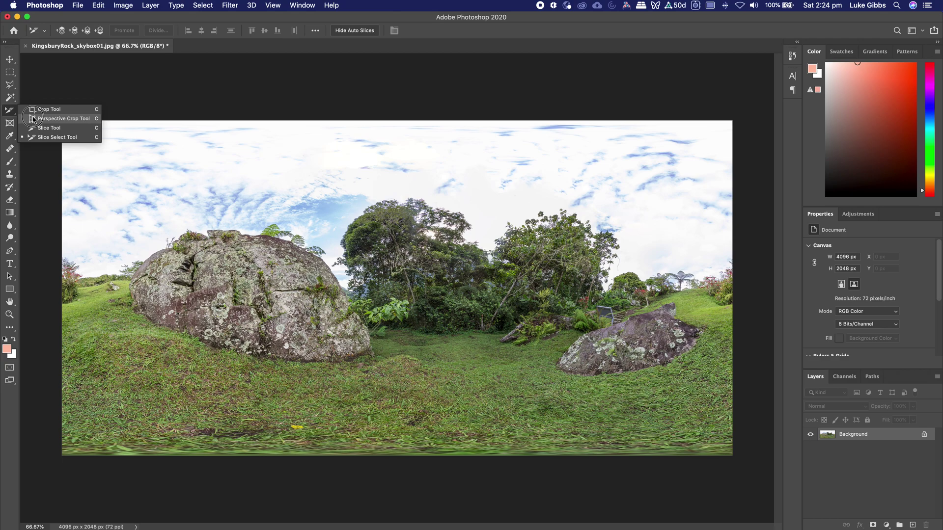
{"action": "left_click", "coordinate": [42, 139]}
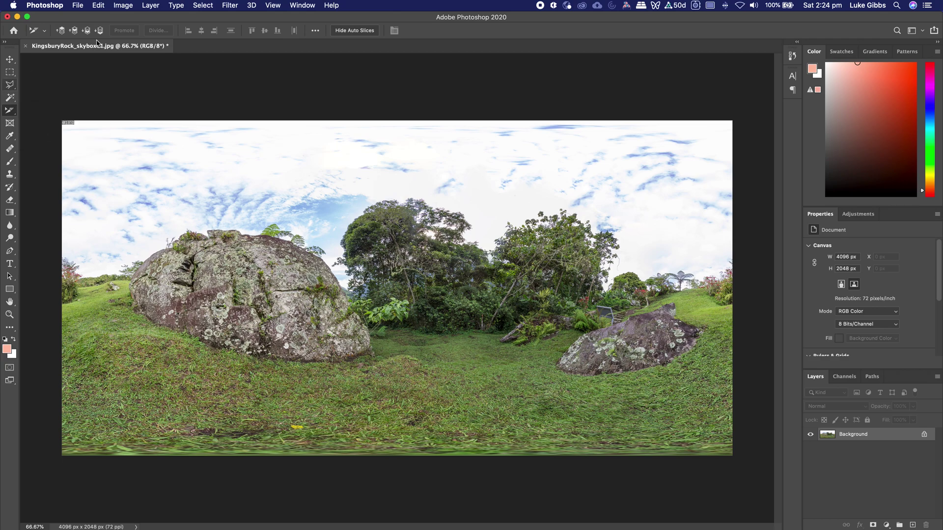
{"action": "left_click", "coordinate": [191, 155]}
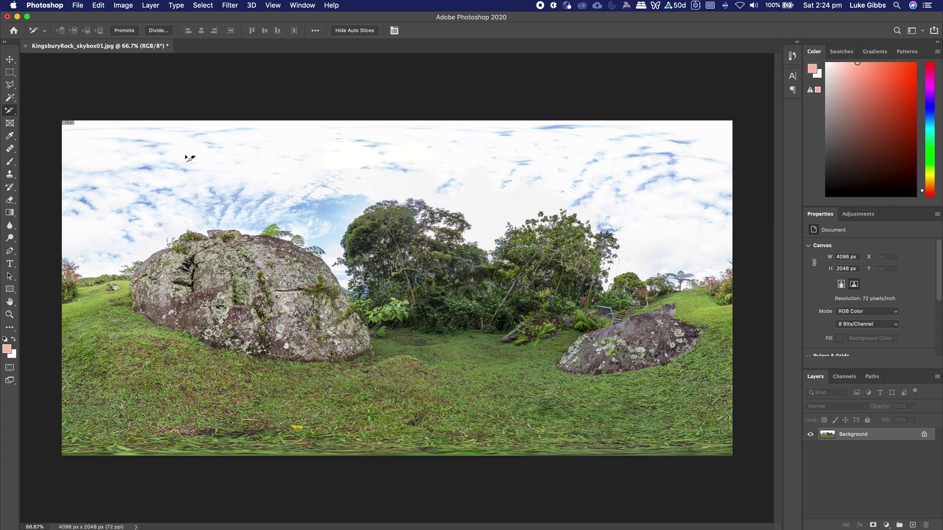
Divide the slice into 2 rows down and 4 columns across
{"action": "left_click", "coordinate": [160, 31]}
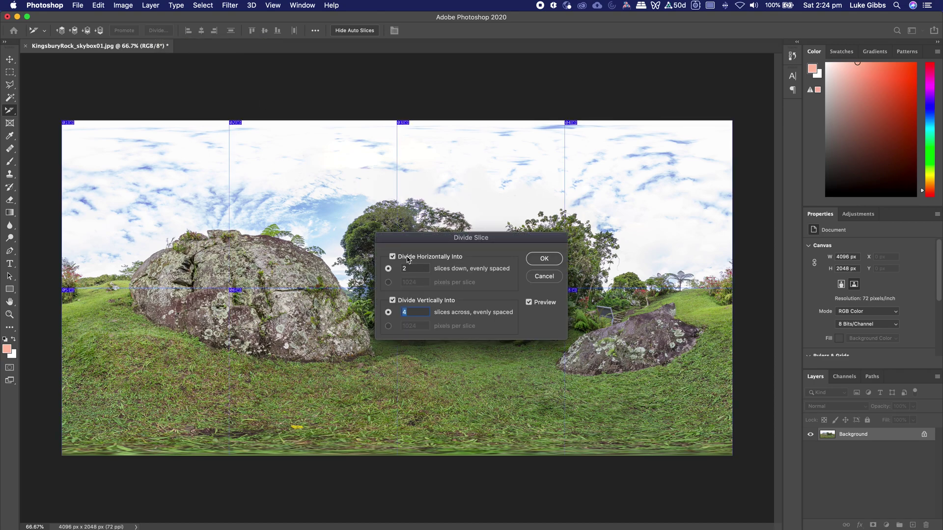
{"action": "left_click_drag", "start_coordinate": [430, 240], "coordinate": [483, 171]}
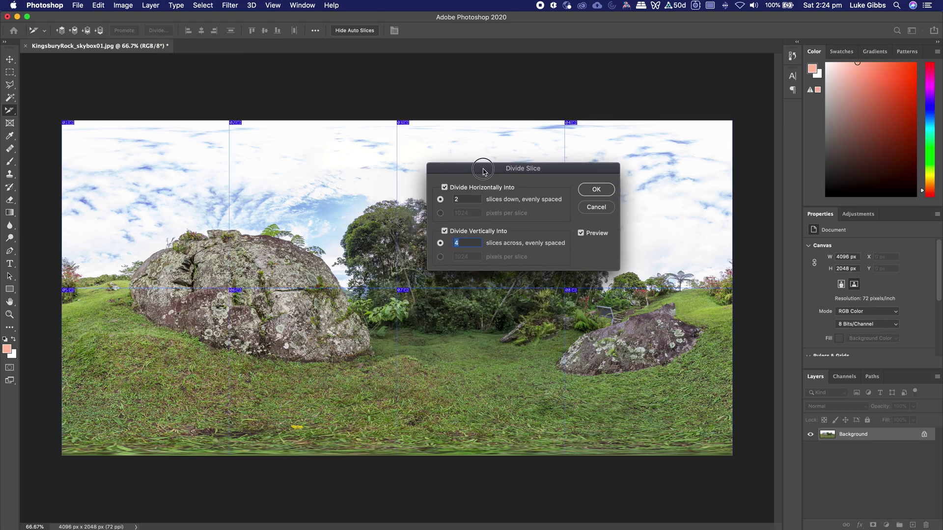
{"action": "left_click", "coordinate": [445, 187]}
{"action": "left_click", "coordinate": [444, 187]}
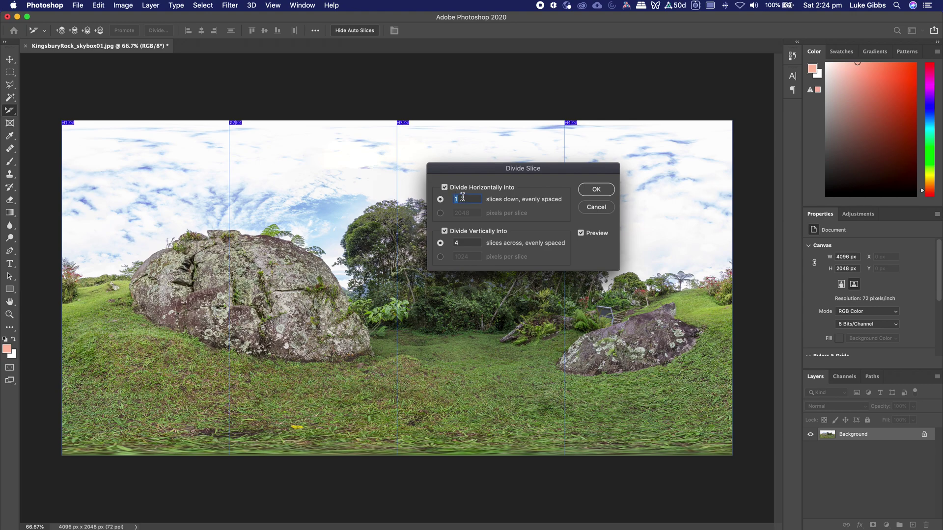
{"action": "type", "text": "2"}
{"action": "left_click", "coordinate": [462, 242]}
{"action": "left_click", "coordinate": [597, 190]}
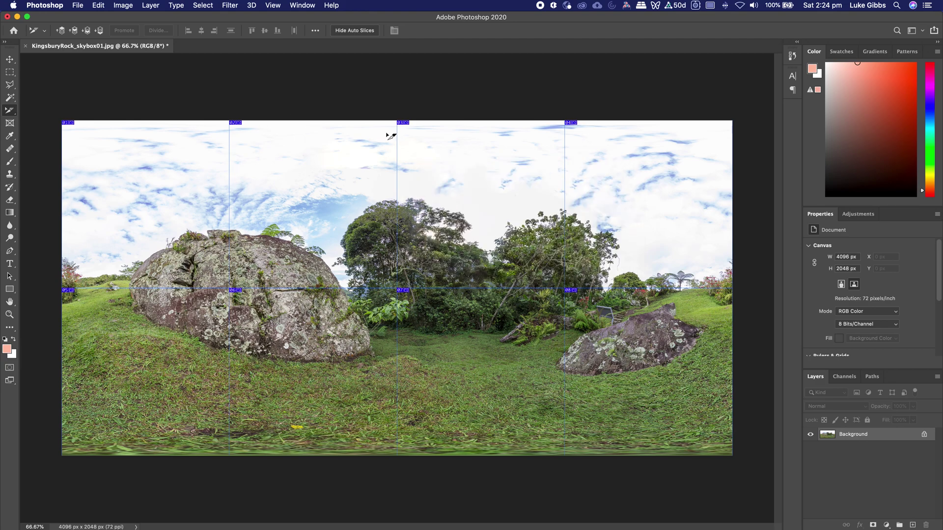
Open Save for Web (Legacy) with the panorama previewed at 33%
{"action": "left_click", "coordinate": [9, 59]}
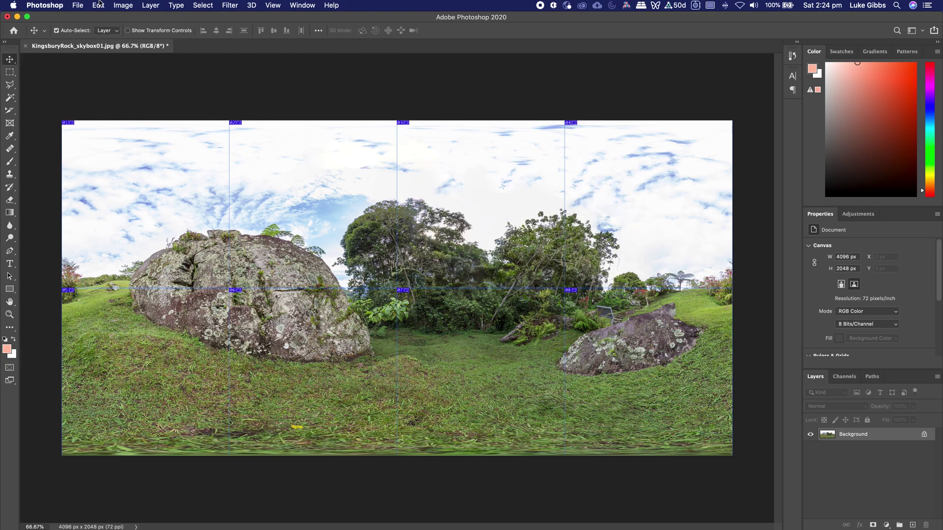
{"action": "left_click", "coordinate": [81, 6]}
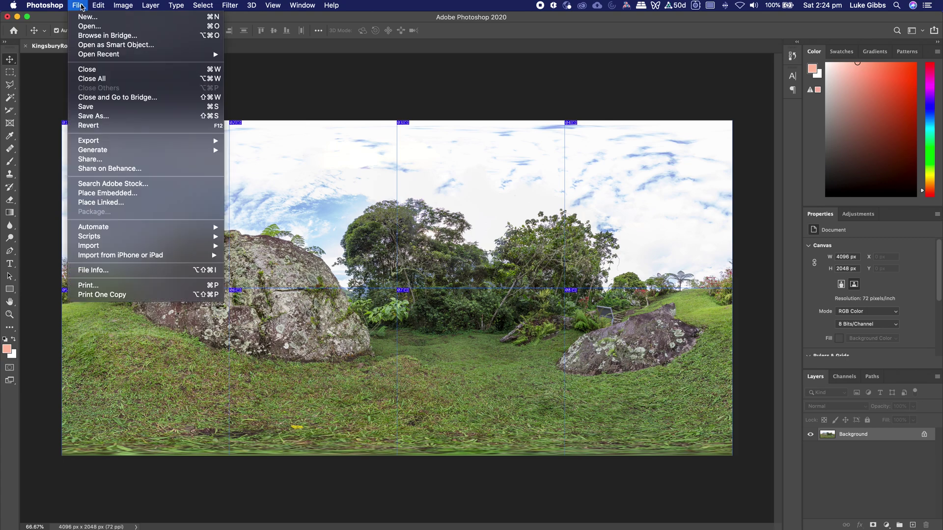
{"action": "mouse_move", "coordinate": [187, 147]}
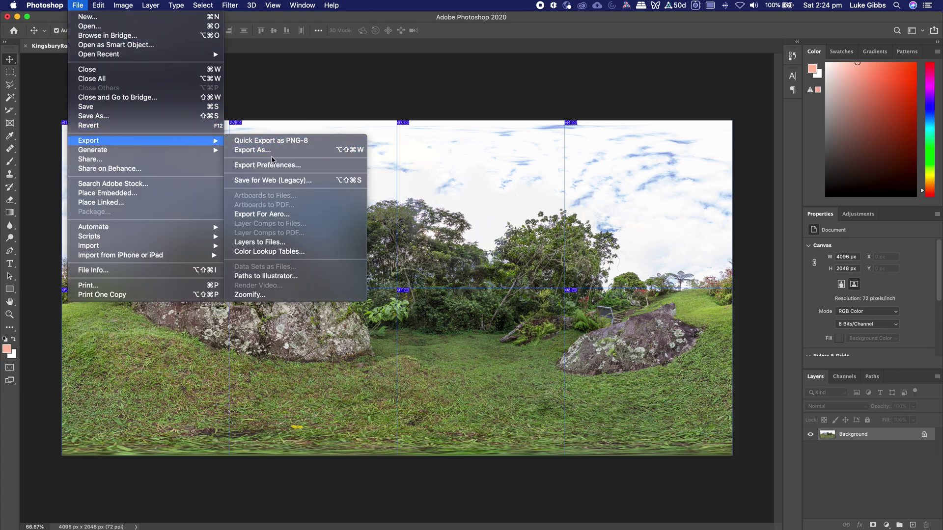
{"action": "left_click", "coordinate": [278, 181]}
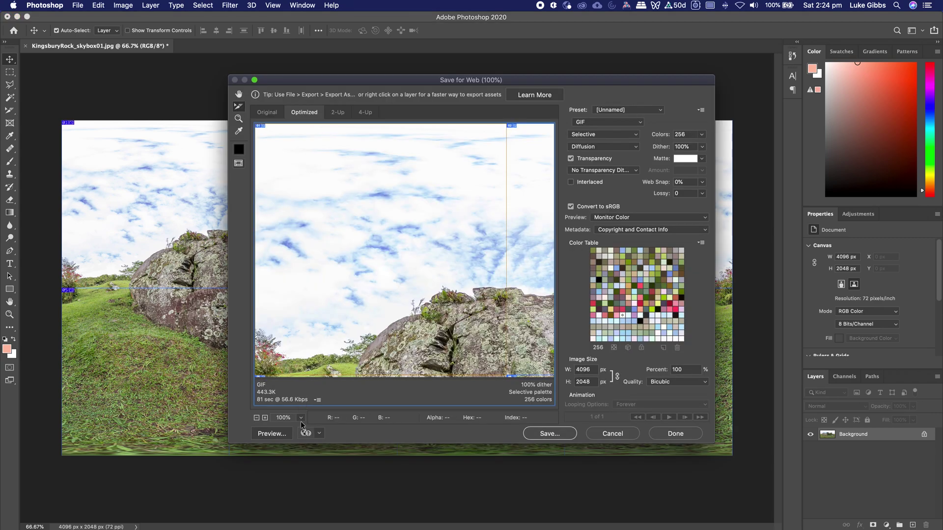
{"action": "left_click", "coordinate": [301, 418]}
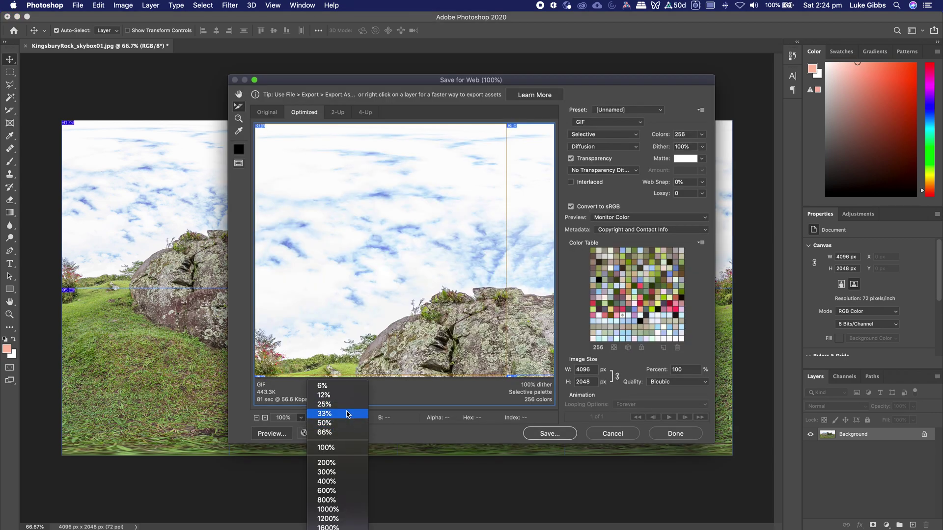
{"action": "left_click", "coordinate": [345, 414]}
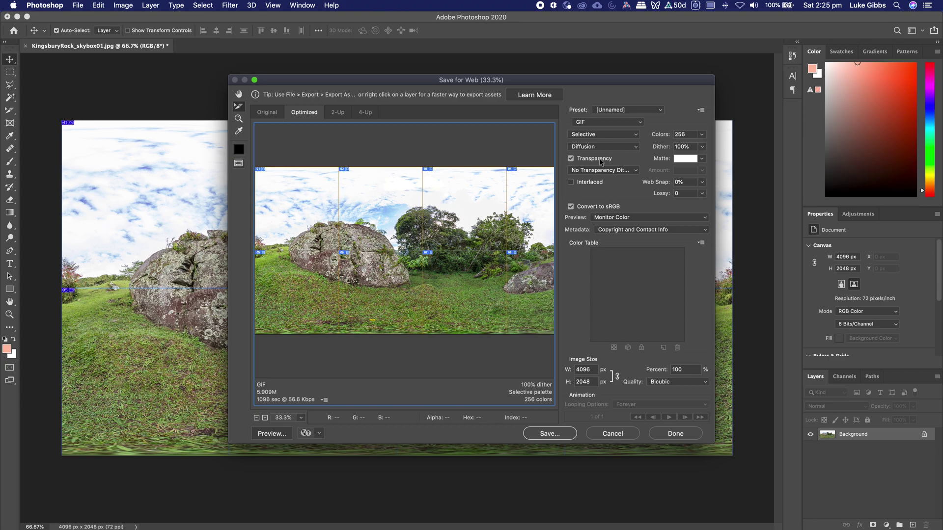
Export all slices as JPEG High at quality 80 into the High Quality Panorama folder
{"action": "left_click", "coordinate": [642, 111]}
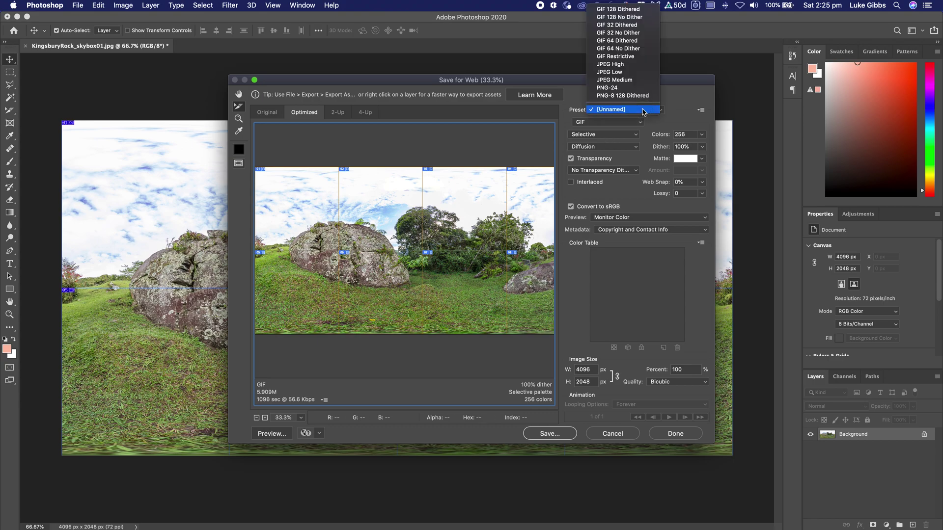
{"action": "left_click", "coordinate": [614, 64]}
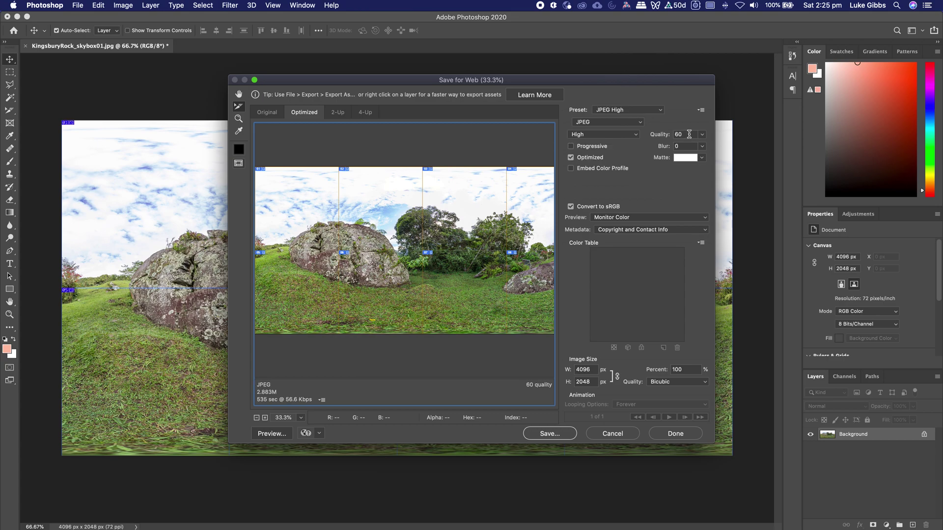
{"action": "left_click_drag", "start_coordinate": [689, 134], "coordinate": [673, 135]}
{"action": "type", "text": "80"}
{"action": "left_click", "coordinate": [558, 434]}
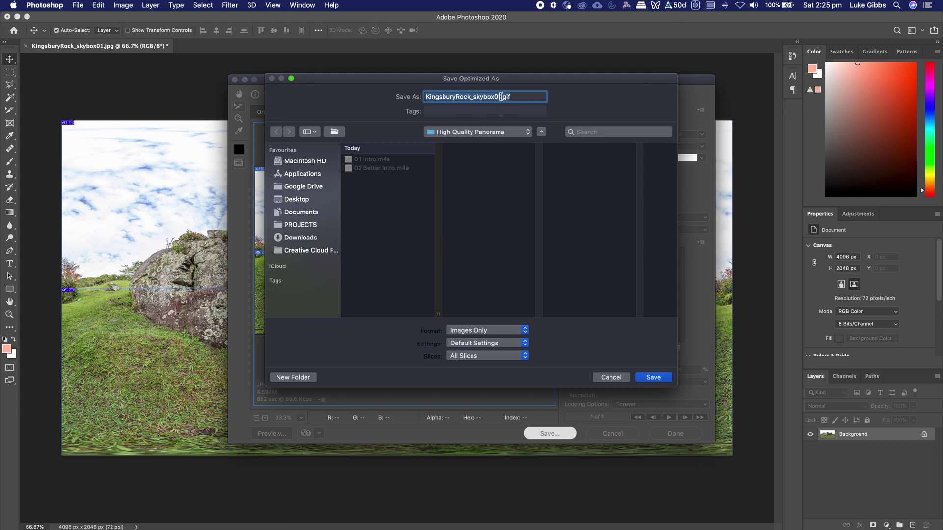
{"action": "left_click", "coordinate": [520, 98]}
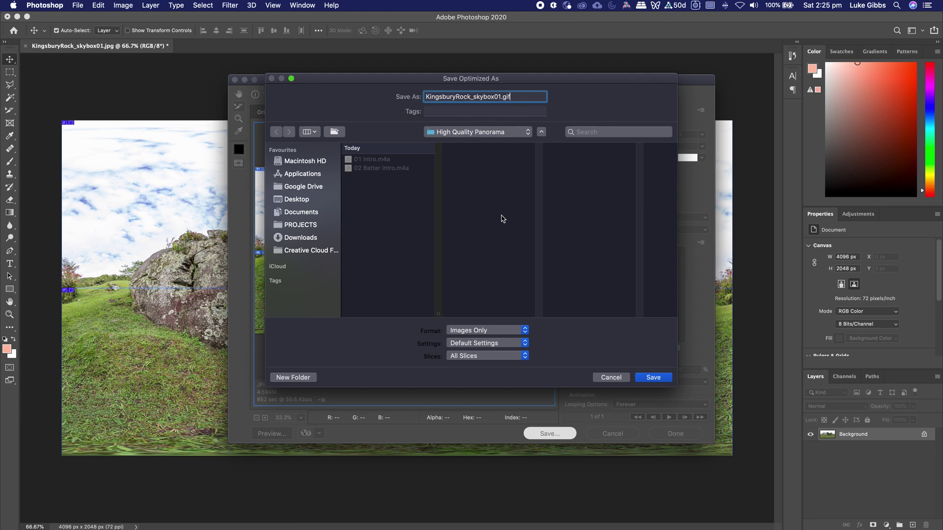
{"action": "left_click", "coordinate": [653, 378]}
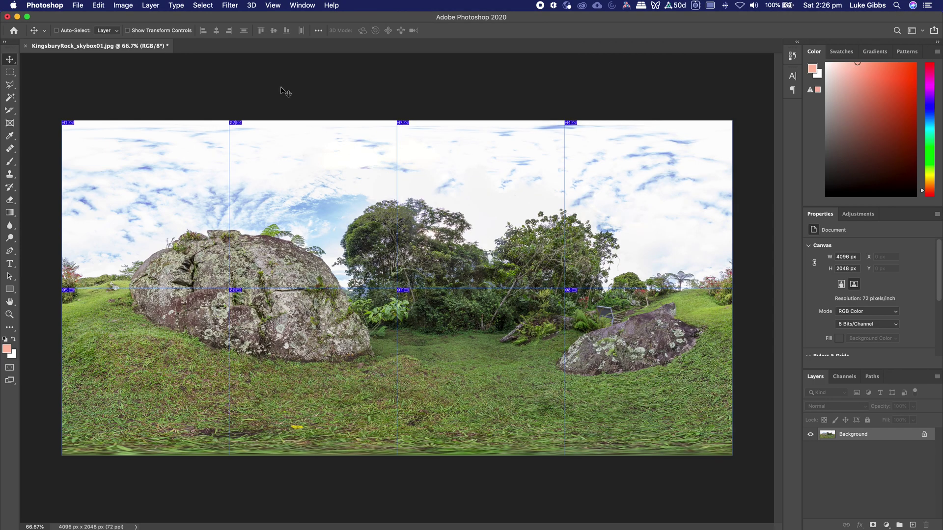
In Finder's images folder, Quick Look through the exported KingsburyRock_skybox01 slices
{"action": "key", "text": "super+Tab"}
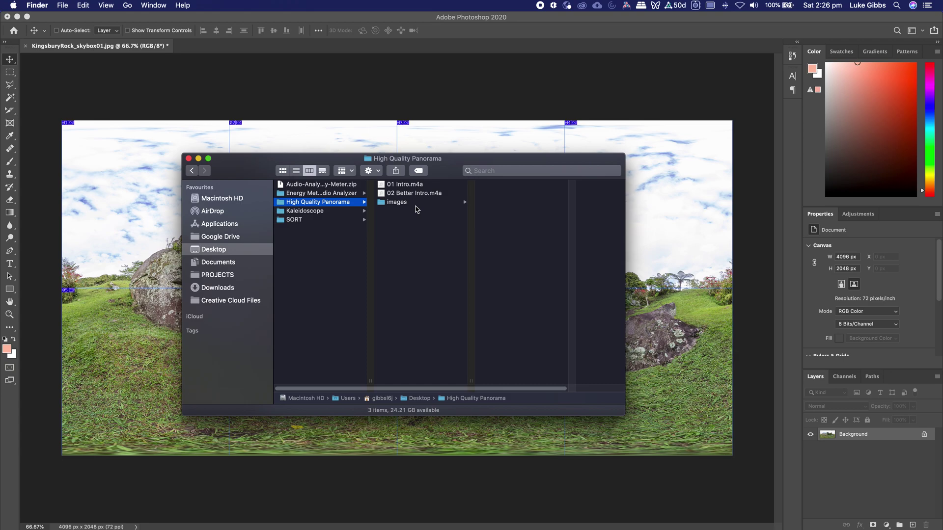
{"action": "left_click", "coordinate": [411, 203]}
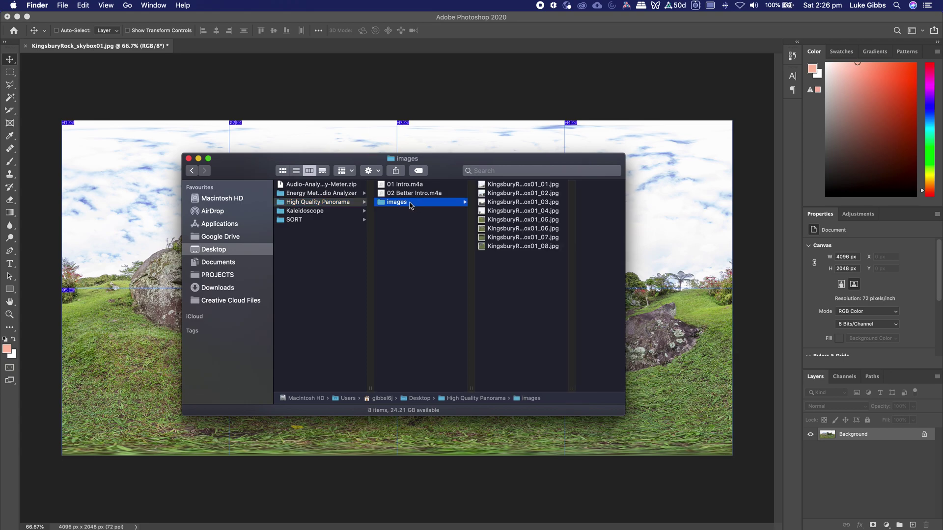
{"action": "left_click", "coordinate": [547, 247]}
{"action": "key", "text": "space"}
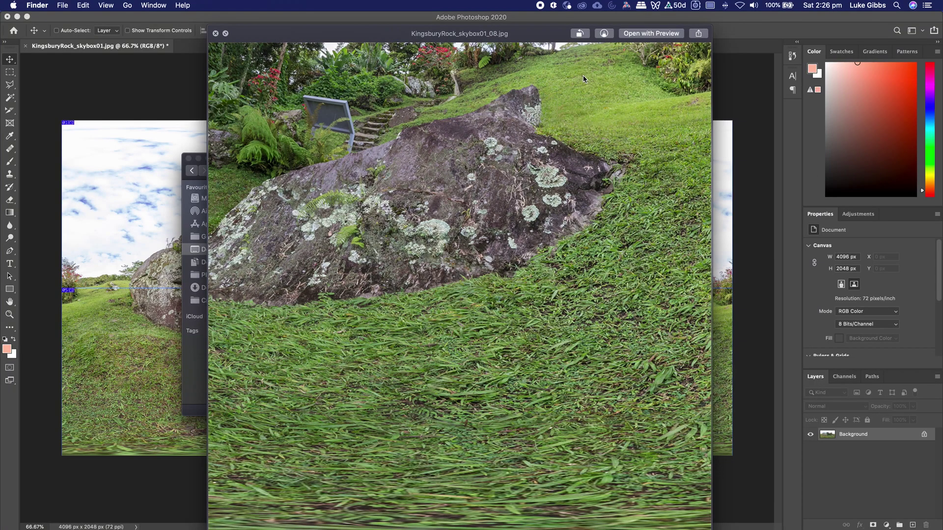
{"action": "key", "text": "Up"}
{"action": "key", "text": "Up"}
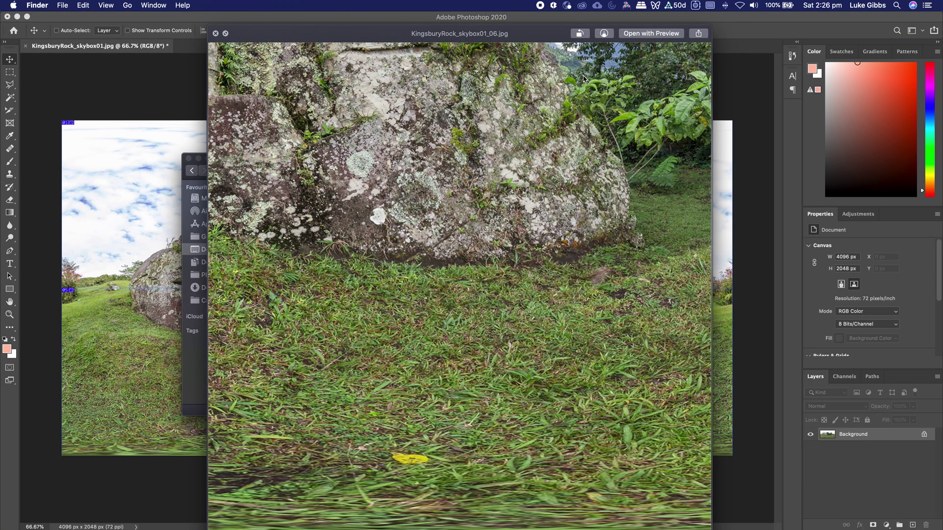
{"action": "key", "text": "Up"}
{"action": "key", "text": "Up"}
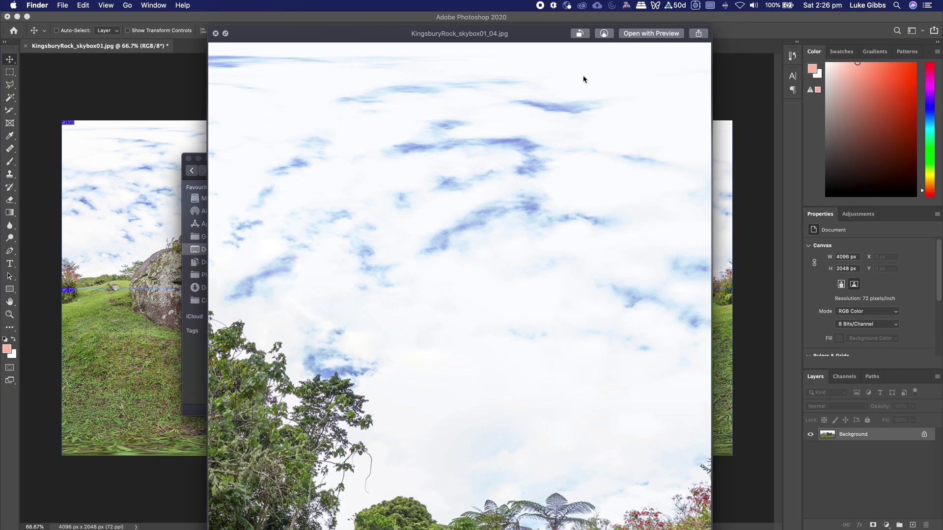
{"action": "key", "text": "Up"}
{"action": "key", "text": "space"}
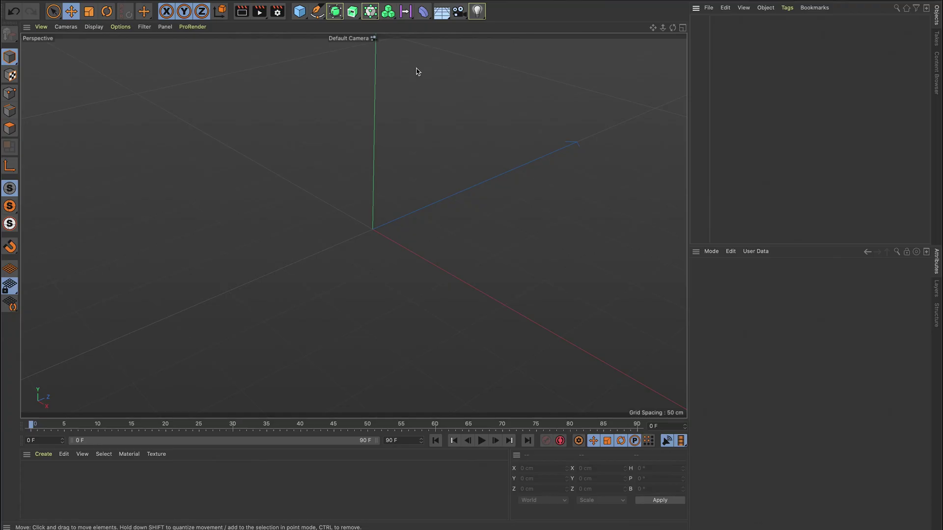
Add a Sphere primitive and convert it to editable polygons with C
{"action": "left_click", "coordinate": [305, 15]}
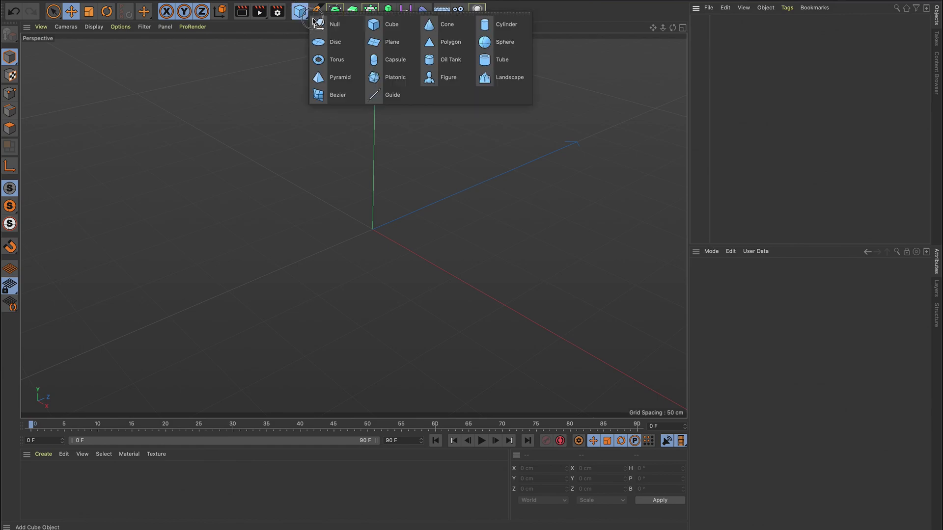
{"action": "left_click", "coordinate": [502, 42]}
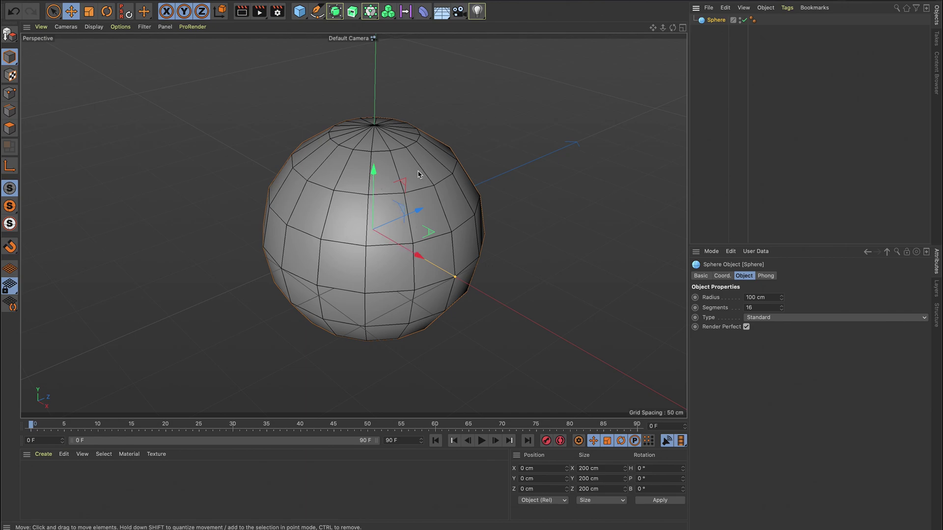
{"action": "left_click", "coordinate": [93, 26]}
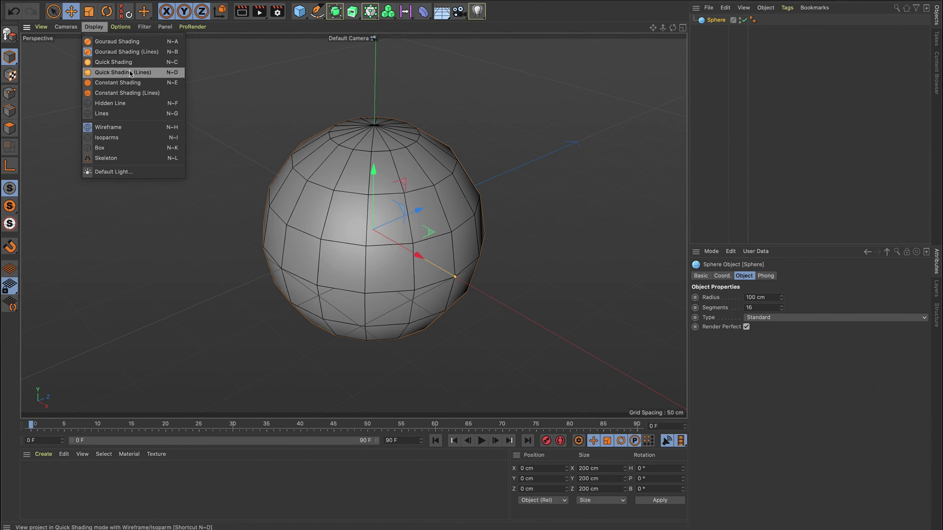
{"action": "left_click", "coordinate": [93, 27]}
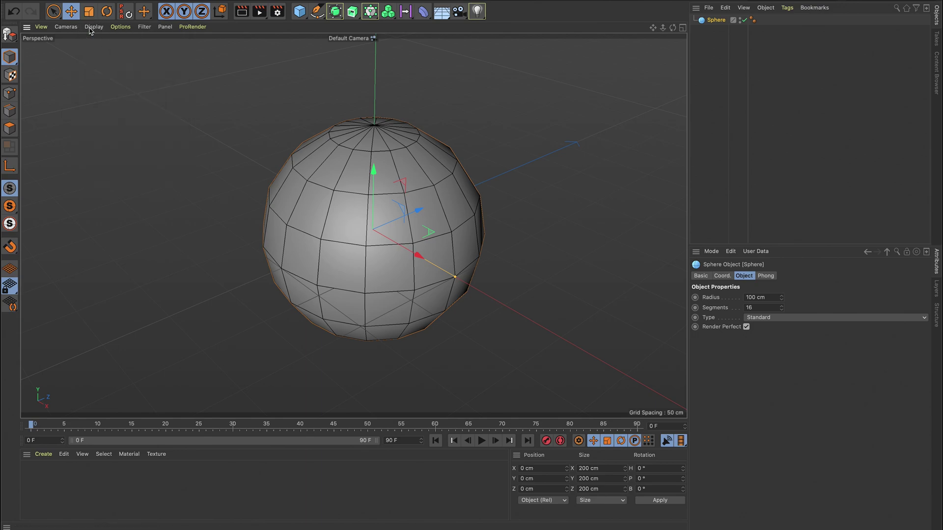
{"action": "left_click", "coordinate": [710, 43]}
{"action": "left_click", "coordinate": [716, 20]}
{"action": "key", "text": "c"}
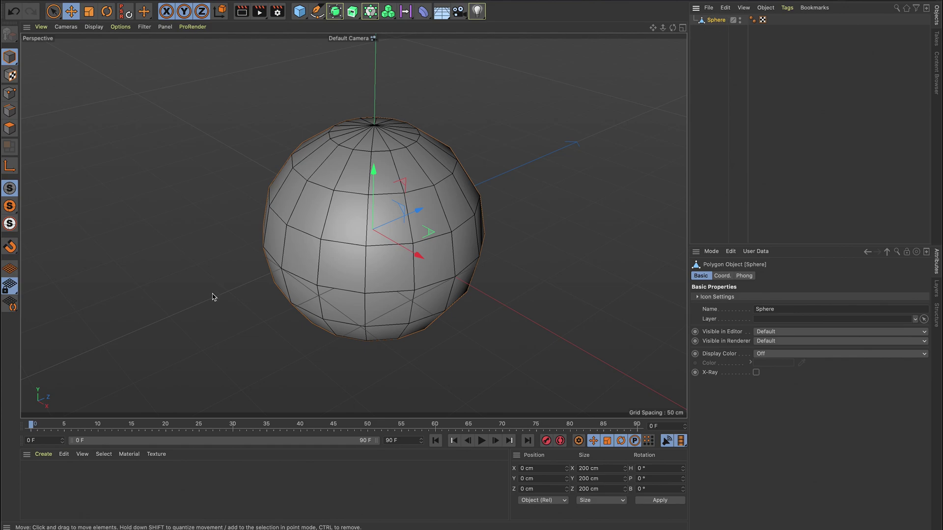
Create a new standard material and name it 01
{"action": "left_click", "coordinate": [130, 495]}
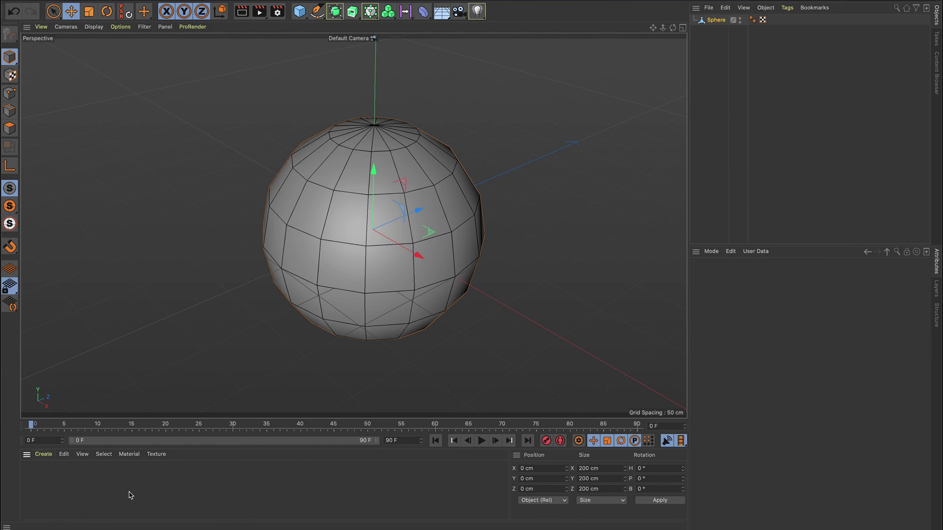
{"action": "left_click", "coordinate": [46, 458]}
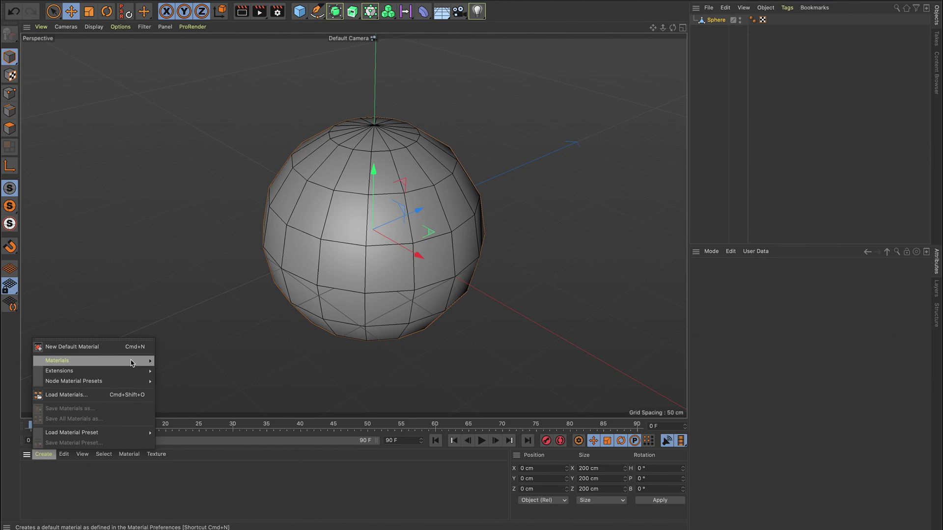
{"action": "mouse_move", "coordinate": [141, 363]}
{"action": "left_click", "coordinate": [182, 374]}
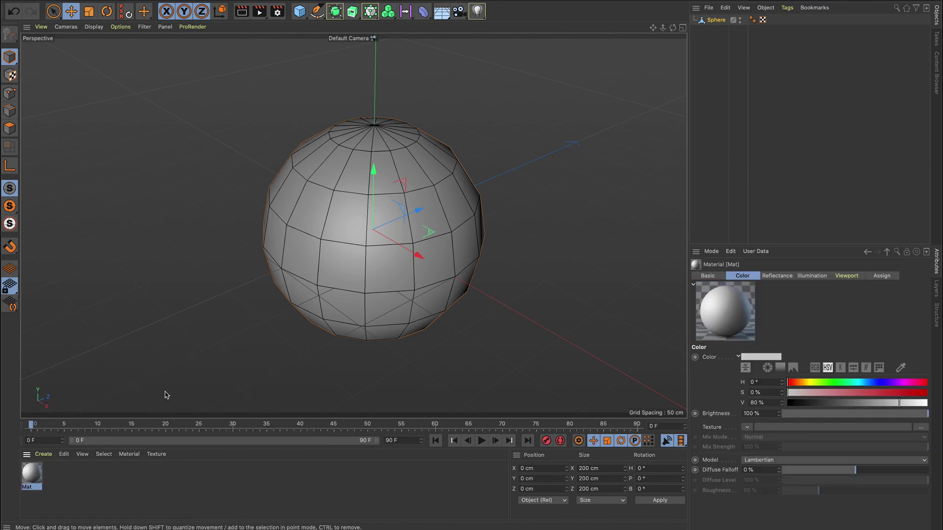
{"action": "double_click", "coordinate": [30, 487]}
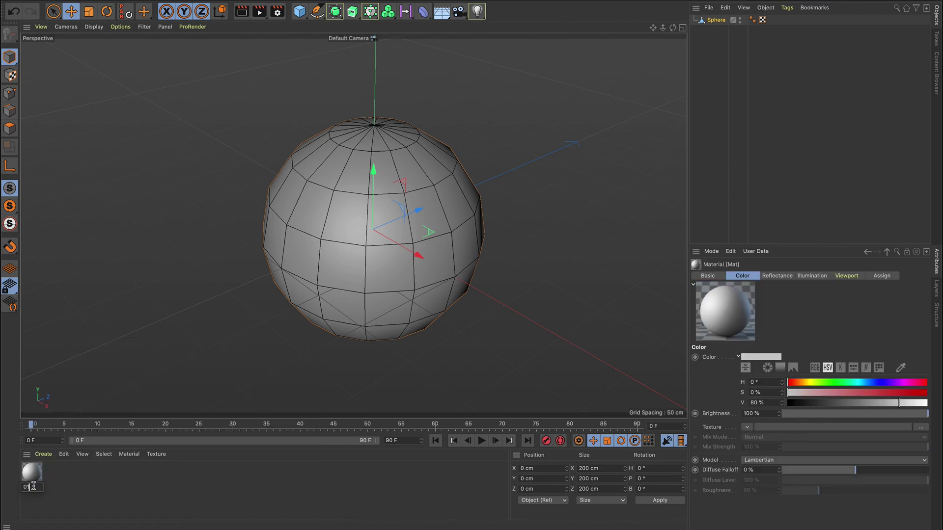
{"action": "type", "text": "01"}
{"action": "key", "text": "Return"}
Turn off Reflectance and load KingsburyRock_skybox01_01.jpg as material 01's Color texture, without copying it
{"action": "double_click", "coordinate": [40, 472]}
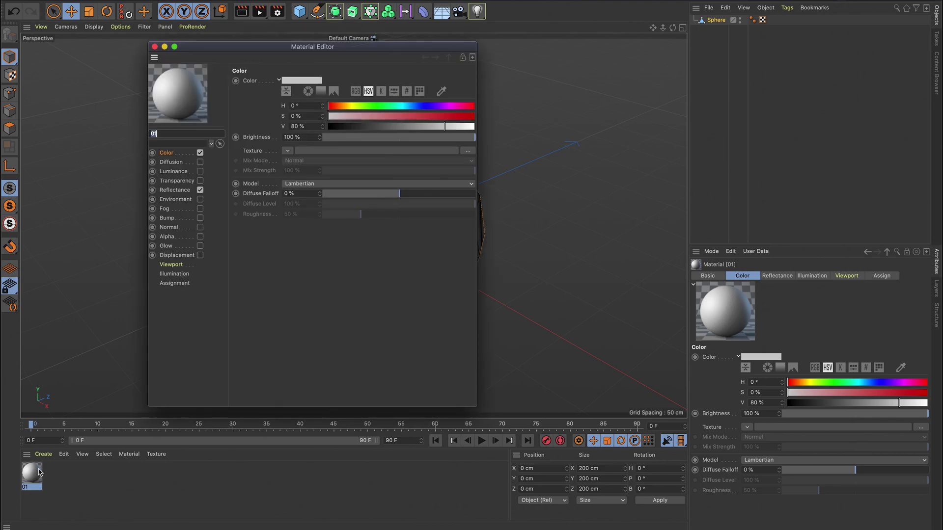
{"action": "left_click", "coordinate": [200, 191]}
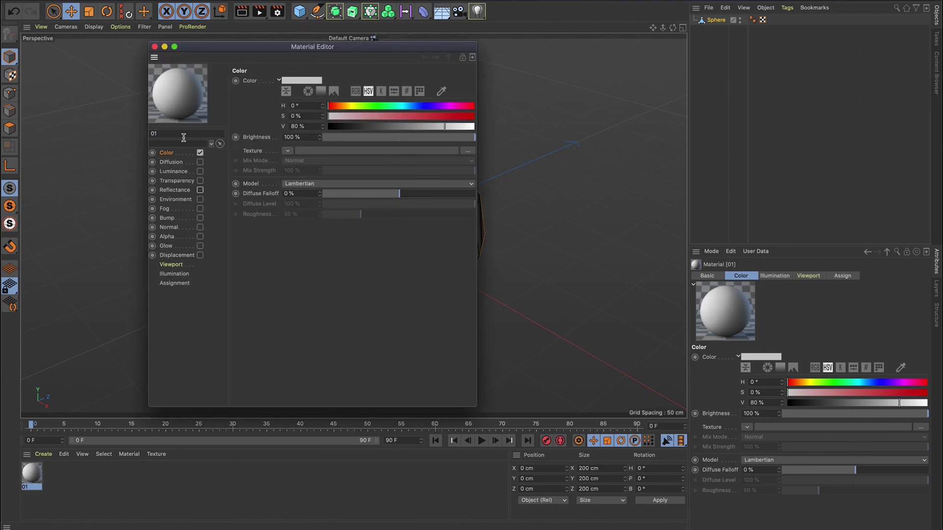
{"action": "left_click", "coordinate": [287, 152]}
{"action": "left_click", "coordinate": [313, 173]}
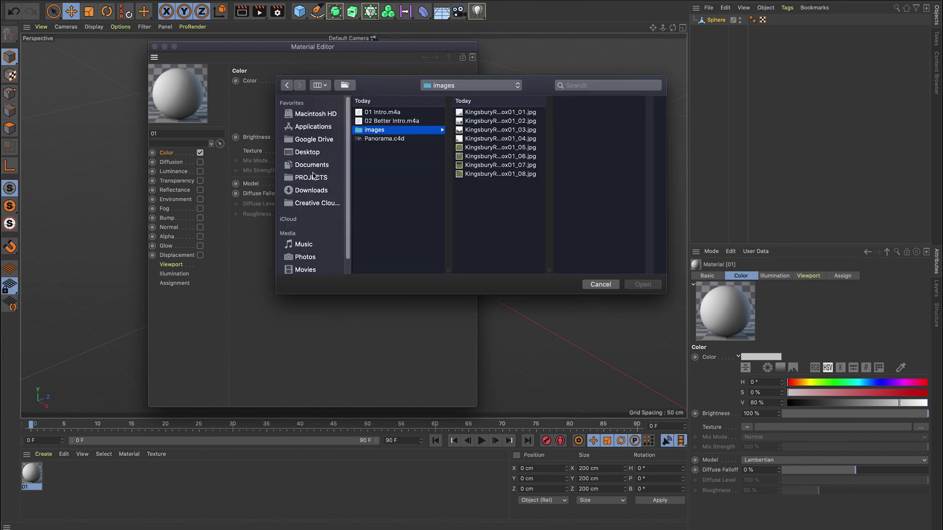
{"action": "left_click", "coordinate": [490, 113]}
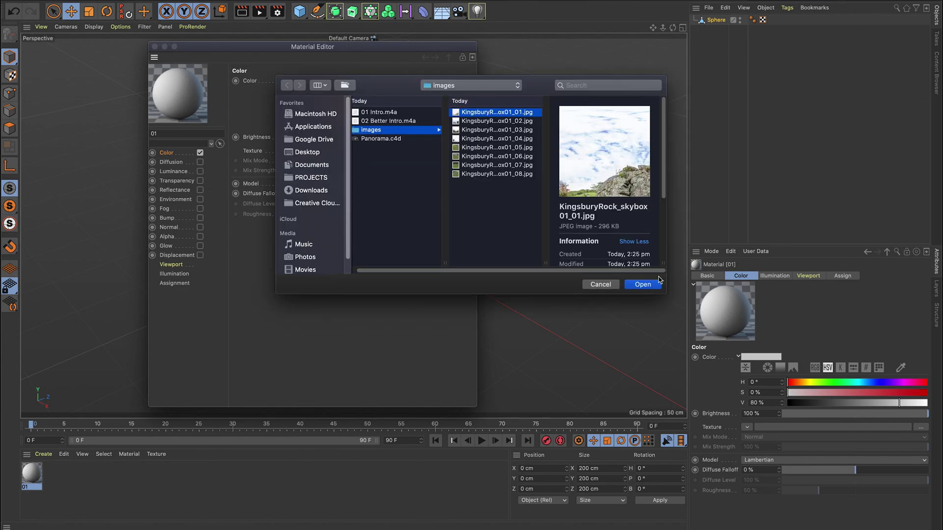
{"action": "left_click", "coordinate": [650, 290]}
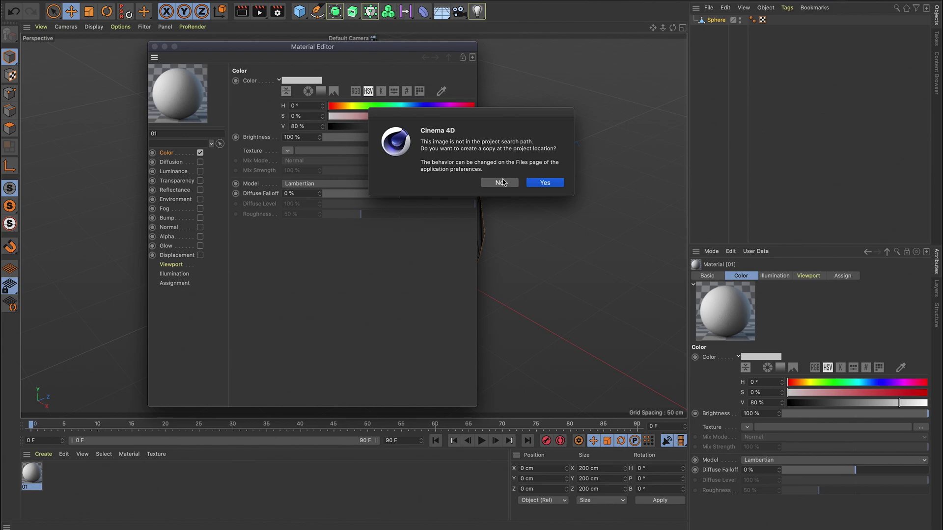
{"action": "left_click", "coordinate": [499, 183]}
Close the Material Editor and duplicate material 01 into copies named 02 and 03
{"action": "left_click_drag", "start_coordinate": [260, 51], "coordinate": [609, 87]}
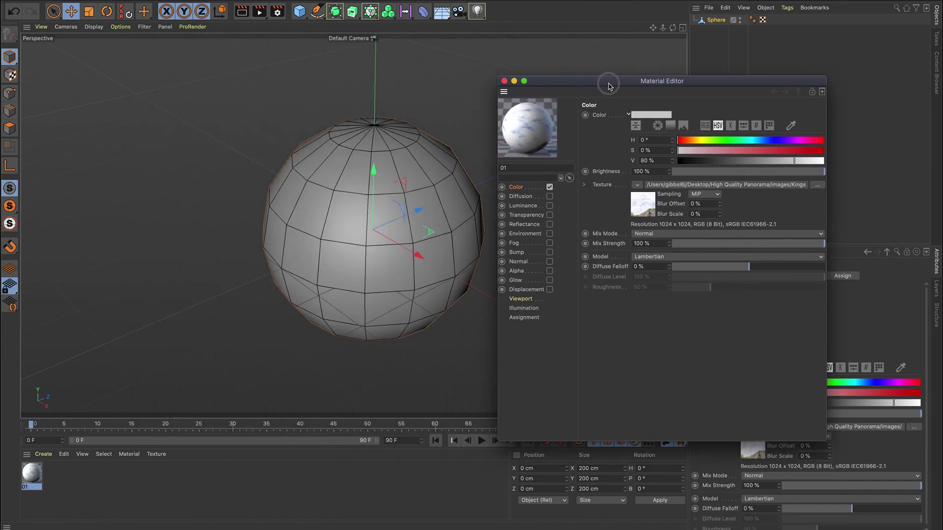
{"action": "left_click", "coordinate": [504, 82]}
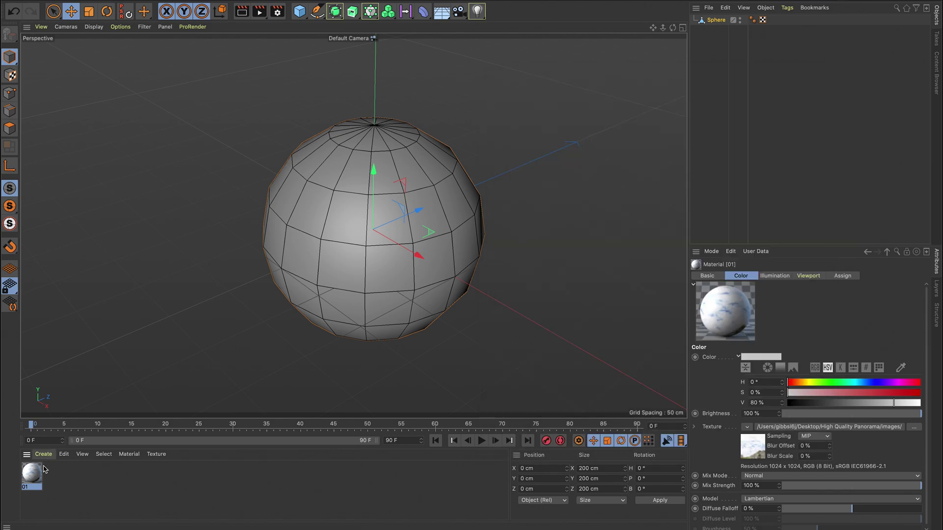
{"action": "left_click_drag", "start_coordinate": [34, 474], "coordinate": [68, 475]}
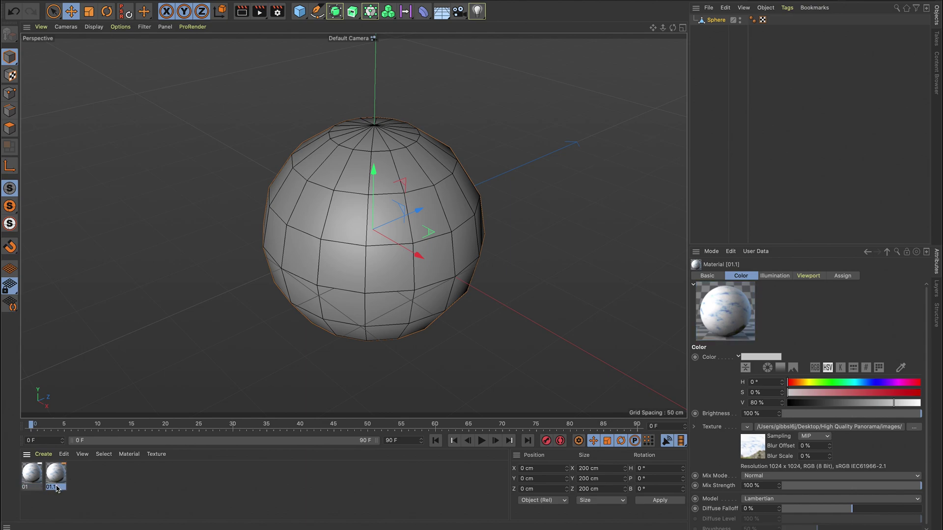
{"action": "double_click", "coordinate": [54, 487]}
{"action": "type", "text": "02"}
{"action": "key", "text": "Return"}
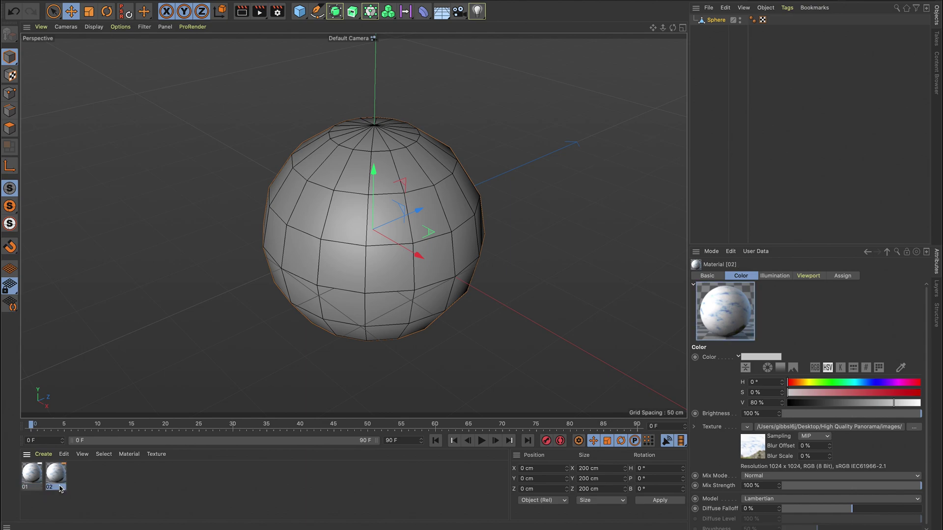
{"action": "left_click_drag", "start_coordinate": [61, 473], "coordinate": [81, 479]}
{"action": "double_click", "coordinate": [81, 488]}
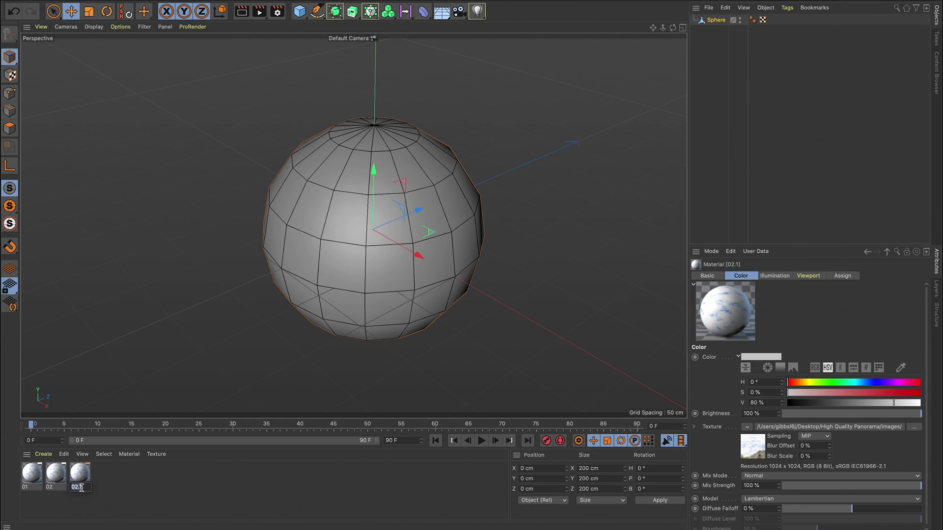
{"action": "type", "text": "03"}
{"action": "key", "text": "Return"}
Make further material copies named 04, 05 and 06
{"action": "left_click_drag", "start_coordinate": [83, 481], "coordinate": [106, 475]}
{"action": "double_click", "coordinate": [104, 487]}
{"action": "type", "text": "0"}
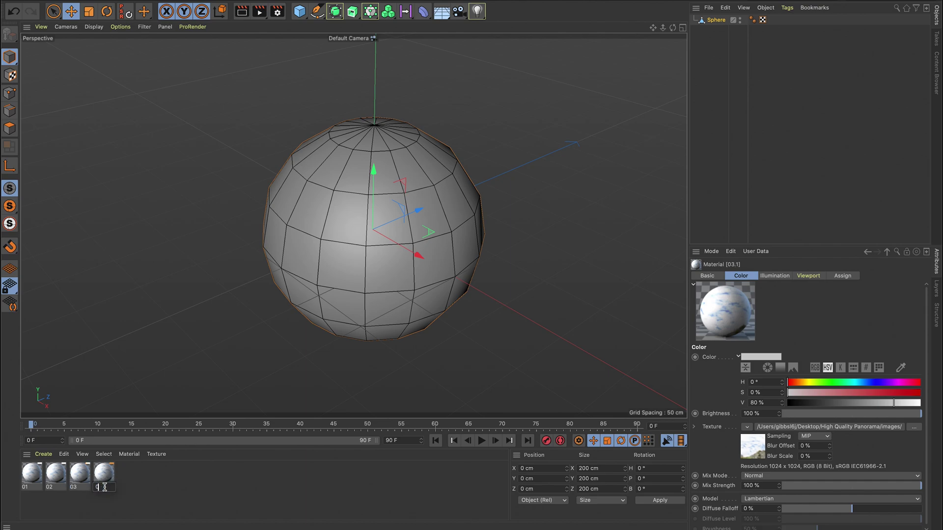
{"action": "type", "text": "4"}
{"action": "key", "text": "Return"}
{"action": "left_click_drag", "start_coordinate": [105, 476], "coordinate": [151, 475]}
{"action": "double_click", "coordinate": [126, 487]}
{"action": "type", "text": "05"}
{"action": "key", "text": "Return"}
{"action": "double_click", "coordinate": [150, 487]}
{"action": "type", "text": "06"}
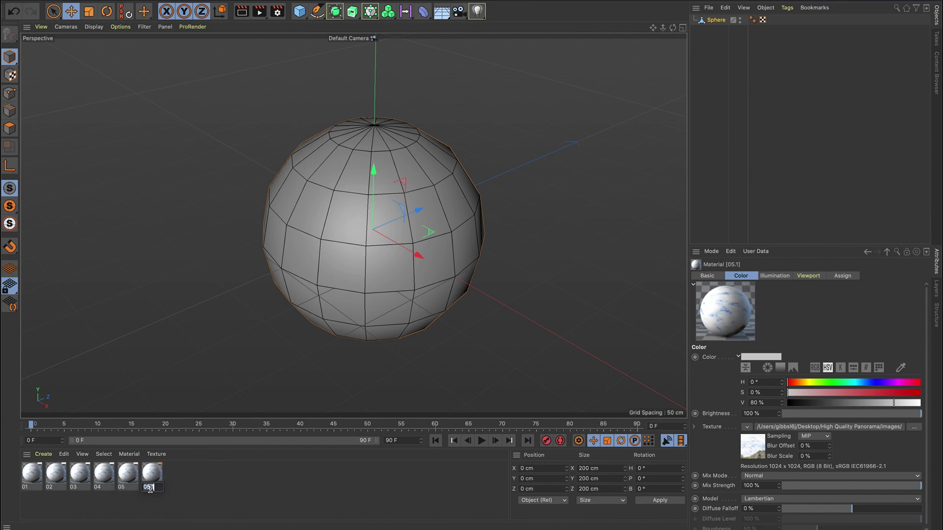
{"action": "key", "text": "Return"}
Make the last two material copies, named 07 and 08
{"action": "left_click_drag", "start_coordinate": [151, 474], "coordinate": [177, 475]}
{"action": "double_click", "coordinate": [181, 485]}
{"action": "type", "text": "06"}
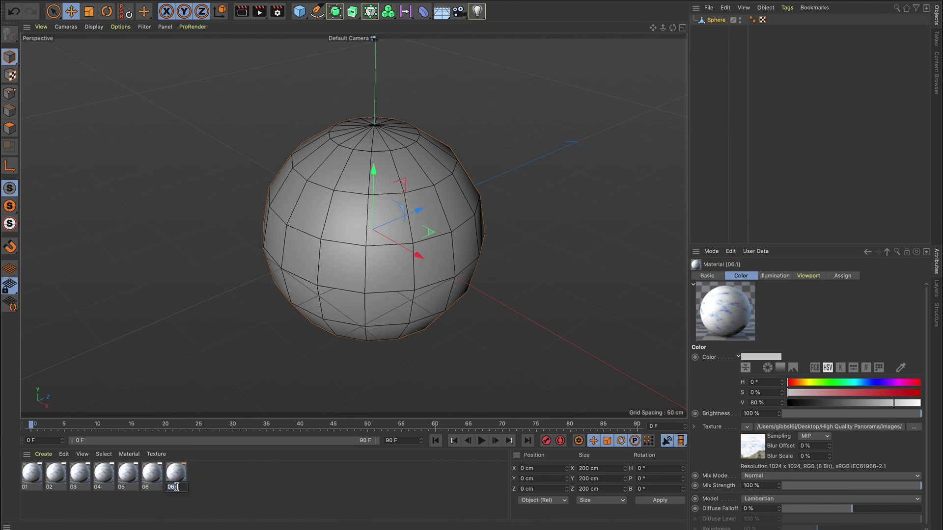
{"action": "key", "text": "Return"}
{"action": "left_click_drag", "start_coordinate": [180, 471], "coordinate": [201, 474]}
{"action": "double_click", "coordinate": [202, 486]}
{"action": "type", "text": "0"}
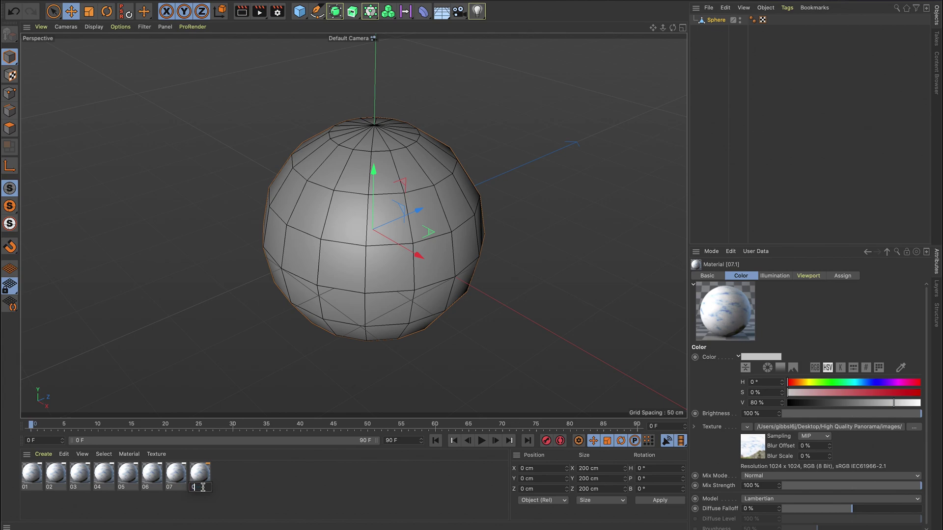
{"action": "type", "text": "8"}
{"action": "key", "text": "Return"}
Load the second and third skybox images as Color textures of materials 02 and 03
{"action": "double_click", "coordinate": [65, 470]}
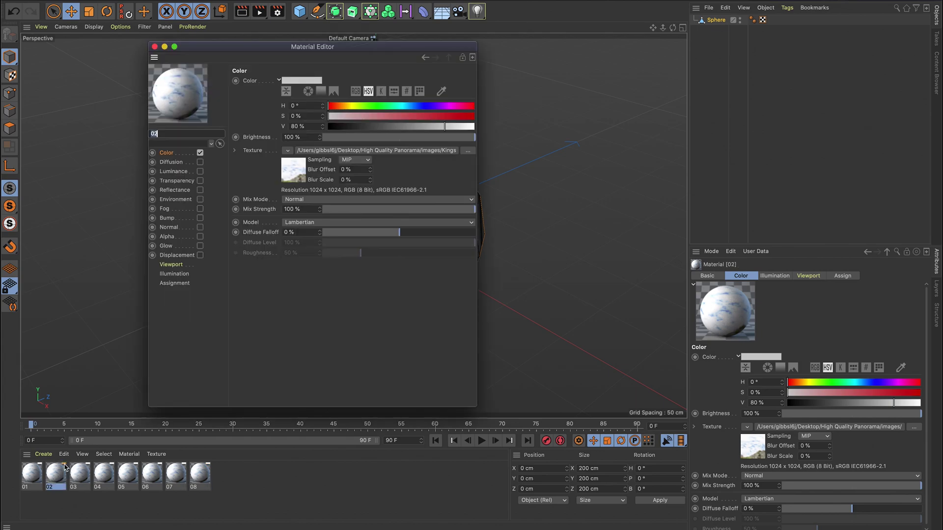
{"action": "left_click", "coordinate": [287, 150]}
{"action": "left_click", "coordinate": [308, 169]}
{"action": "left_click", "coordinate": [416, 121]}
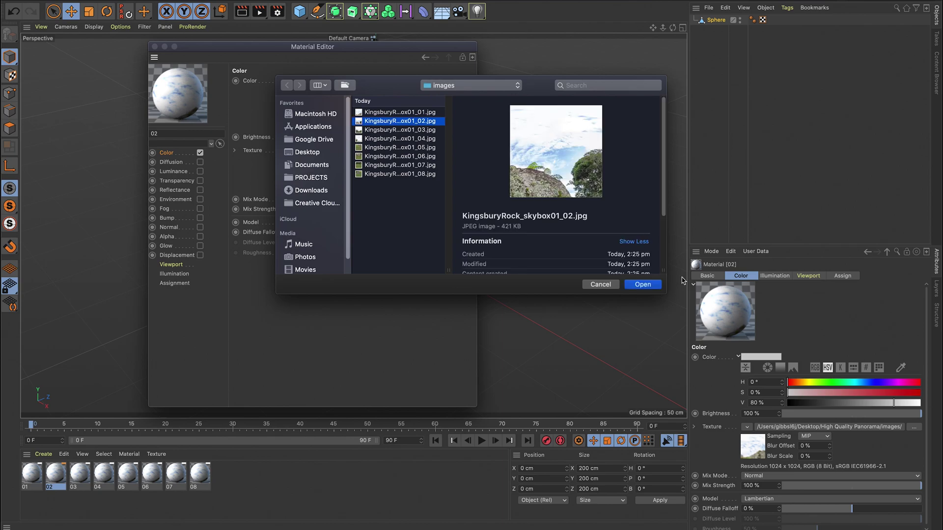
{"action": "left_click", "coordinate": [643, 284]}
{"action": "left_click", "coordinate": [497, 184]}
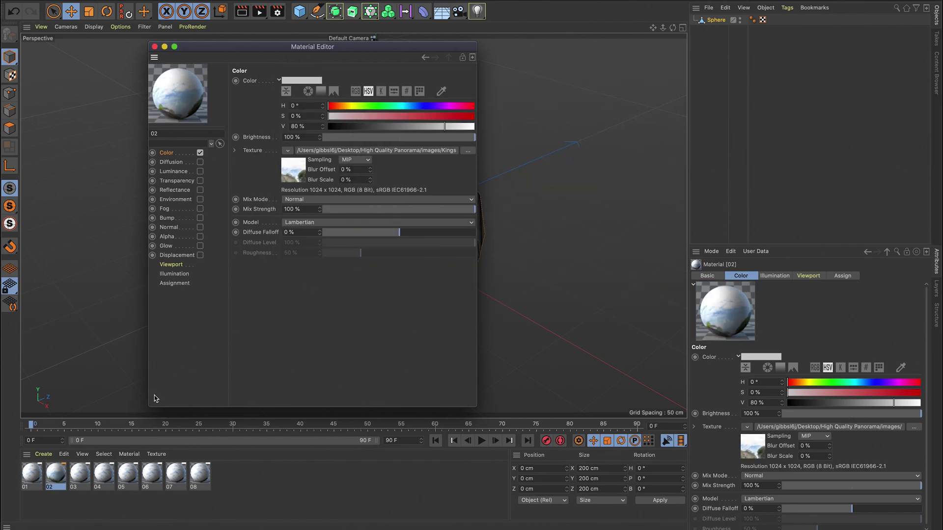
{"action": "left_click", "coordinate": [81, 477]}
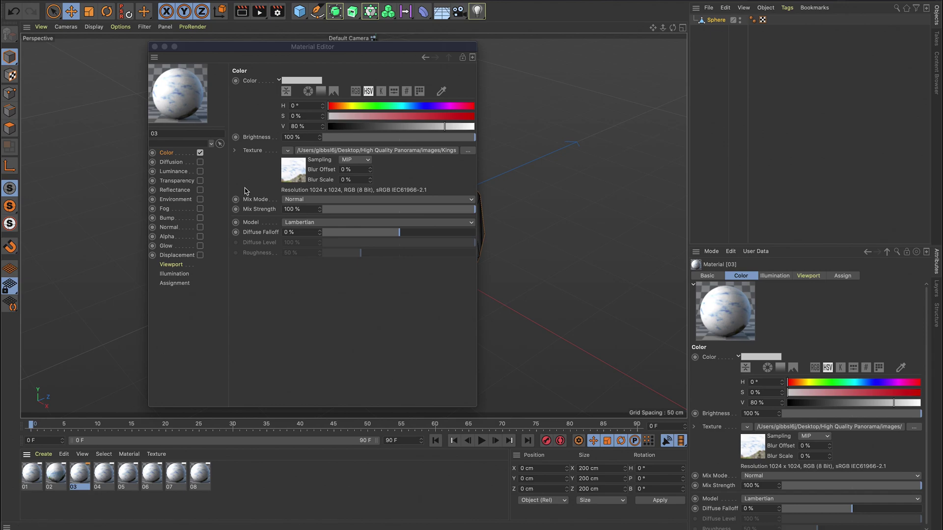
{"action": "left_click", "coordinate": [287, 150]}
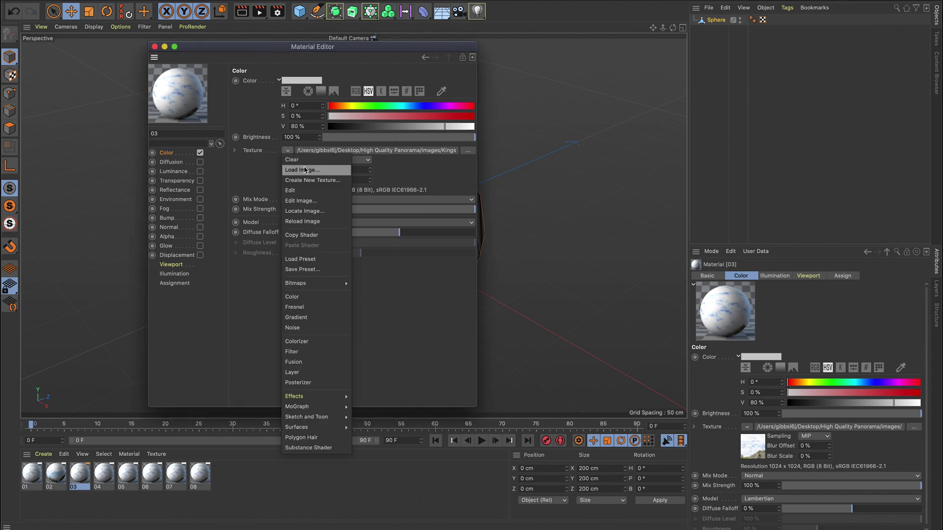
{"action": "left_click", "coordinate": [302, 164]}
{"action": "left_click", "coordinate": [418, 130]}
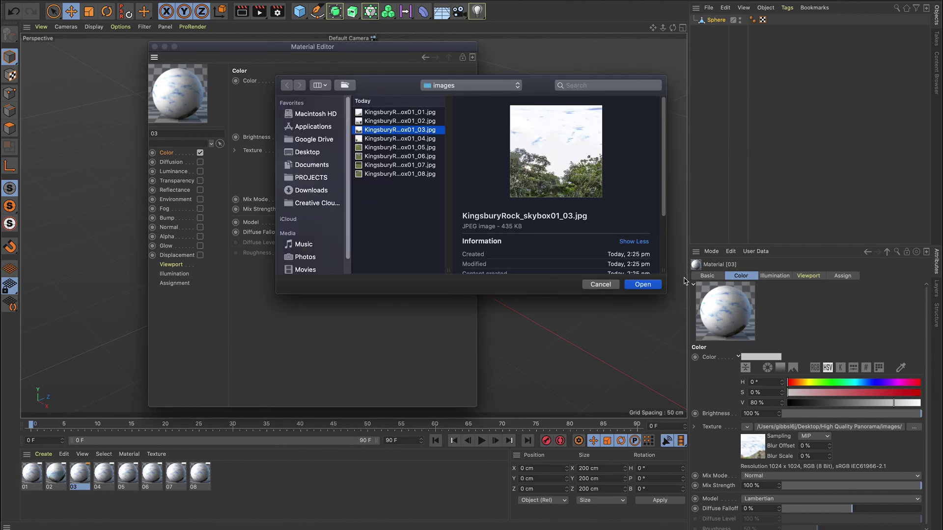
{"action": "left_click", "coordinate": [642, 284]}
{"action": "left_click", "coordinate": [500, 185]}
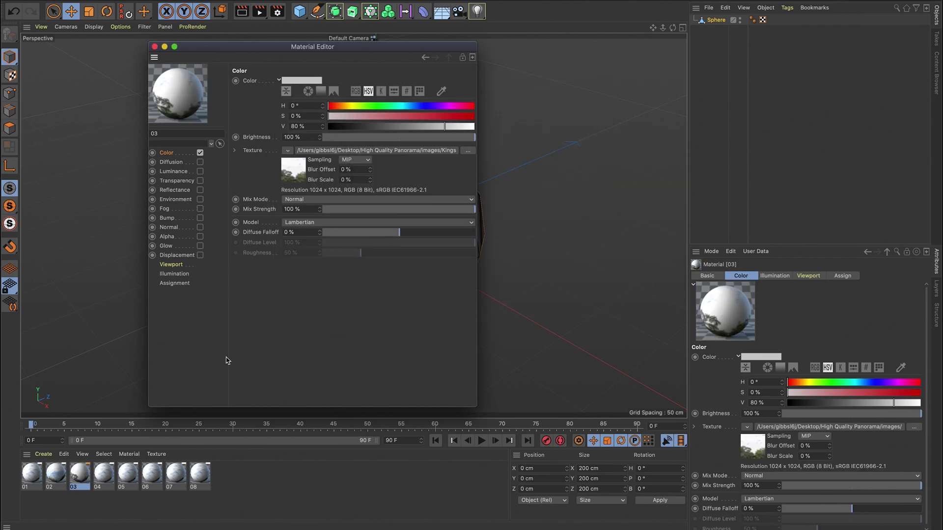
Load the skybox images ending in 04 and 05 into materials 04 and 05
{"action": "left_click", "coordinate": [107, 472]}
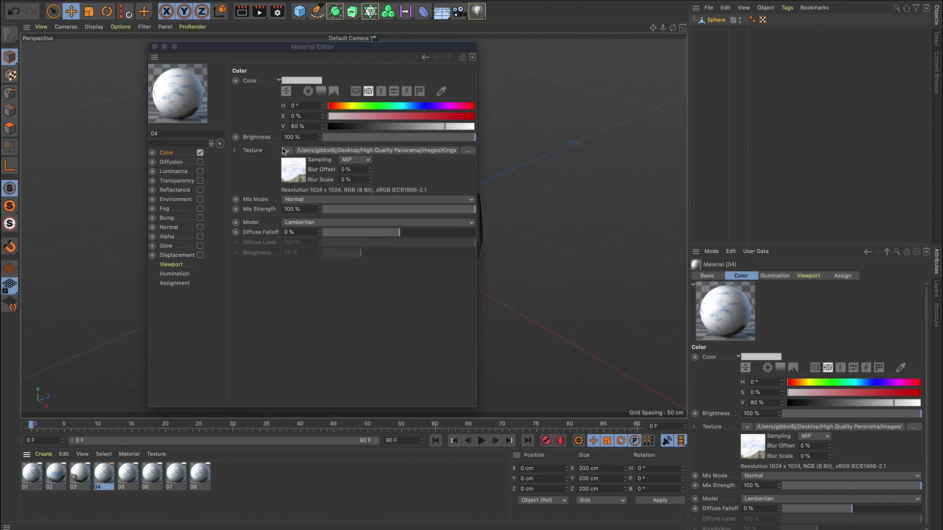
{"action": "left_click", "coordinate": [285, 150]}
{"action": "left_click", "coordinate": [300, 173]}
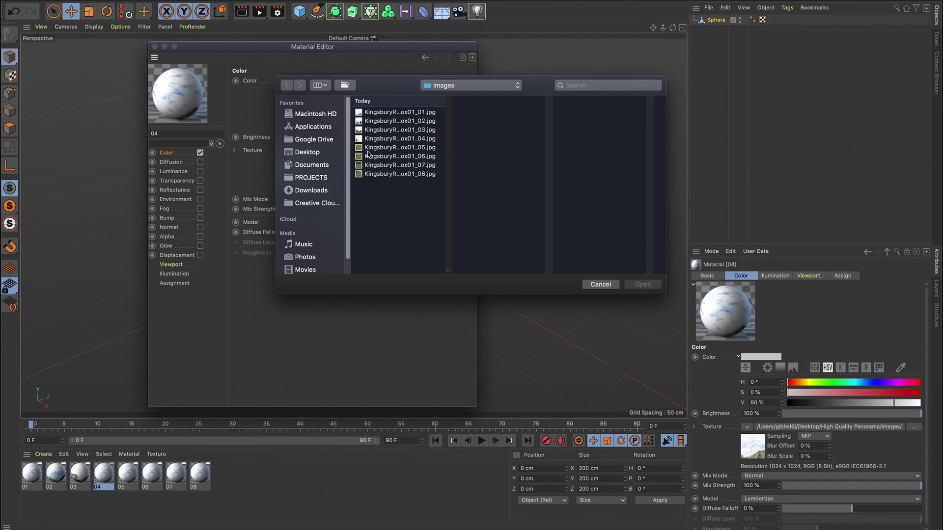
{"action": "left_click", "coordinate": [411, 139]}
{"action": "left_click", "coordinate": [643, 285]}
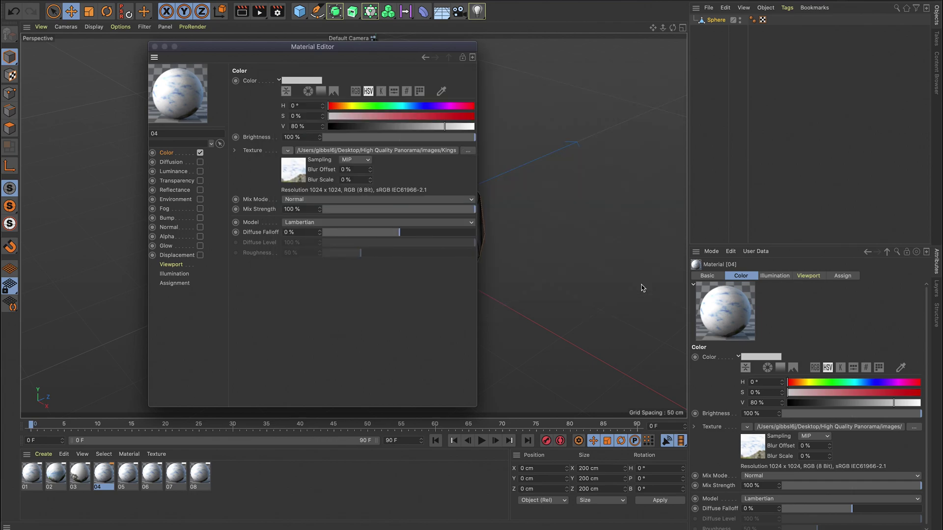
{"action": "left_click", "coordinate": [500, 182]}
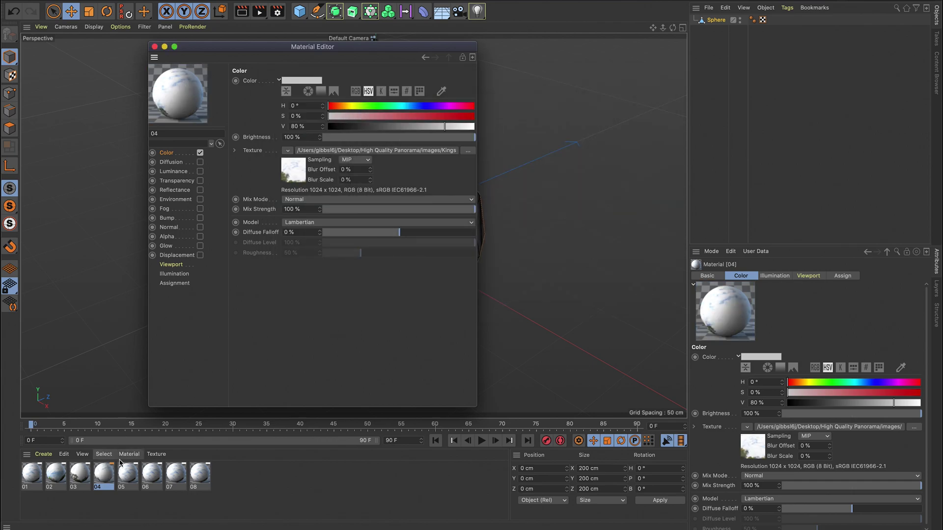
{"action": "left_click", "coordinate": [126, 473]}
{"action": "left_click", "coordinate": [287, 150]}
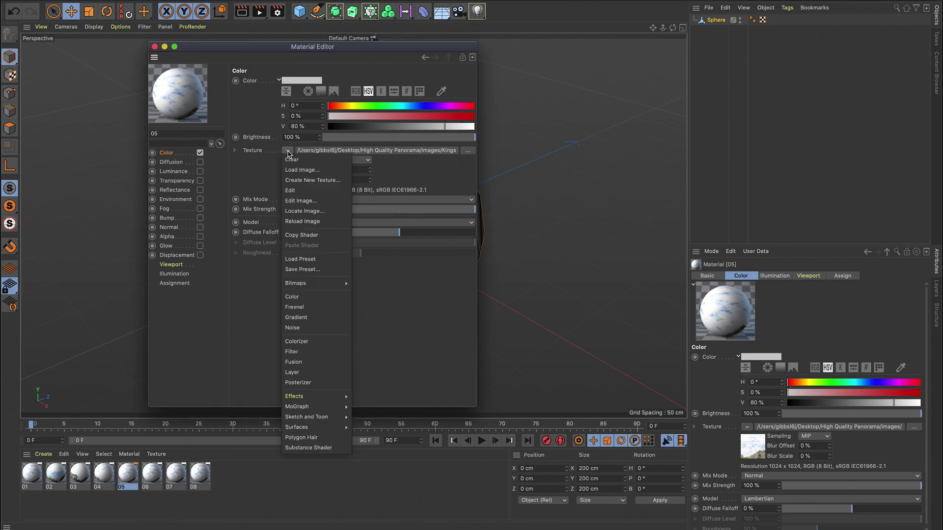
{"action": "left_click", "coordinate": [301, 164]}
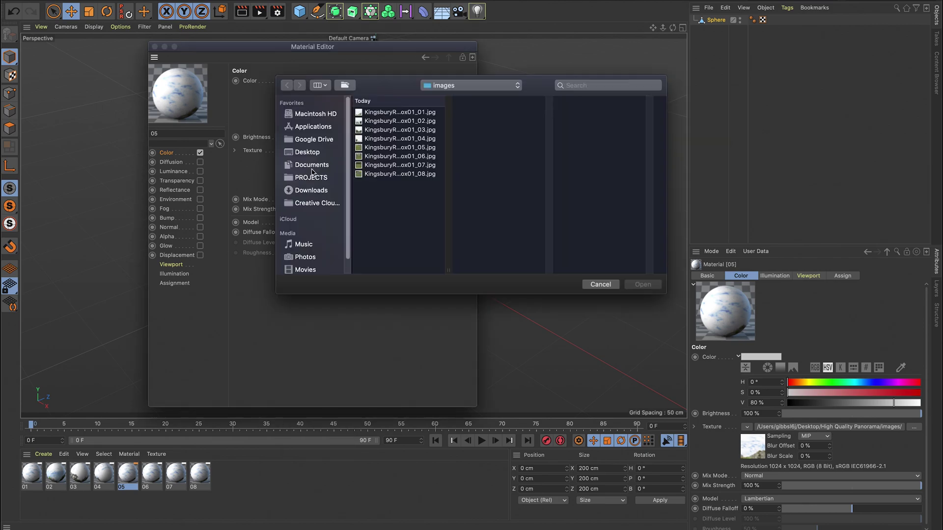
{"action": "left_click", "coordinate": [410, 148]}
{"action": "left_click", "coordinate": [653, 287]}
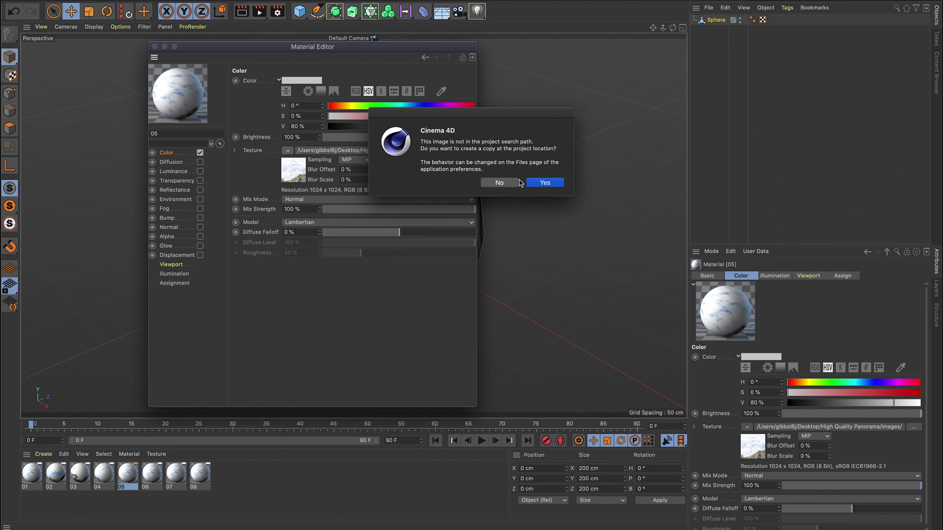
{"action": "left_click", "coordinate": [505, 184]}
Load KingsburyRock_skybox01_06 and _07 into materials 06 and 07
{"action": "left_click", "coordinate": [150, 476]}
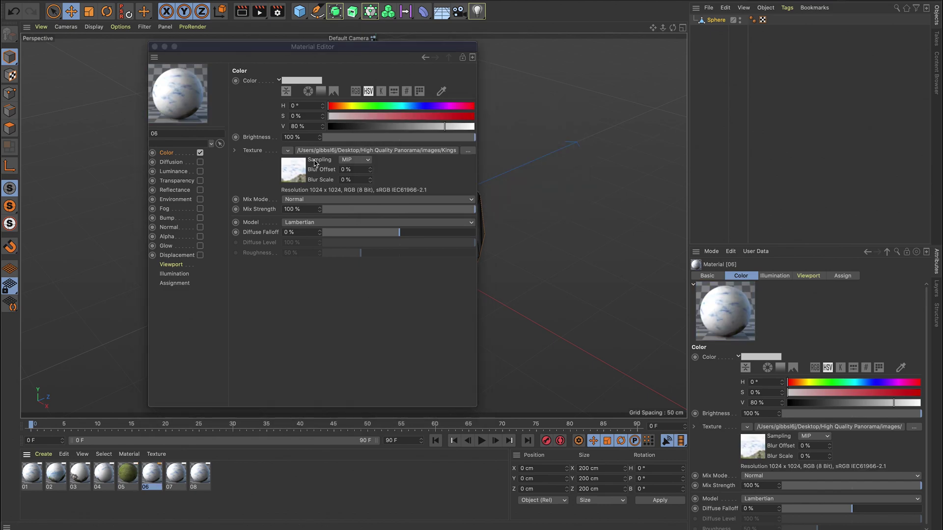
{"action": "left_click", "coordinate": [287, 151]}
{"action": "left_click", "coordinate": [304, 164]}
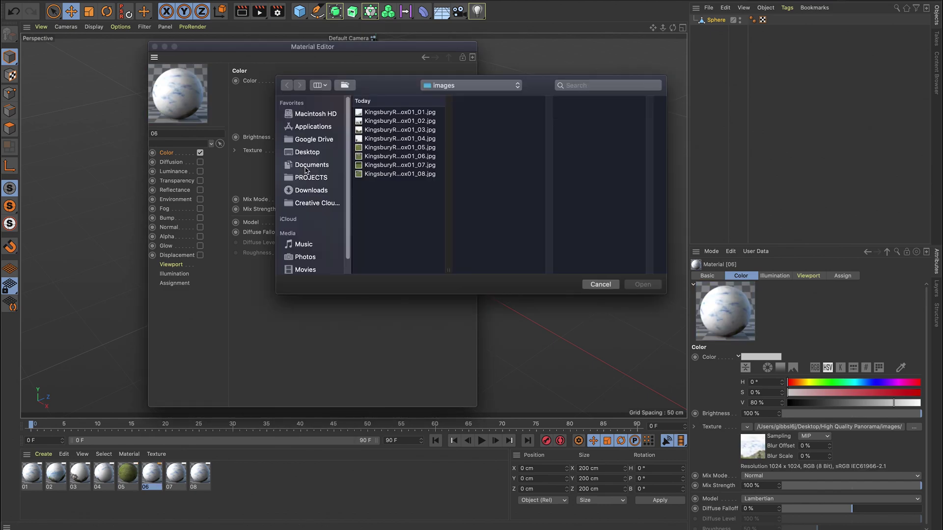
{"action": "left_click", "coordinate": [417, 156]}
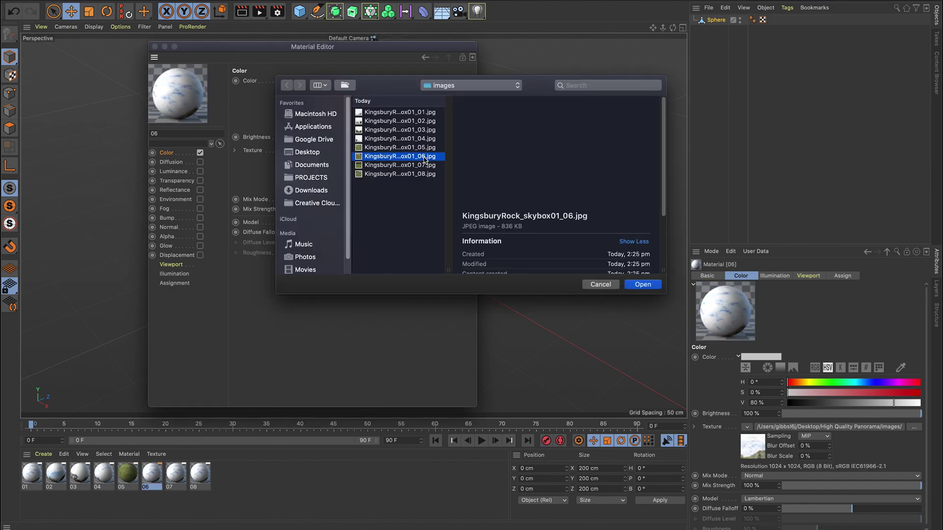
{"action": "left_click", "coordinate": [643, 285]}
{"action": "left_click", "coordinate": [503, 188]}
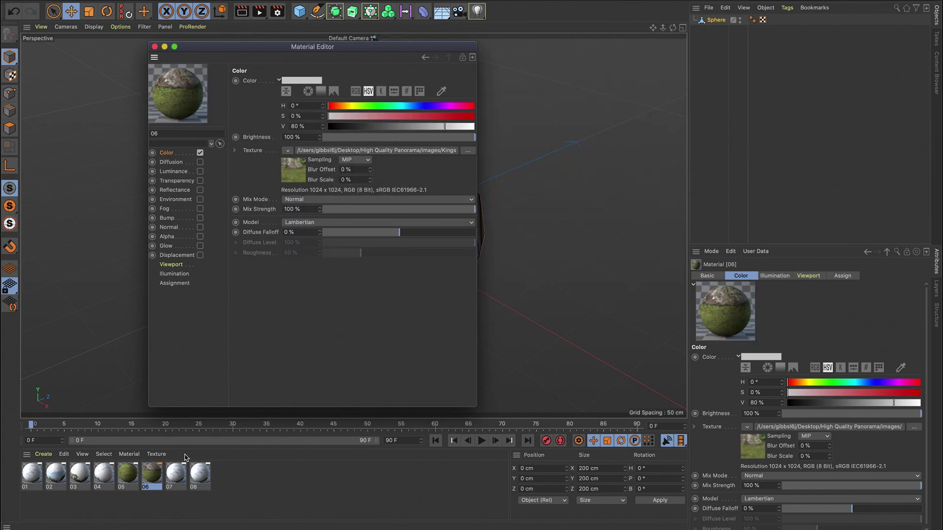
{"action": "left_click", "coordinate": [175, 476]}
{"action": "left_click", "coordinate": [288, 150]}
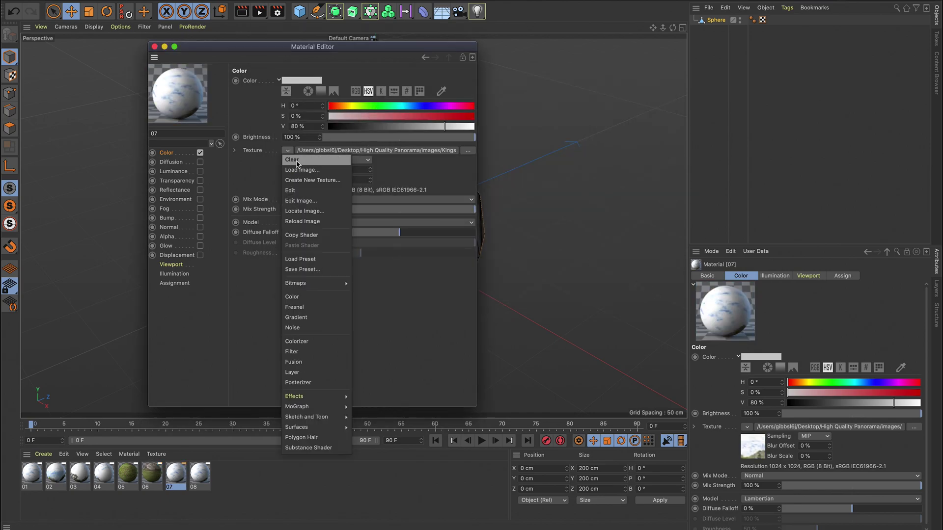
{"action": "left_click", "coordinate": [305, 164]}
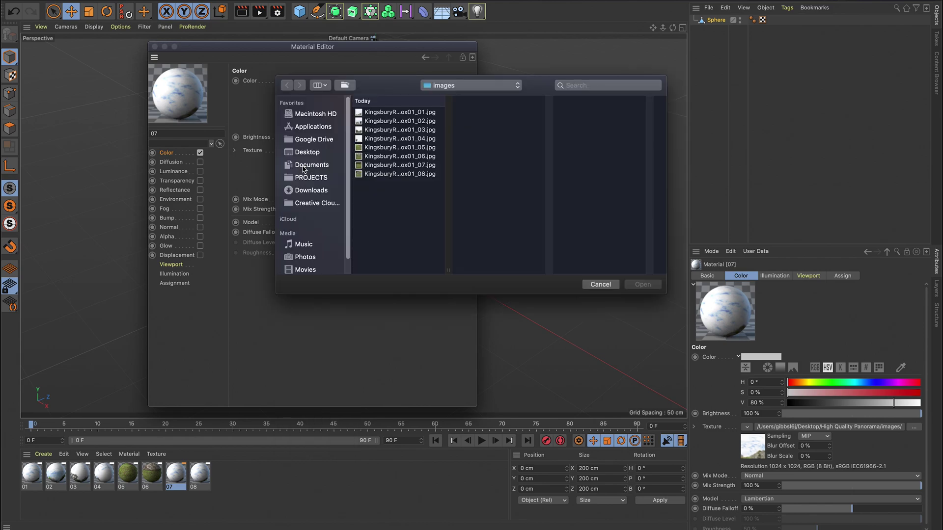
{"action": "left_click", "coordinate": [426, 165]}
{"action": "left_click", "coordinate": [643, 285]}
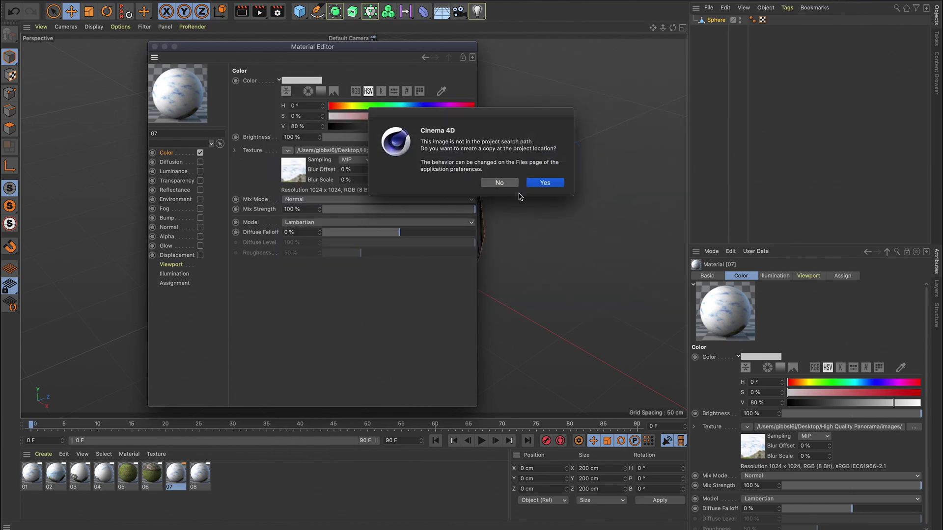
{"action": "left_click", "coordinate": [506, 187]}
Load KingsburyRock_skybox01_08 into material 08 and close the Material Editor
{"action": "left_click", "coordinate": [201, 474]}
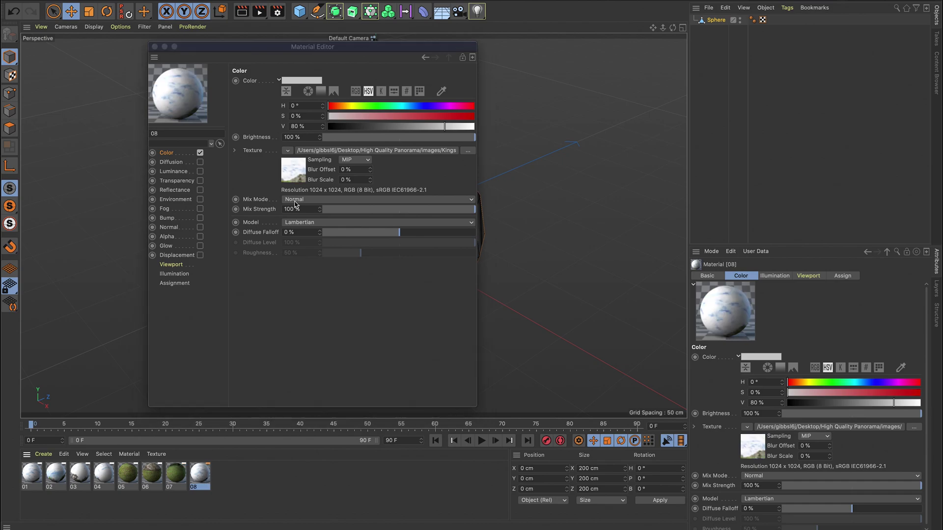
{"action": "left_click", "coordinate": [291, 152]}
{"action": "left_click", "coordinate": [311, 169]}
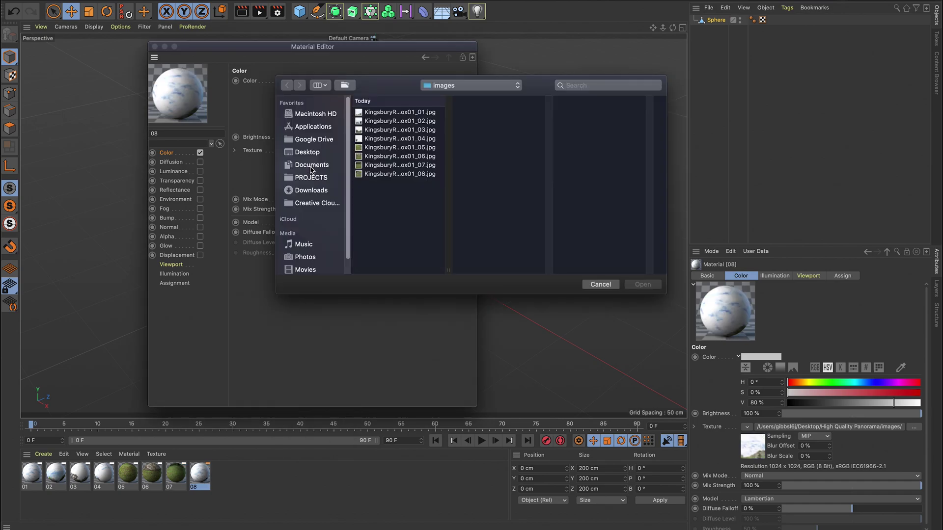
{"action": "left_click", "coordinate": [411, 173]}
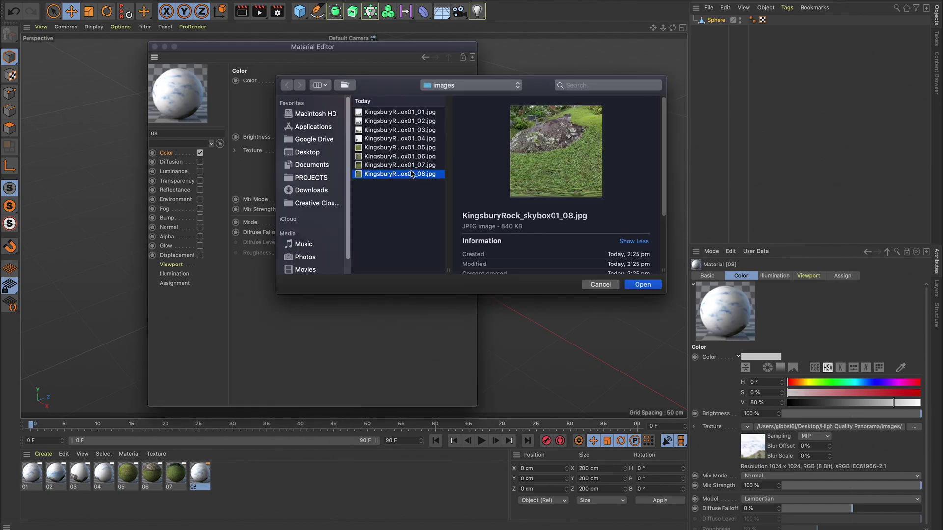
{"action": "left_click", "coordinate": [655, 284]}
{"action": "left_click", "coordinate": [496, 185]}
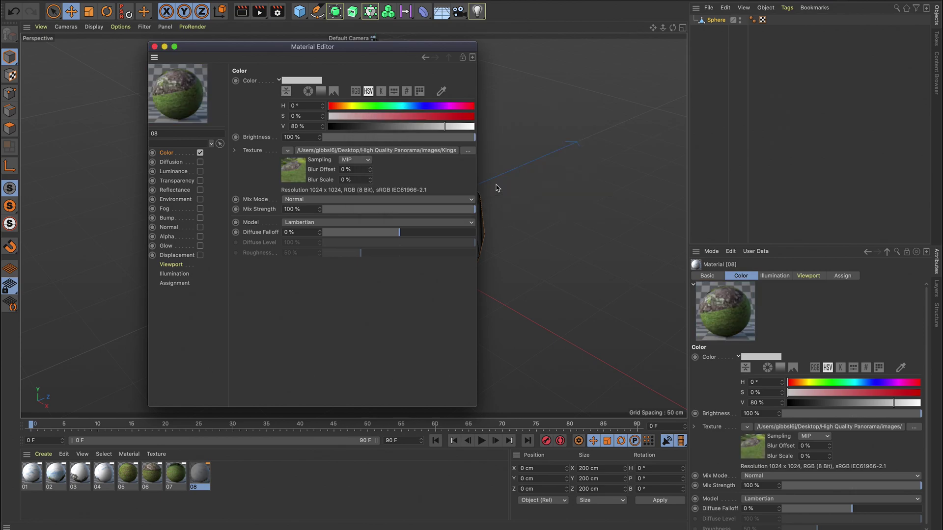
{"action": "left_click", "coordinate": [155, 46]}
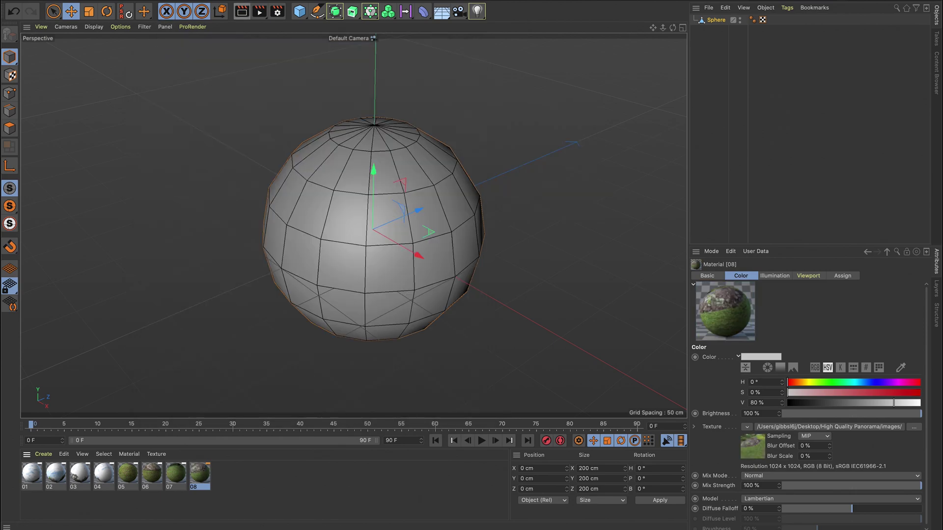
Select the sphere, switch to Polygon mode and activate Live Selection with 9
{"action": "left_click", "coordinate": [713, 37]}
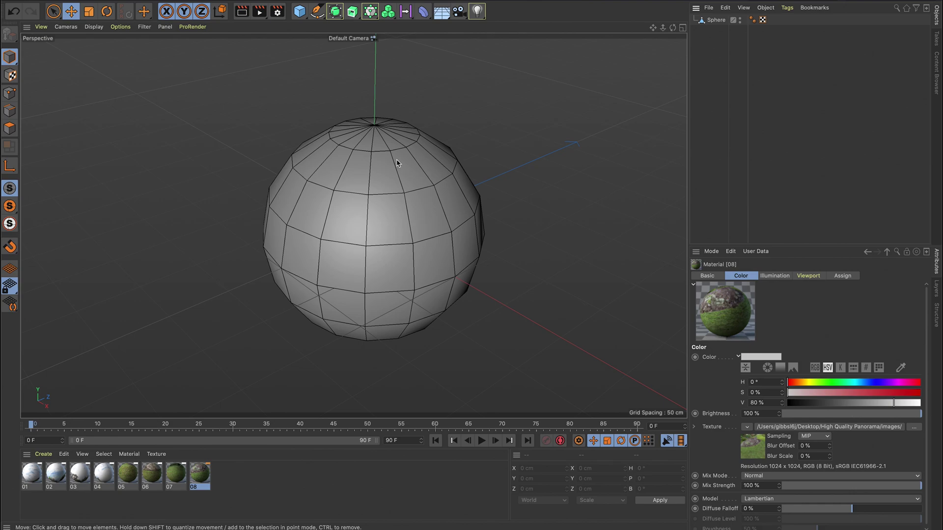
{"action": "left_click", "coordinate": [360, 142]}
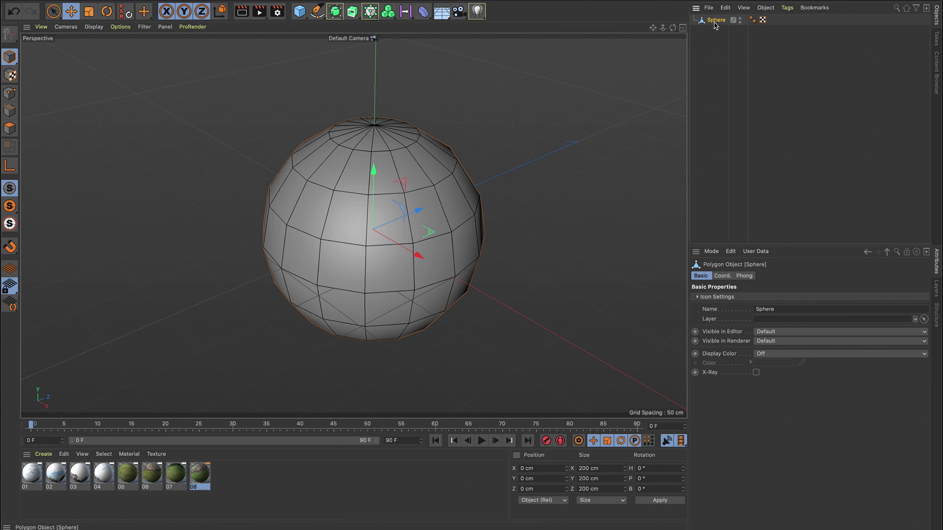
{"action": "left_click", "coordinate": [10, 129]}
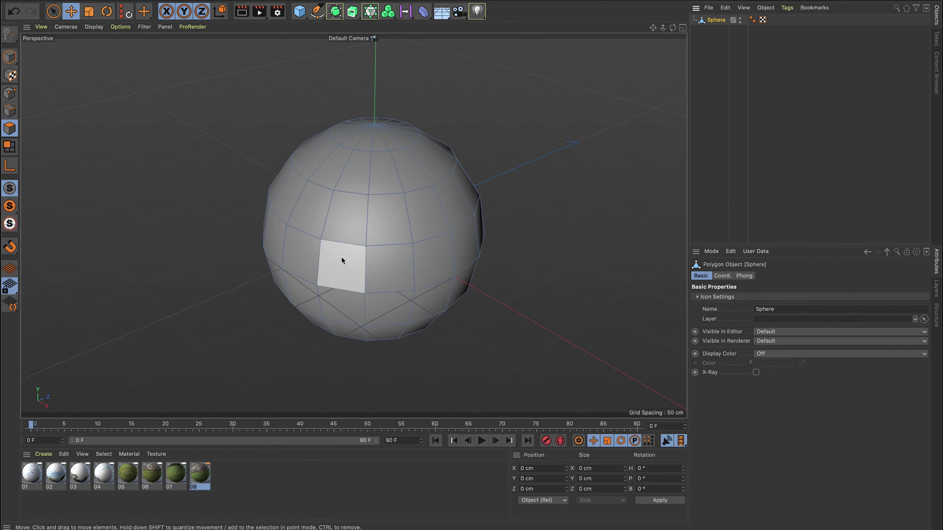
{"action": "left_click", "coordinate": [305, 253]}
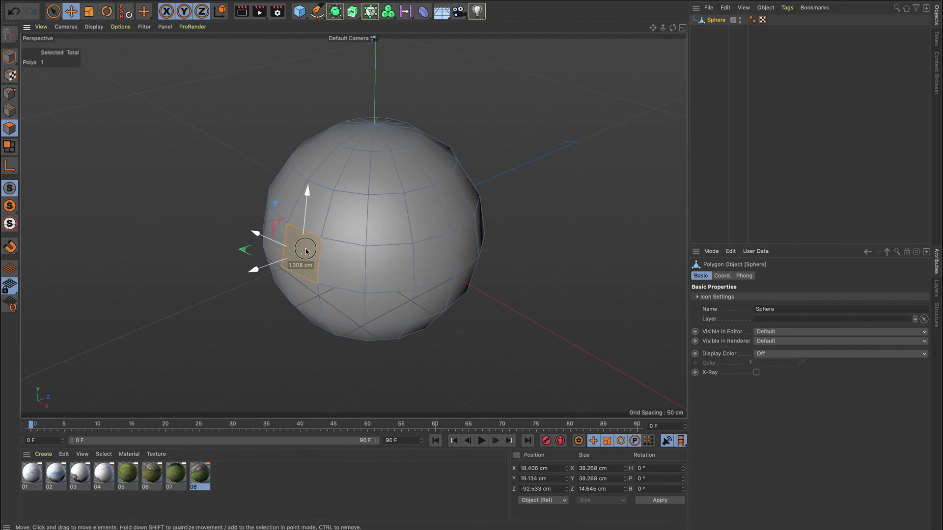
{"action": "key", "text": "ctrl+z"}
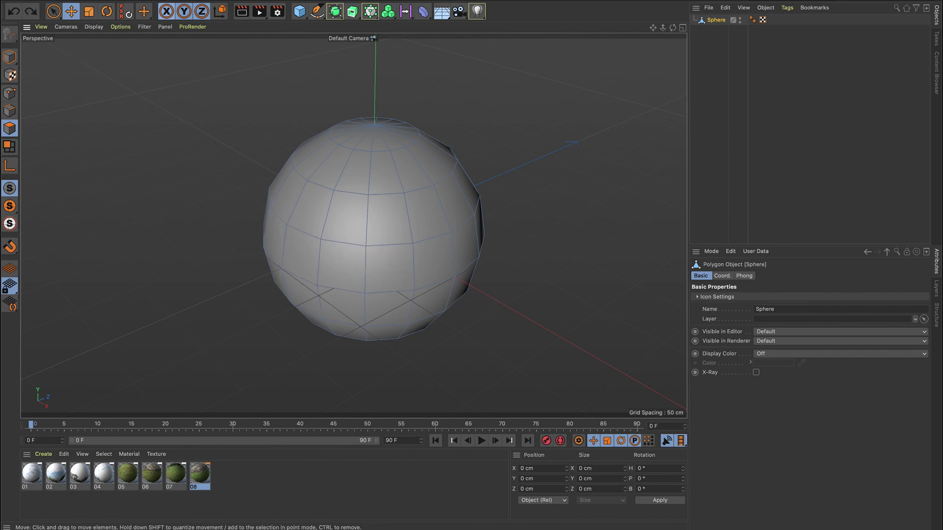
{"action": "key", "text": "9"}
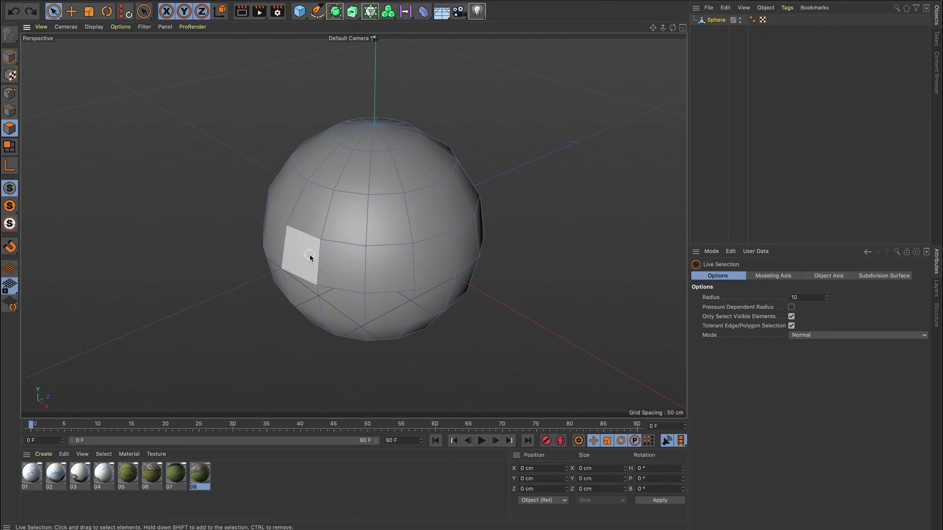
Select 16 upper sphere faces and apply material 01, tiled 4 × 2 at 25% by 50%
{"action": "mouse_move", "coordinate": [309, 257]}
{"action": "left_mouse_down"}
{"action": "mouse_move", "coordinate": [354, 193]}
{"action": "mouse_move", "coordinate": [352, 168]}
{"action": "mouse_move", "coordinate": [346, 171]}
{"action": "mouse_move", "coordinate": [362, 144]}
{"action": "mouse_move", "coordinate": [388, 150]}
{"action": "mouse_move", "coordinate": [420, 215]}
{"action": "mouse_move", "coordinate": [421, 253]}
{"action": "mouse_move", "coordinate": [391, 265]}
{"action": "left_mouse_up"}
{"action": "left_click_drag", "start_coordinate": [672, 27], "coordinate": [619, 36]}
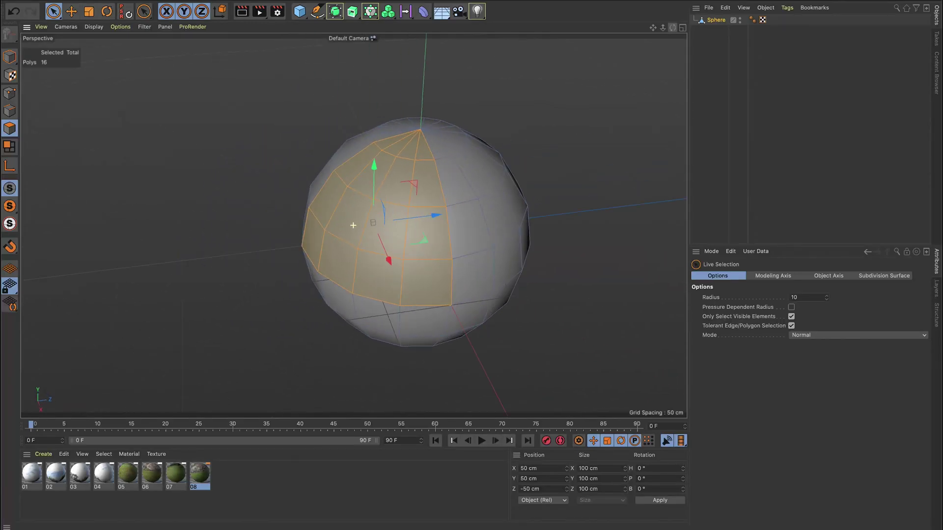
{"action": "mouse_move", "coordinate": [672, 28]}
{"action": "left_mouse_down"}
{"action": "mouse_move", "coordinate": [653, 35]}
{"action": "mouse_move", "coordinate": [682, 34]}
{"action": "mouse_move", "coordinate": [674, 33]}
{"action": "left_mouse_up"}
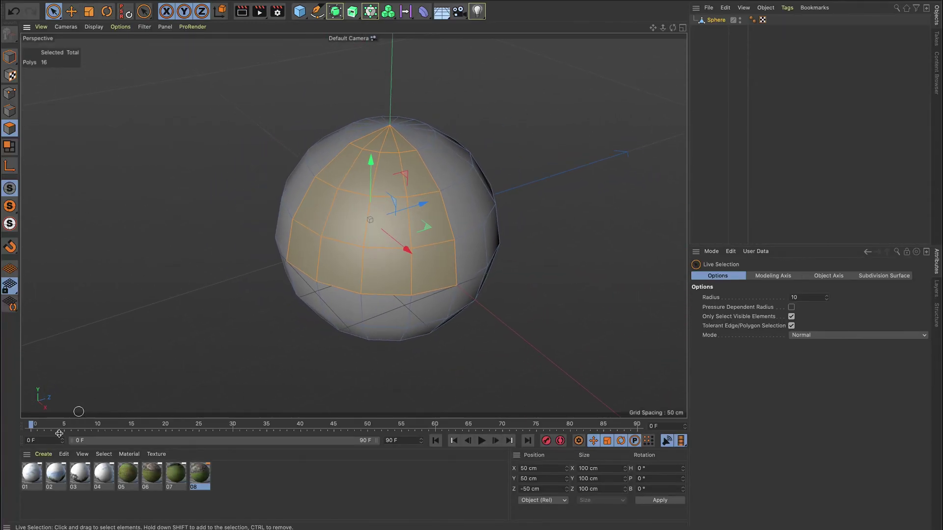
{"action": "left_click_drag", "start_coordinate": [32, 475], "coordinate": [347, 259]}
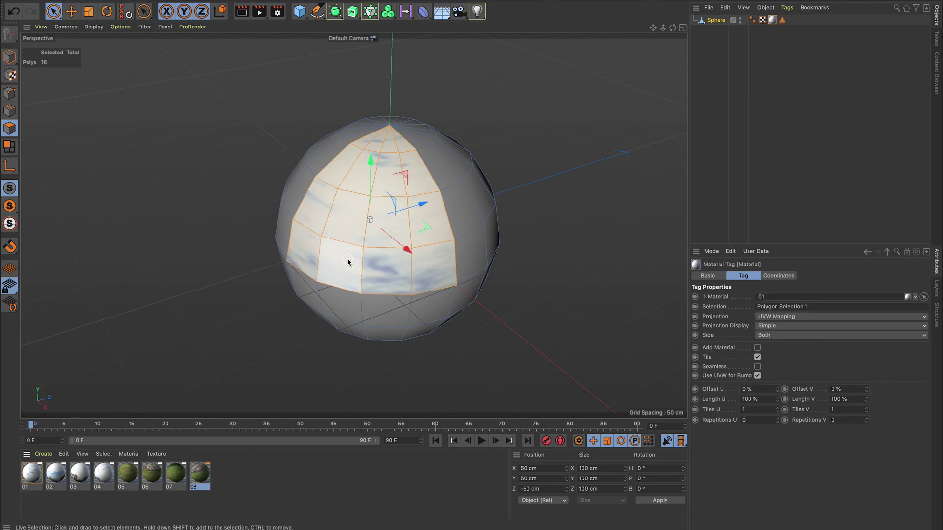
{"action": "left_click", "coordinate": [775, 35]}
{"action": "left_click", "coordinate": [772, 20]}
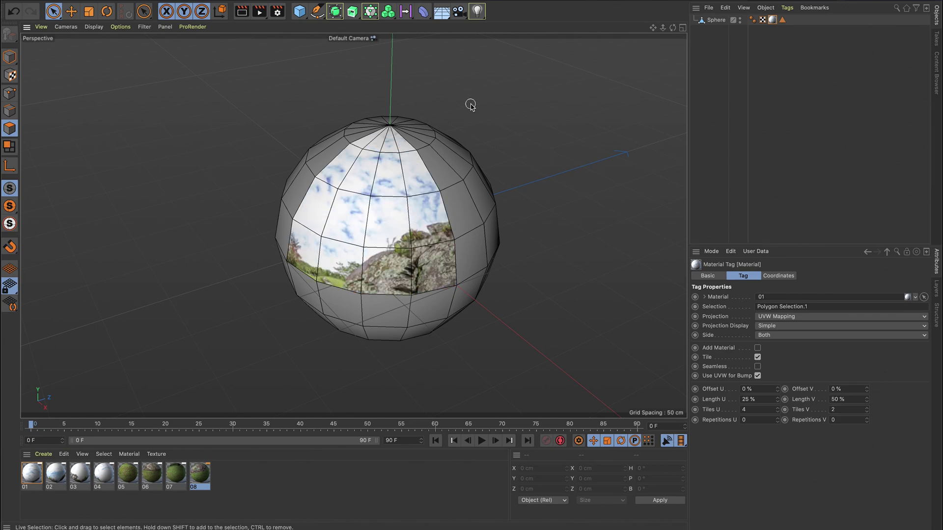
{"action": "left_click_drag", "start_coordinate": [474, 211], "coordinate": [407, 207], "text": "alt"}
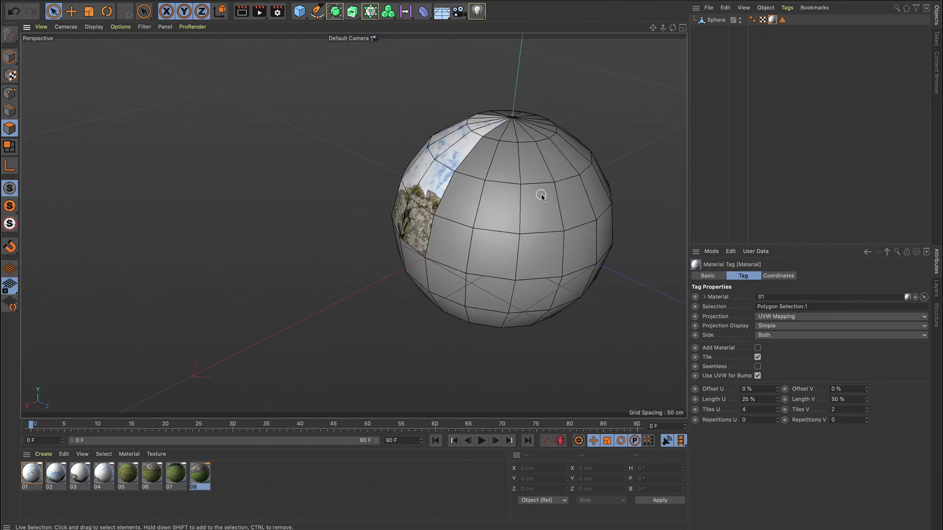
{"action": "left_click_drag", "start_coordinate": [552, 193], "coordinate": [416, 243], "text": "alt"}
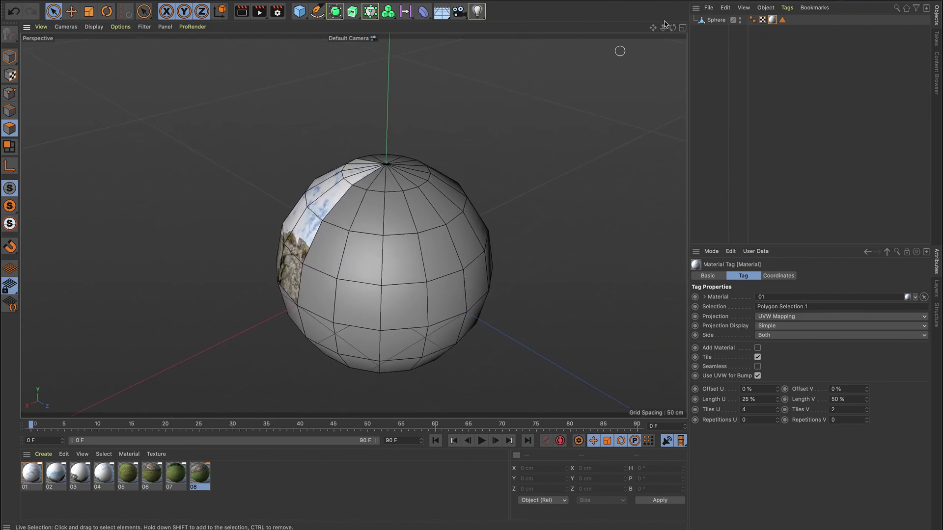
Select the next patch of sphere faces and apply material 02 with Tiles V set to 2
{"action": "left_click", "coordinate": [713, 21]}
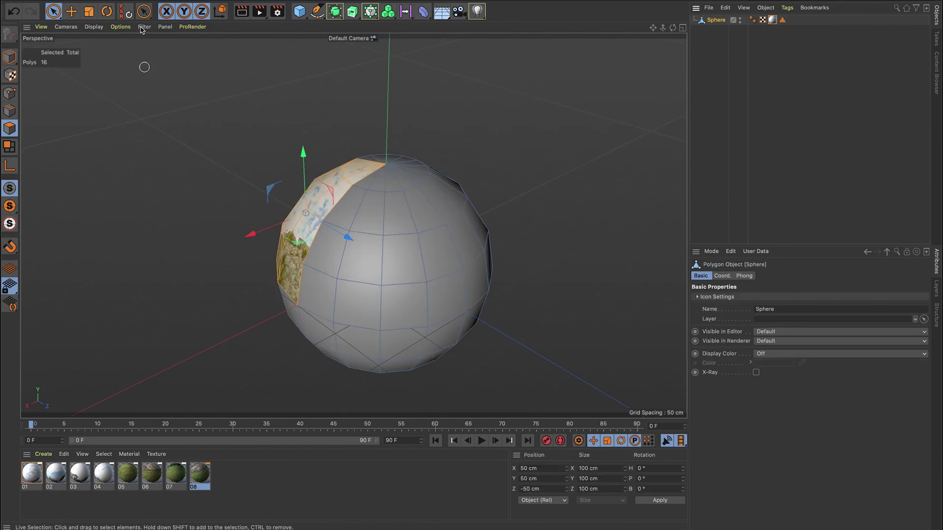
{"action": "mouse_move", "coordinate": [317, 292]}
{"action": "left_mouse_down"}
{"action": "mouse_move", "coordinate": [379, 180]}
{"action": "mouse_move", "coordinate": [393, 184]}
{"action": "mouse_move", "coordinate": [410, 197]}
{"action": "mouse_move", "coordinate": [441, 296]}
{"action": "mouse_move", "coordinate": [387, 306]}
{"action": "mouse_move", "coordinate": [337, 314]}
{"action": "left_mouse_up"}
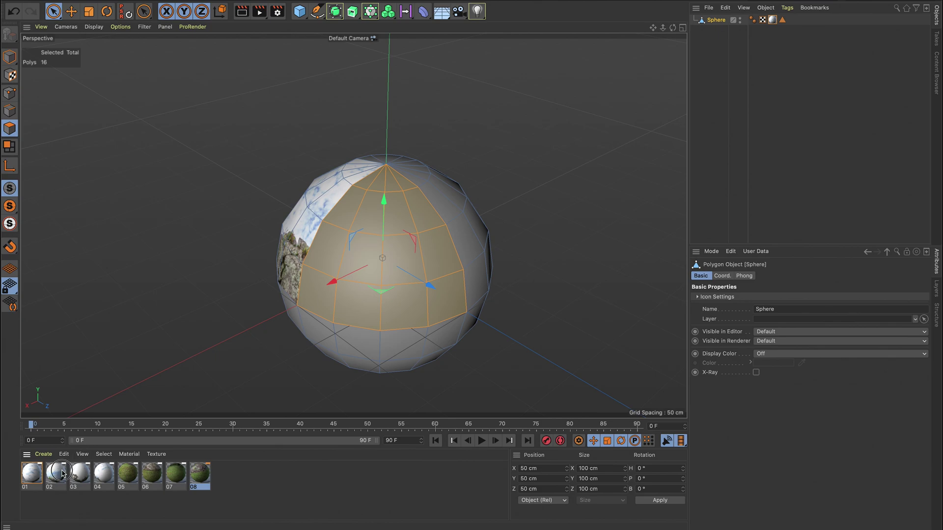
{"action": "left_click_drag", "start_coordinate": [62, 473], "coordinate": [382, 285]}
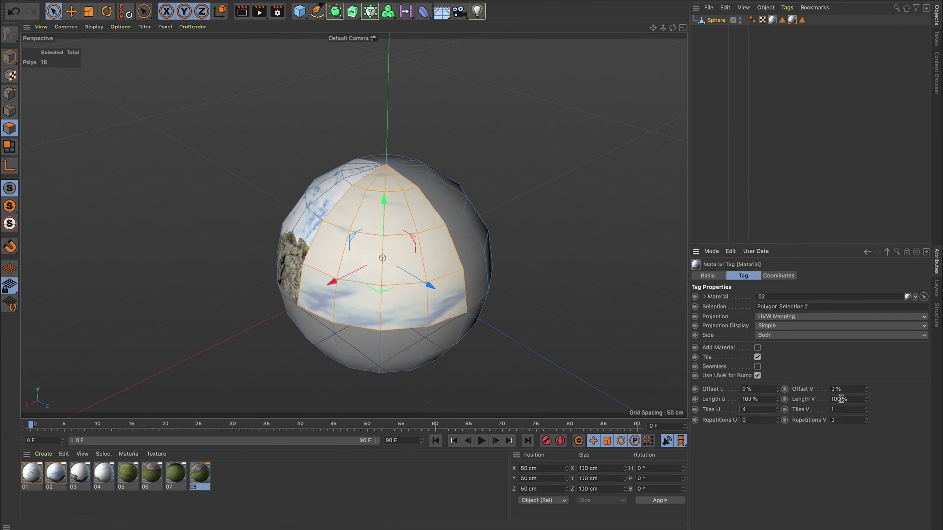
{"action": "type", "text": "2"}
{"action": "key", "text": "Return"}
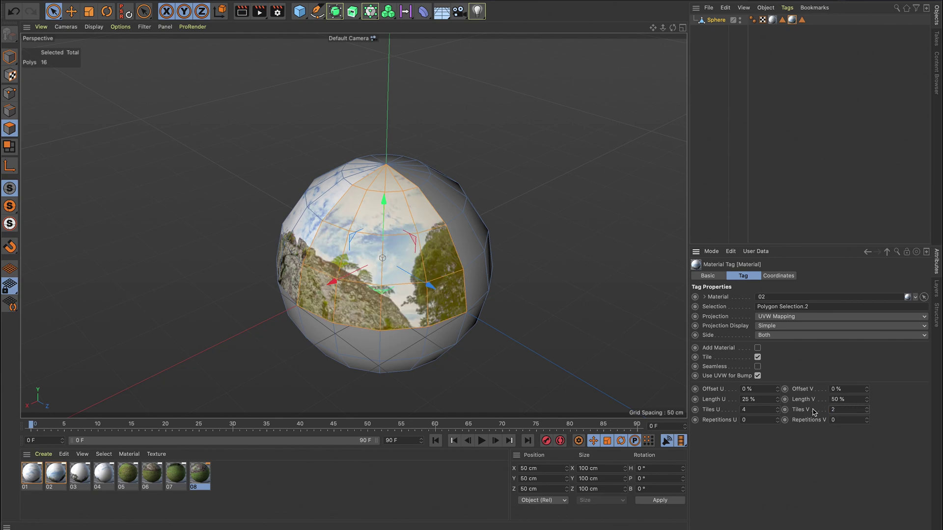
{"action": "left_click", "coordinate": [714, 75]}
{"action": "left_click_drag", "start_coordinate": [467, 250], "coordinate": [392, 247], "text": "alt"}
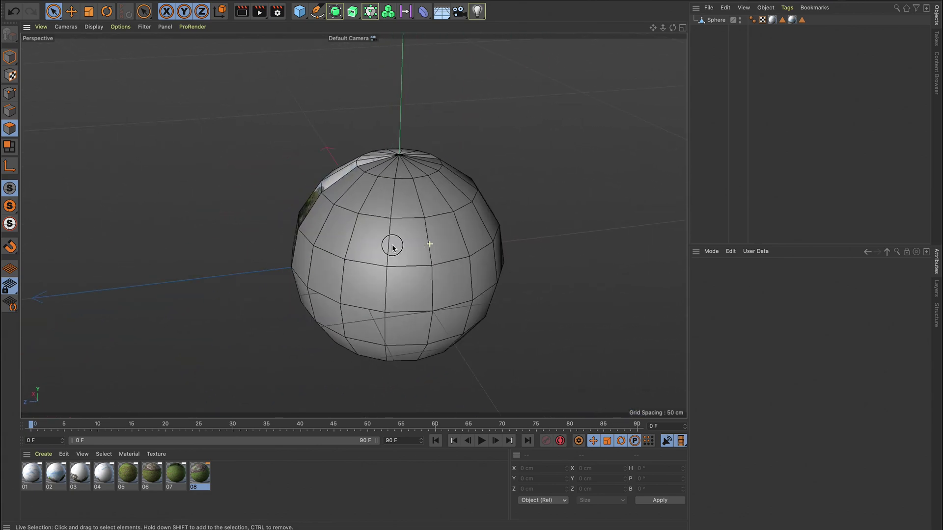
Select a new patch of polygons on the untextured side and apply material 03
{"action": "left_click", "coordinate": [375, 252]}
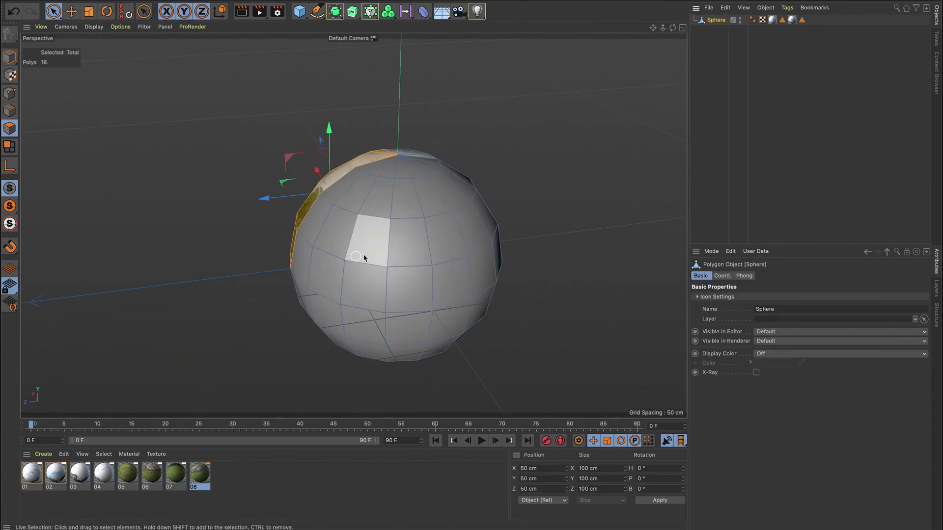
{"action": "left_click_drag", "start_coordinate": [385, 249], "coordinate": [406, 269], "text": "alt"}
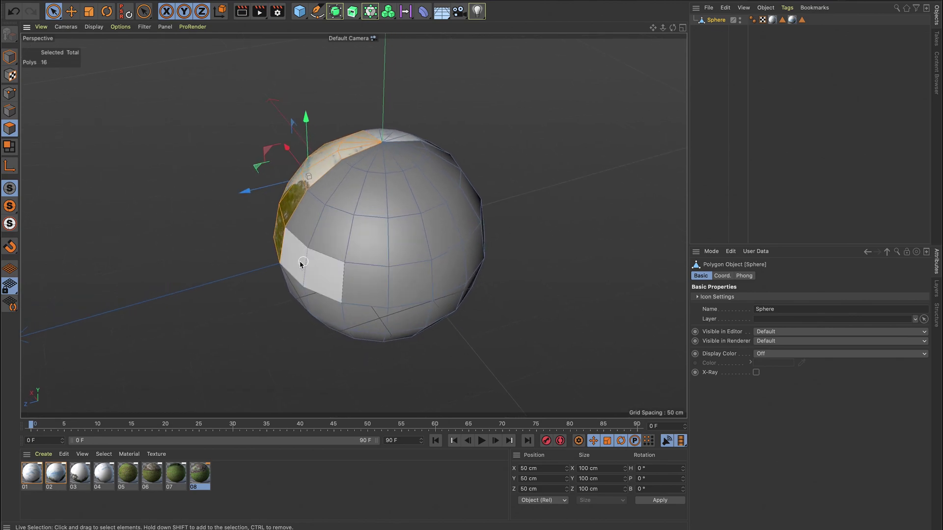
{"action": "mouse_move", "coordinate": [301, 263]}
{"action": "left_mouse_down"}
{"action": "mouse_move", "coordinate": [315, 218]}
{"action": "mouse_move", "coordinate": [350, 177]}
{"action": "mouse_move", "coordinate": [379, 172]}
{"action": "mouse_move", "coordinate": [362, 162]}
{"action": "mouse_move", "coordinate": [386, 178]}
{"action": "mouse_move", "coordinate": [398, 272]}
{"action": "mouse_move", "coordinate": [342, 287]}
{"action": "mouse_move", "coordinate": [321, 266]}
{"action": "mouse_move", "coordinate": [361, 248]}
{"action": "left_mouse_up"}
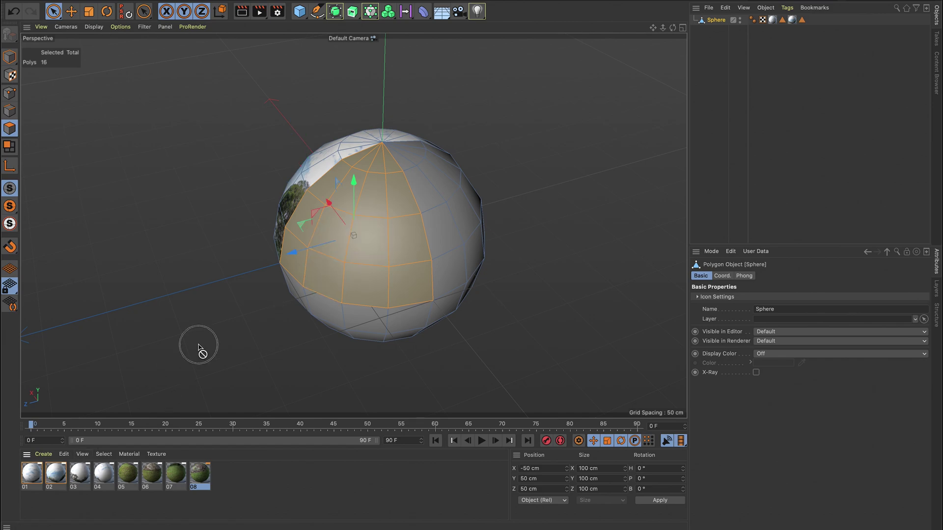
{"action": "left_click_drag", "start_coordinate": [348, 281], "coordinate": [348, 281]}
Select the front faces up to the top pole triangle and apply material 04
{"action": "left_click_drag", "start_coordinate": [421, 249], "coordinate": [280, 253], "text": "alt"}
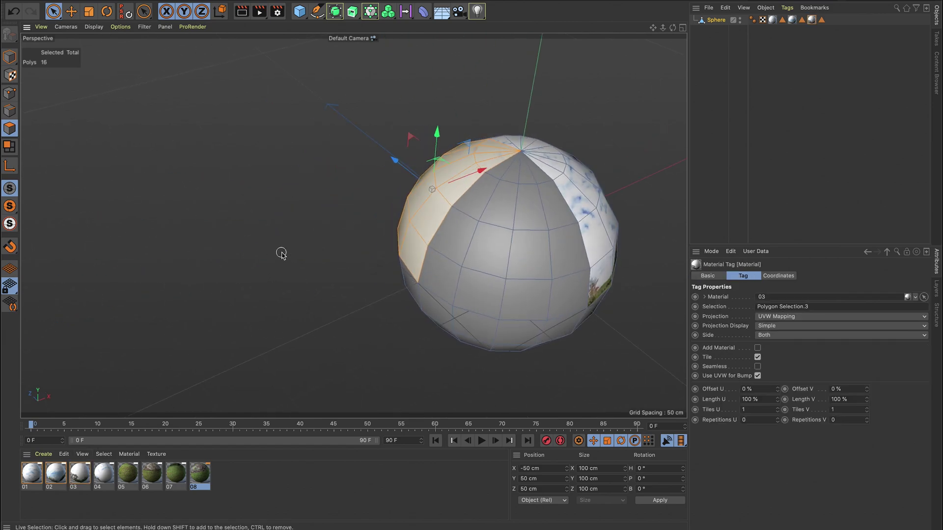
{"action": "mouse_move", "coordinate": [468, 276]}
{"action": "left_mouse_down", "text": "alt"}
{"action": "mouse_move", "coordinate": [392, 269]}
{"action": "mouse_move", "coordinate": [412, 265]}
{"action": "mouse_move", "coordinate": [363, 283]}
{"action": "mouse_move", "coordinate": [499, 267]}
{"action": "mouse_move", "coordinate": [502, 302]}
{"action": "left_mouse_up", "text": "alt"}
{"action": "mouse_move", "coordinate": [402, 238]}
{"action": "left_mouse_down"}
{"action": "mouse_move", "coordinate": [406, 195]}
{"action": "mouse_move", "coordinate": [477, 192]}
{"action": "mouse_move", "coordinate": [476, 157]}
{"action": "left_mouse_up"}
{"action": "left_click", "coordinate": [441, 153]}
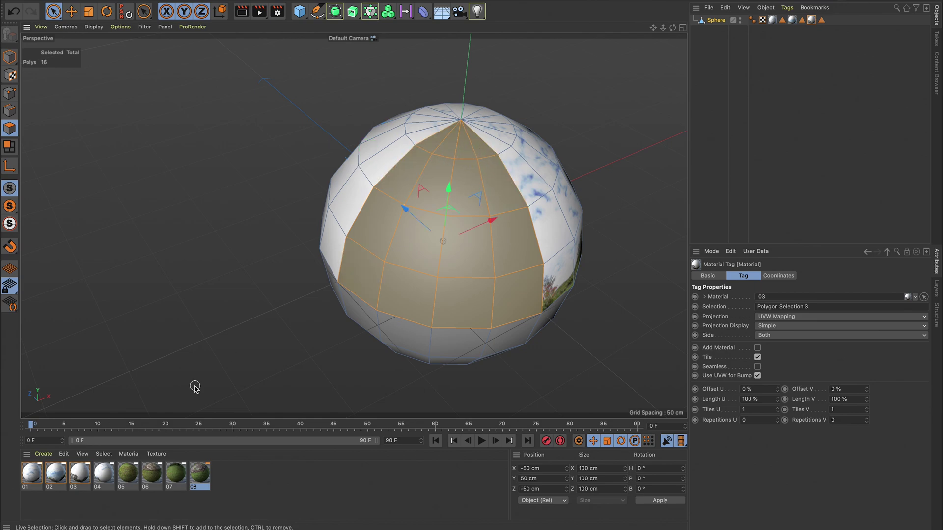
{"action": "left_click_drag", "start_coordinate": [107, 473], "coordinate": [453, 276]}
Turn the sphere to its lower half and select a row of four lower polygons
{"action": "left_click_drag", "start_coordinate": [515, 294], "coordinate": [436, 259], "text": "alt"}
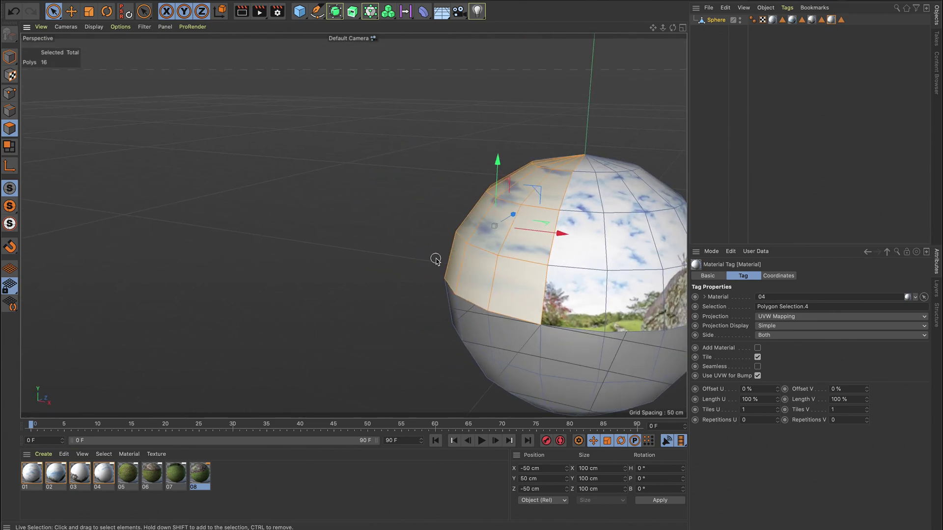
{"action": "left_click_drag", "start_coordinate": [595, 284], "coordinate": [521, 267], "text": "alt"}
{"action": "middle_click_drag", "start_coordinate": [535, 269], "coordinate": [466, 231], "text": "alt"}
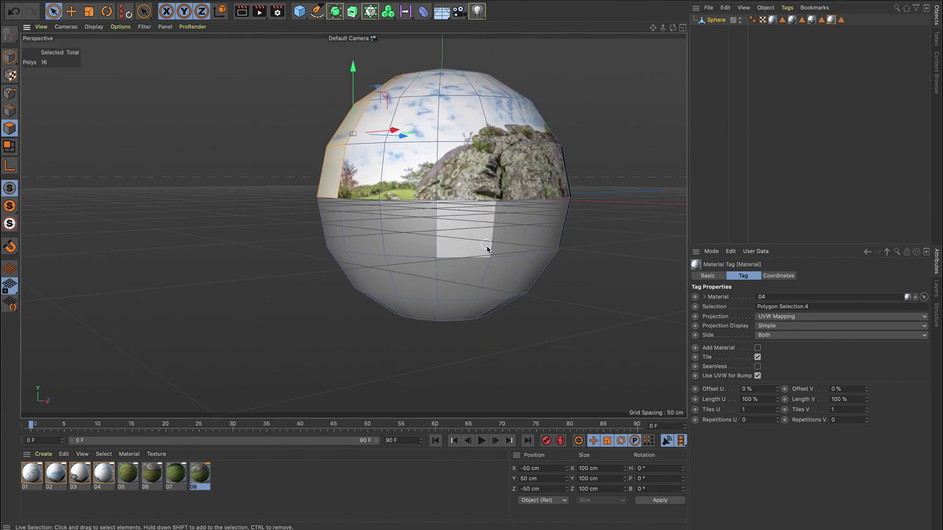
{"action": "left_click_drag", "start_coordinate": [487, 249], "coordinate": [496, 210], "text": "alt"}
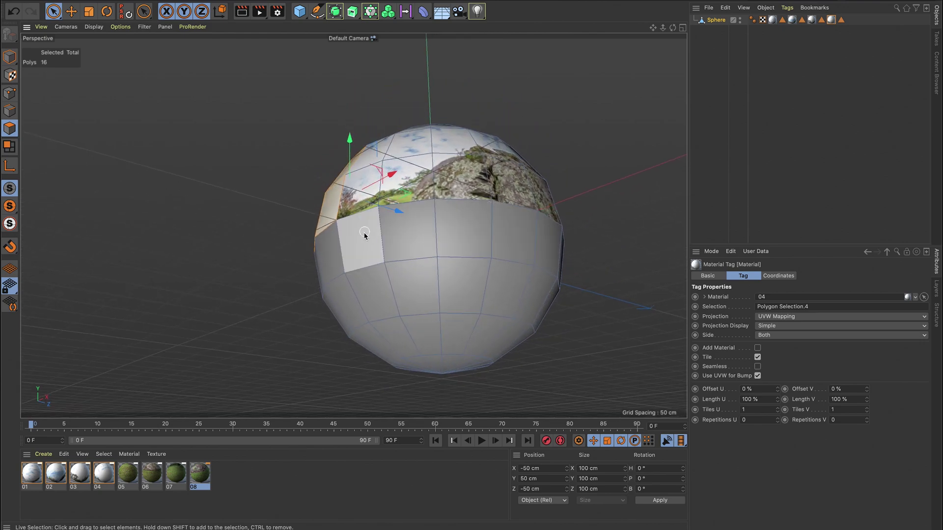
{"action": "mouse_move", "coordinate": [365, 235]}
{"action": "left_mouse_down"}
{"action": "mouse_move", "coordinate": [509, 235]}
{"action": "mouse_move", "coordinate": [528, 244]}
{"action": "mouse_move", "coordinate": [497, 286]}
{"action": "mouse_move", "coordinate": [386, 284]}
{"action": "mouse_move", "coordinate": [390, 306]}
{"action": "mouse_move", "coordinate": [427, 330]}
{"action": "mouse_move", "coordinate": [460, 332]}
{"action": "mouse_move", "coordinate": [469, 347]}
{"action": "mouse_move", "coordinate": [426, 357]}
{"action": "mouse_move", "coordinate": [450, 361]}
{"action": "left_mouse_up"}
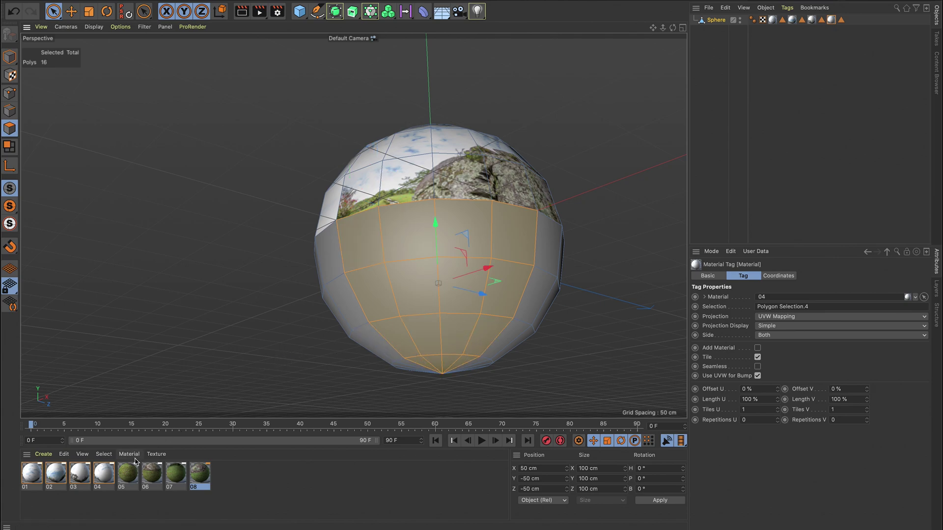
Apply grass materials 05 and 06 to the first lower polygon patches
{"action": "left_click_drag", "start_coordinate": [129, 472], "coordinate": [410, 252]}
{"action": "mouse_move", "coordinate": [472, 254]}
{"action": "left_mouse_down", "text": "alt"}
{"action": "mouse_move", "coordinate": [460, 235]}
{"action": "mouse_move", "coordinate": [389, 228]}
{"action": "mouse_move", "coordinate": [462, 213]}
{"action": "mouse_move", "coordinate": [497, 220]}
{"action": "mouse_move", "coordinate": [506, 246]}
{"action": "mouse_move", "coordinate": [477, 265]}
{"action": "mouse_move", "coordinate": [392, 275]}
{"action": "mouse_move", "coordinate": [380, 288]}
{"action": "mouse_move", "coordinate": [424, 310]}
{"action": "mouse_move", "coordinate": [480, 319]}
{"action": "mouse_move", "coordinate": [464, 351]}
{"action": "mouse_move", "coordinate": [428, 351]}
{"action": "left_mouse_up", "text": "alt"}
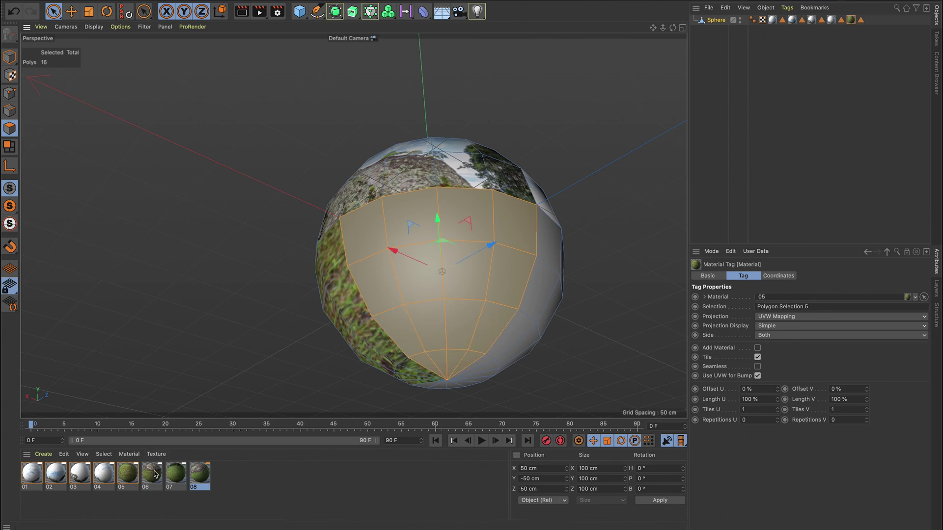
{"action": "left_click_drag", "start_coordinate": [377, 308], "coordinate": [422, 307]}
{"action": "left_click_drag", "start_coordinate": [527, 295], "coordinate": [400, 273], "text": "alt"}
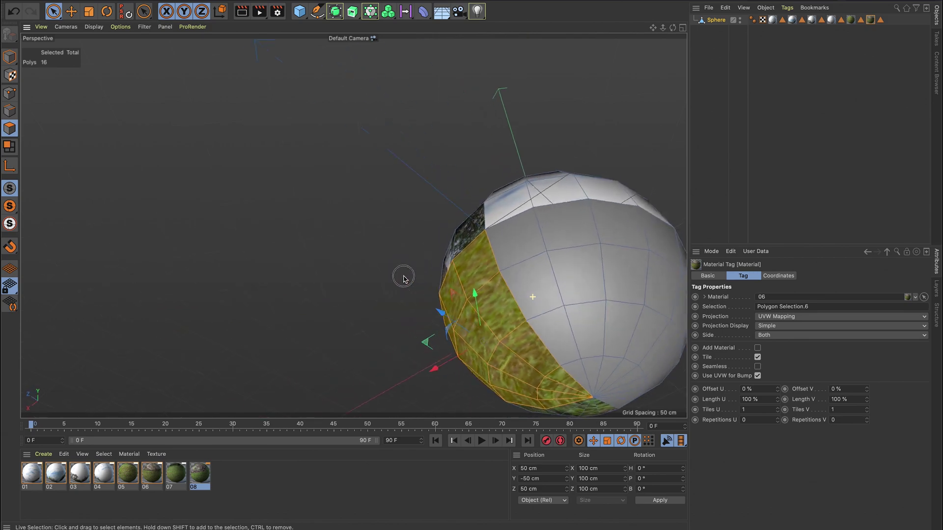
{"action": "left_click_drag", "start_coordinate": [598, 315], "coordinate": [428, 269], "text": "alt"}
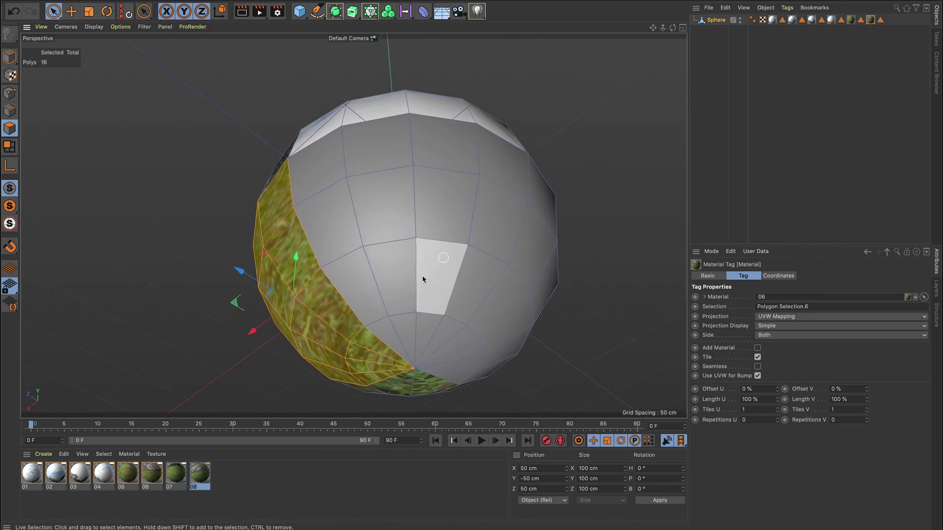
Select the remaining lower patches and apply materials 07 and 08 to them
{"action": "mouse_move", "coordinate": [388, 325]}
{"action": "left_mouse_down"}
{"action": "mouse_move", "coordinate": [431, 320]}
{"action": "mouse_move", "coordinate": [461, 301]}
{"action": "mouse_move", "coordinate": [432, 277]}
{"action": "mouse_move", "coordinate": [345, 263]}
{"action": "mouse_move", "coordinate": [354, 239]}
{"action": "mouse_move", "coordinate": [476, 222]}
{"action": "mouse_move", "coordinate": [498, 192]}
{"action": "mouse_move", "coordinate": [474, 165]}
{"action": "mouse_move", "coordinate": [336, 178]}
{"action": "left_mouse_up"}
{"action": "left_click_drag", "start_coordinate": [179, 472], "coordinate": [388, 251]}
{"action": "left_click_drag", "start_coordinate": [484, 269], "coordinate": [353, 266], "text": "alt"}
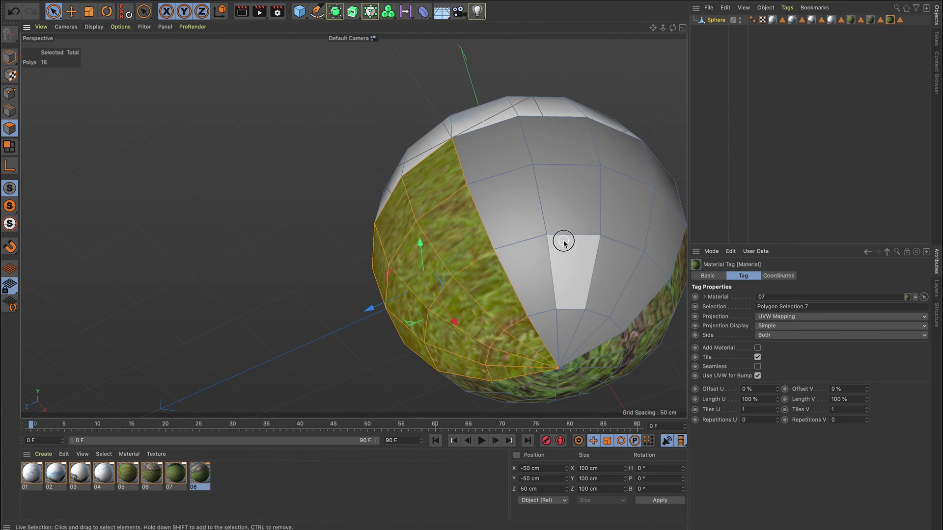
{"action": "left_click_drag", "start_coordinate": [564, 242], "coordinate": [479, 238], "text": "alt"}
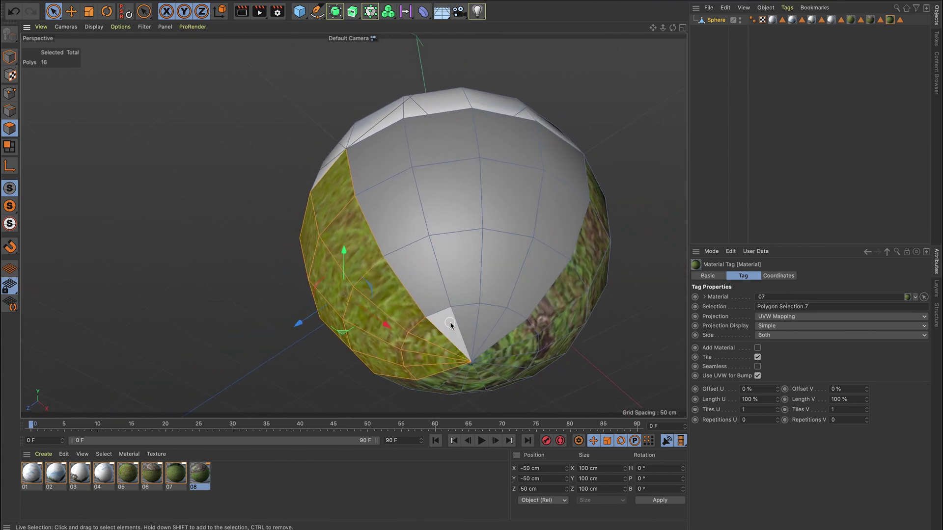
{"action": "mouse_move", "coordinate": [450, 322]}
{"action": "left_mouse_down"}
{"action": "mouse_move", "coordinate": [479, 323]}
{"action": "mouse_move", "coordinate": [518, 298]}
{"action": "mouse_move", "coordinate": [416, 249]}
{"action": "mouse_move", "coordinate": [424, 219]}
{"action": "mouse_move", "coordinate": [498, 216]}
{"action": "mouse_move", "coordinate": [550, 187]}
{"action": "left_mouse_up"}
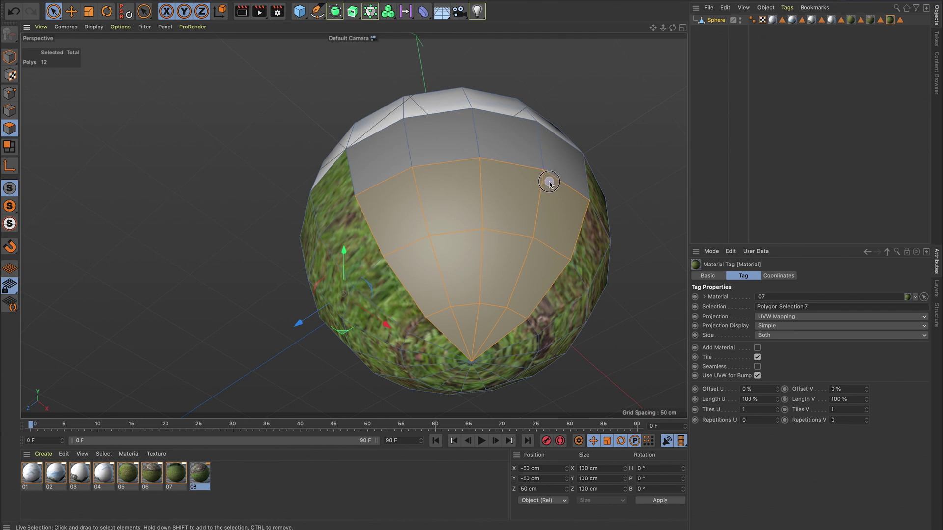
{"action": "left_click_drag", "start_coordinate": [549, 183], "coordinate": [547, 176]}
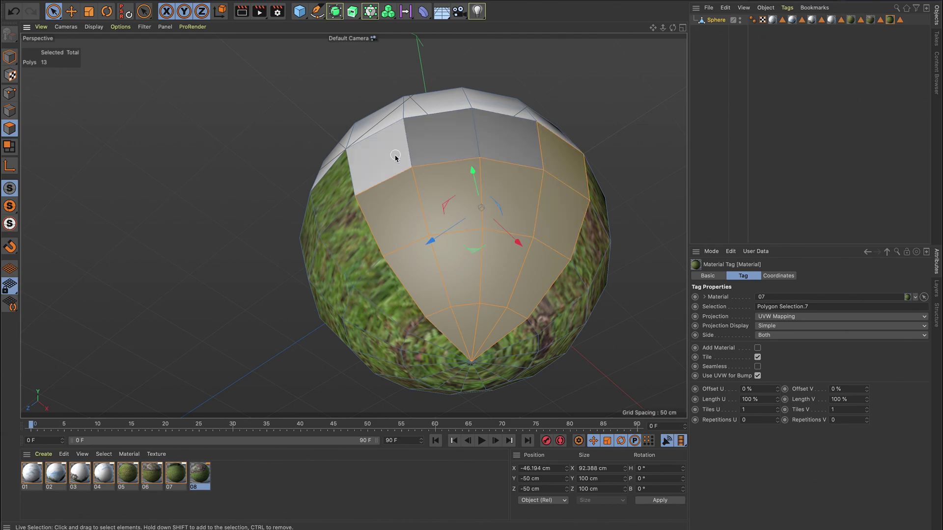
{"action": "left_click_drag", "start_coordinate": [379, 157], "coordinate": [463, 150]}
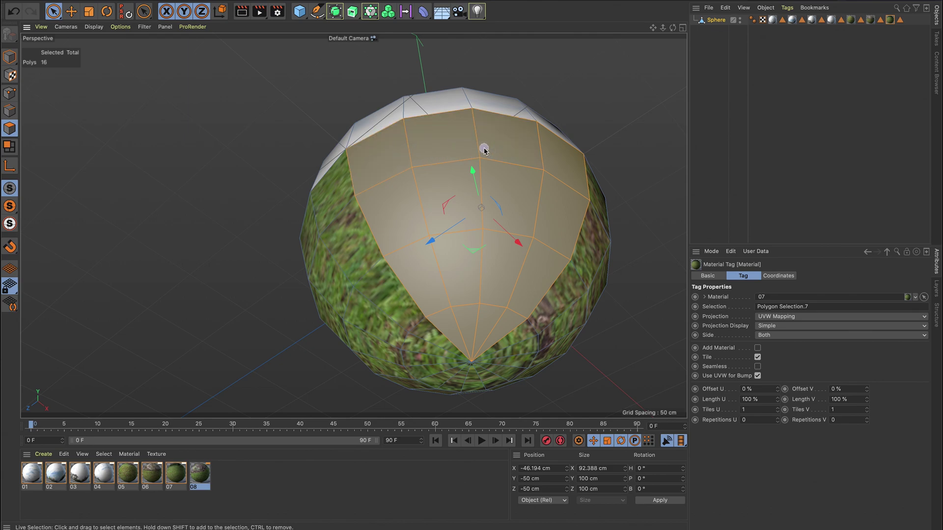
{"action": "left_click_drag", "start_coordinate": [204, 481], "coordinate": [454, 278]}
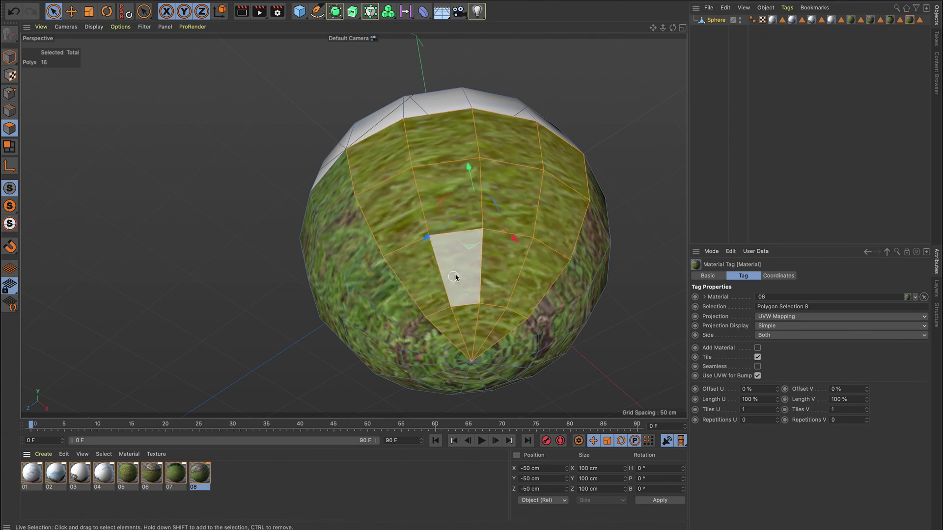
Multi-select material tags 03 through 08 and set their Tiles V to 2
{"action": "left_click", "coordinate": [734, 78]}
{"action": "scroll", "coordinate": [484, 246], "scroll_direction": "down", "scroll_amount": 5}
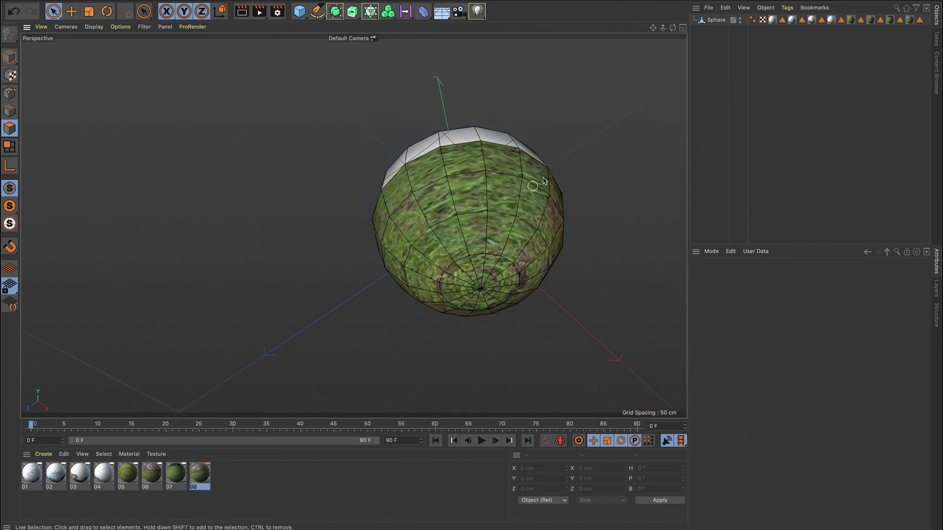
{"action": "left_click", "coordinate": [910, 21]}
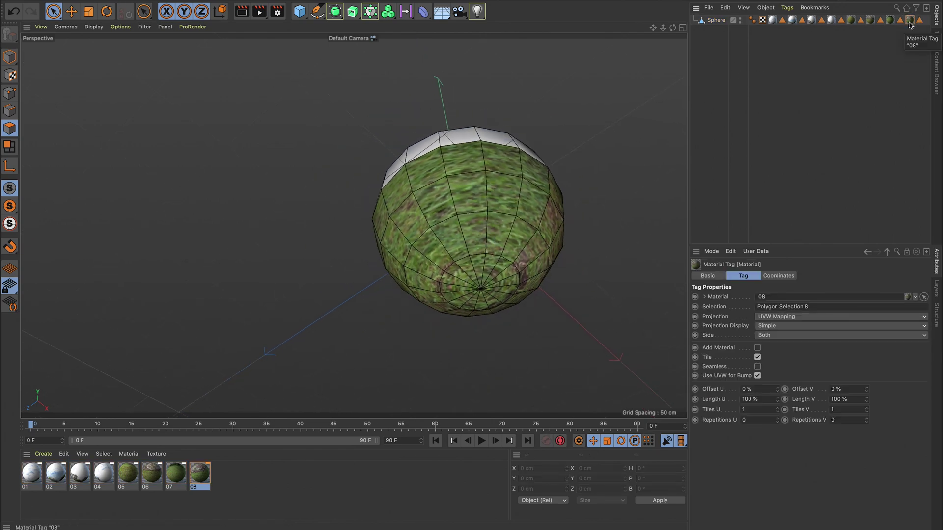
{"action": "left_click", "coordinate": [893, 20], "text": "ctrl"}
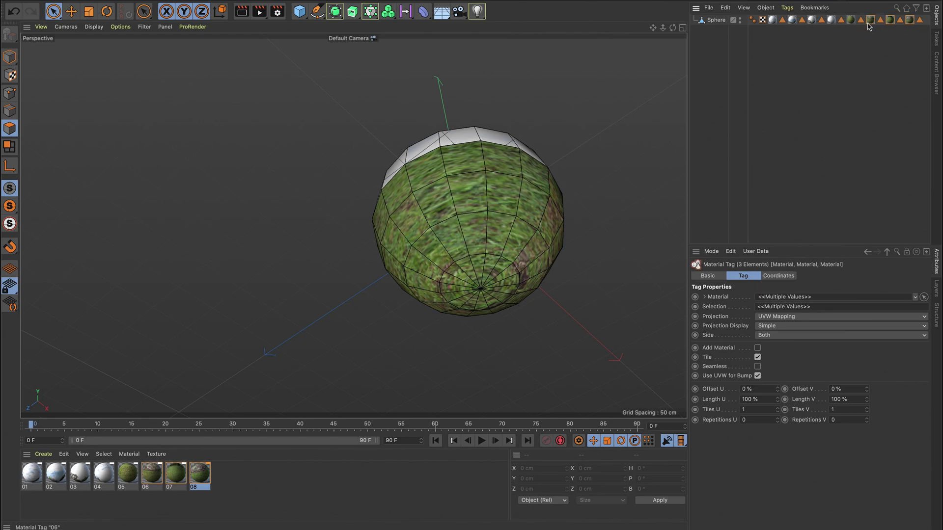
{"action": "left_click", "coordinate": [851, 21], "text": "ctrl"}
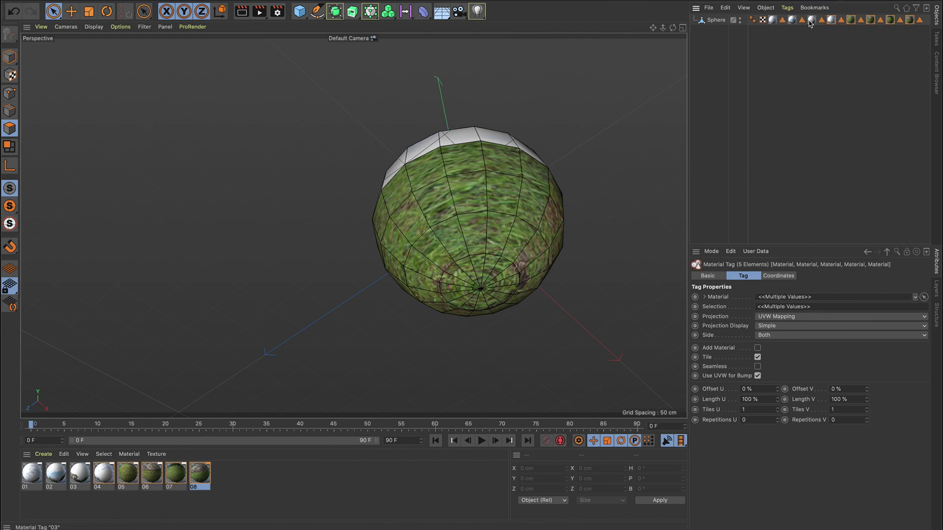
{"action": "left_click", "coordinate": [811, 21], "text": "shift"}
{"action": "left_click", "coordinate": [791, 21], "text": "ctrl"}
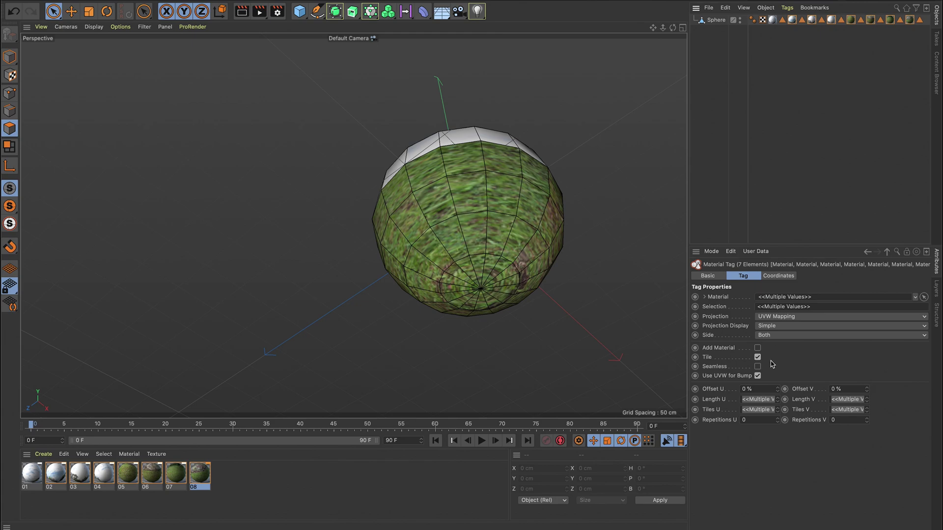
{"action": "left_click", "coordinate": [792, 20], "text": "ctrl"}
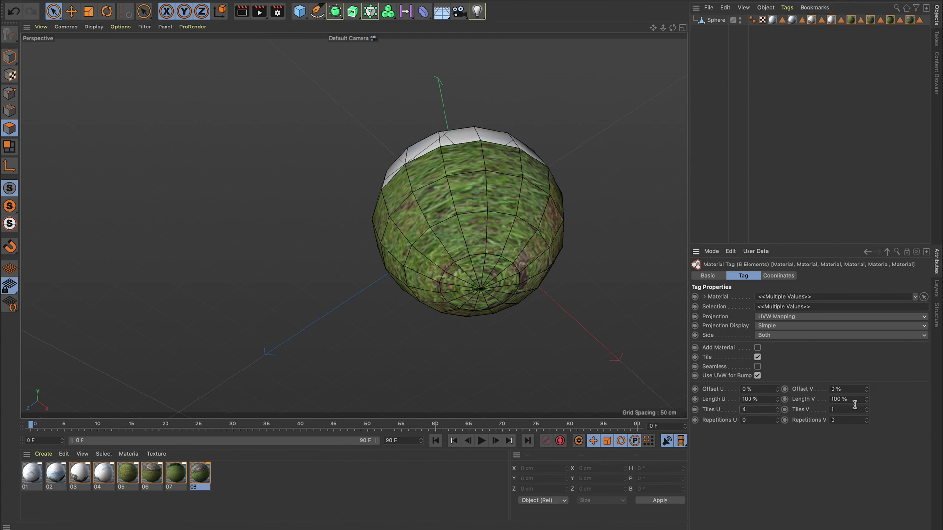
{"action": "type", "text": "2"}
{"action": "key", "text": "Return"}
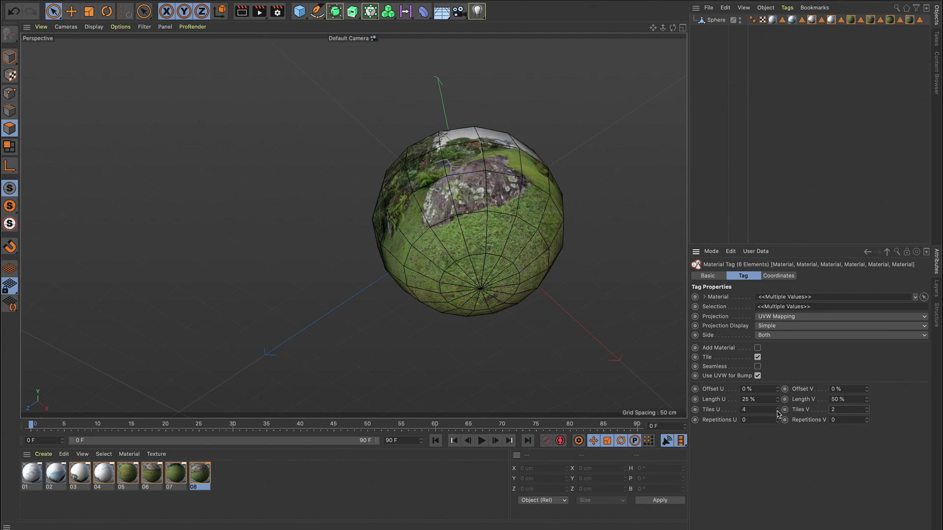
Zoom in close on the garden-panorama sphere, then select the Sphere object
{"action": "left_click", "coordinate": [718, 88]}
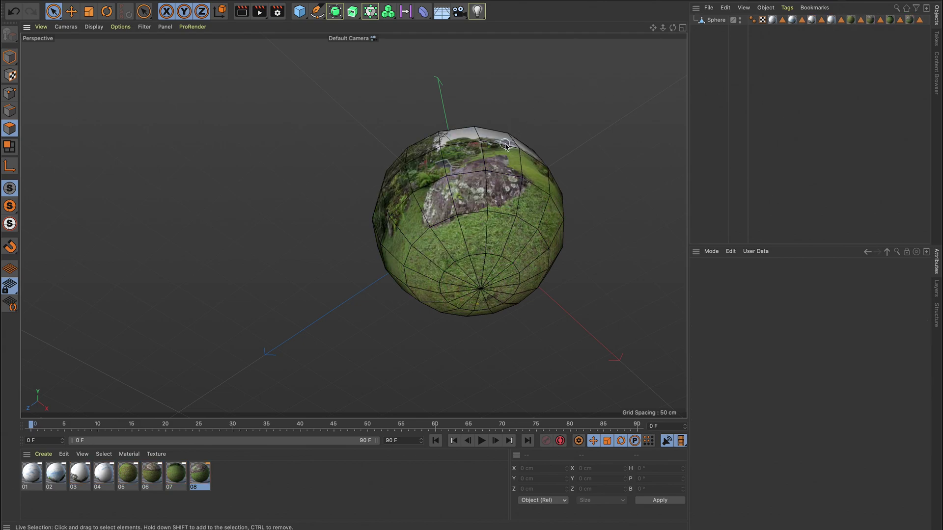
{"action": "left_click_drag", "start_coordinate": [505, 145], "coordinate": [539, 232], "text": "alt"}
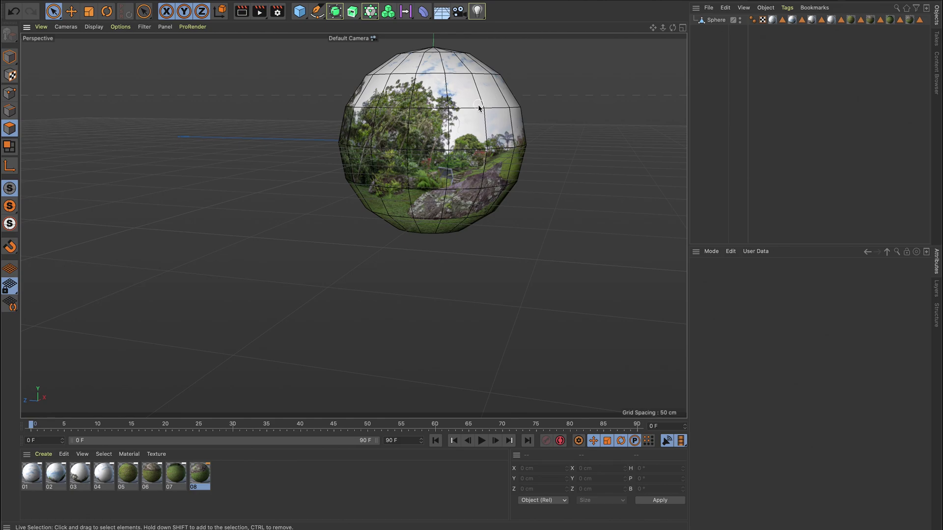
{"action": "right_click_drag", "start_coordinate": [479, 108], "coordinate": [460, 198], "text": "alt"}
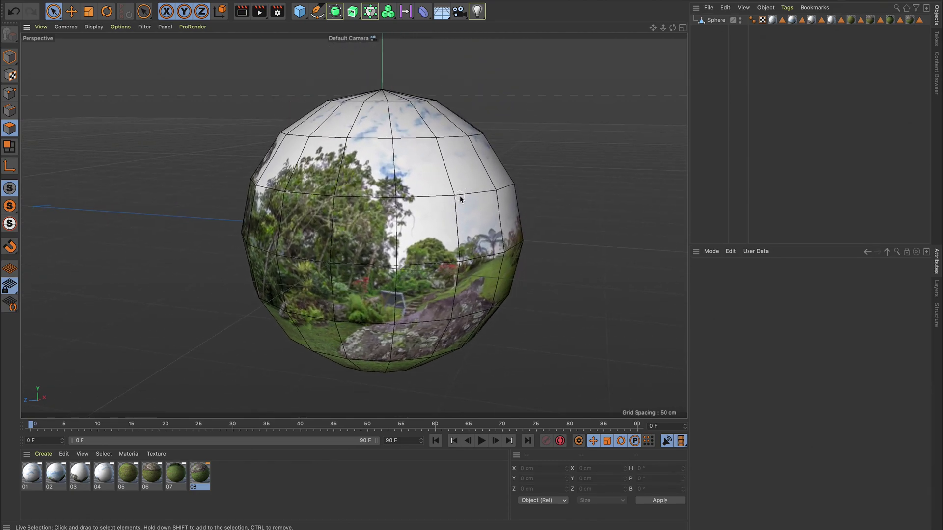
{"action": "left_click_drag", "start_coordinate": [476, 200], "coordinate": [540, 211], "text": "alt"}
{"action": "left_click_drag", "start_coordinate": [313, 255], "coordinate": [246, 261], "text": "alt"}
{"action": "scroll", "coordinate": [347, 255], "scroll_direction": "down", "scroll_amount": 3}
{"action": "mouse_move", "coordinate": [441, 228]}
{"action": "left_mouse_down", "text": "alt"}
{"action": "mouse_move", "coordinate": [332, 228]}
{"action": "mouse_move", "coordinate": [440, 231]}
{"action": "left_mouse_up", "text": "alt"}
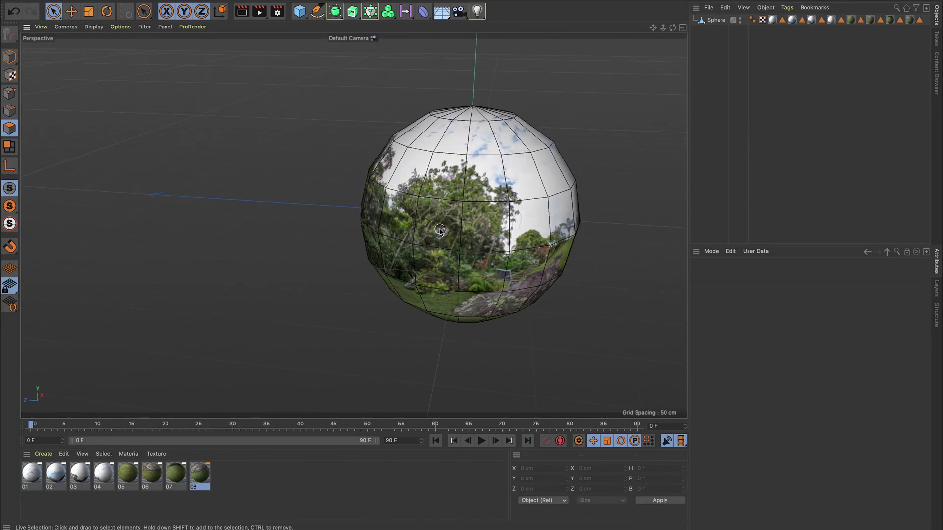
{"action": "scroll", "coordinate": [442, 230], "scroll_direction": "up", "scroll_amount": 2}
{"action": "middle_click_drag", "start_coordinate": [475, 203], "coordinate": [383, 202], "text": "alt"}
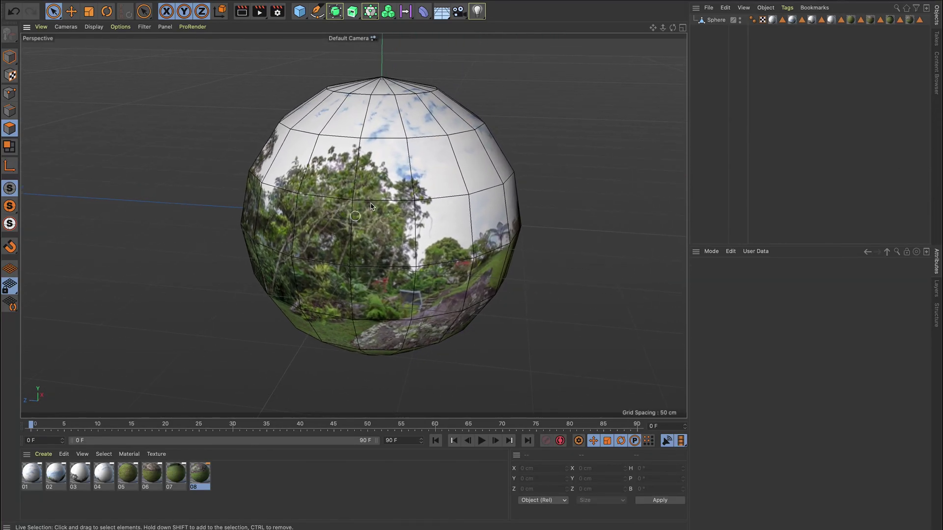
{"action": "left_click", "coordinate": [720, 21]}
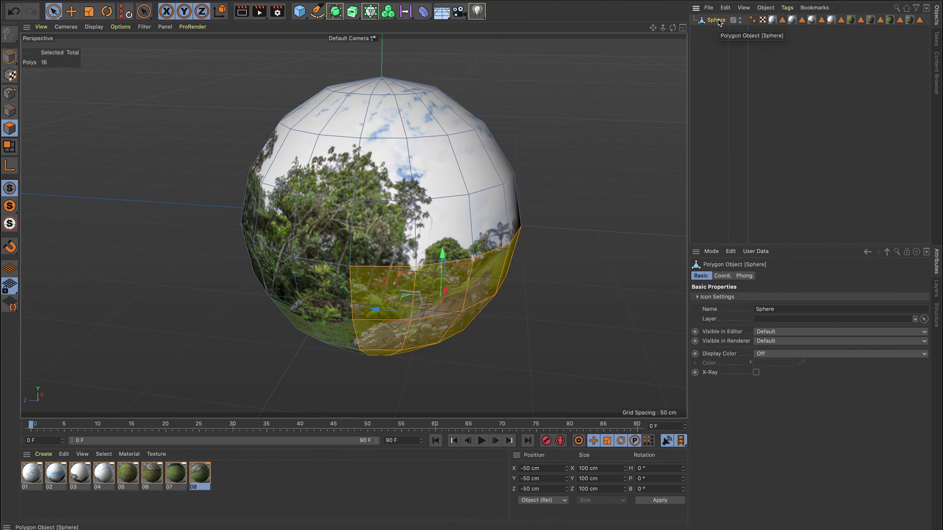
Add a Subdivision Surface generator and nest the Sphere under it
{"action": "left_click", "coordinate": [720, 58]}
{"action": "left_click", "coordinate": [720, 21]}
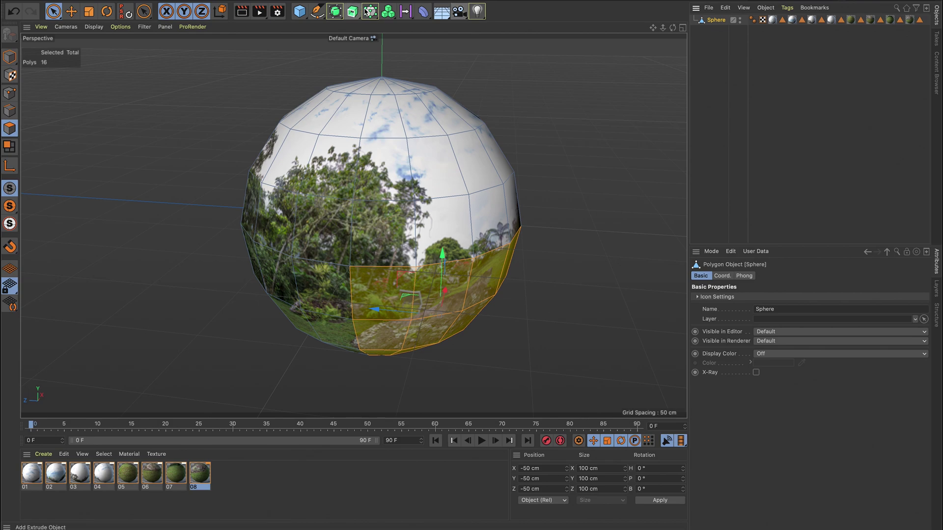
{"action": "left_click", "coordinate": [335, 11]}
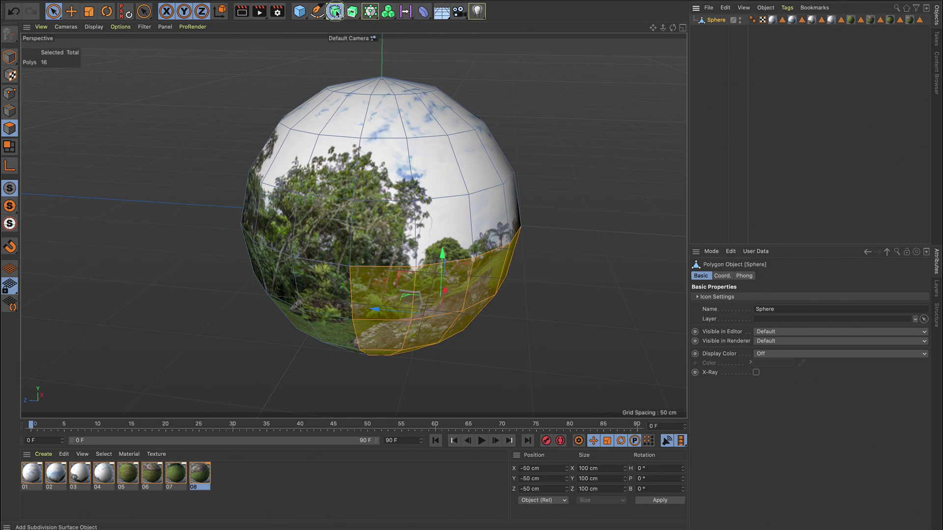
{"action": "left_click", "coordinate": [375, 25]}
{"action": "left_click_drag", "start_coordinate": [720, 34], "coordinate": [730, 21]}
{"action": "left_click", "coordinate": [727, 68]}
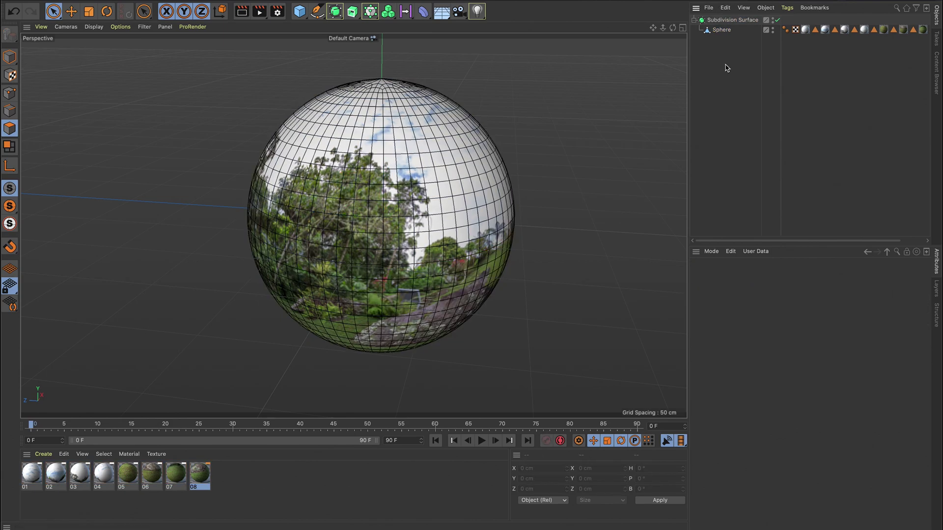
{"action": "left_click", "coordinate": [746, 24]}
{"action": "left_click", "coordinate": [724, 32]}
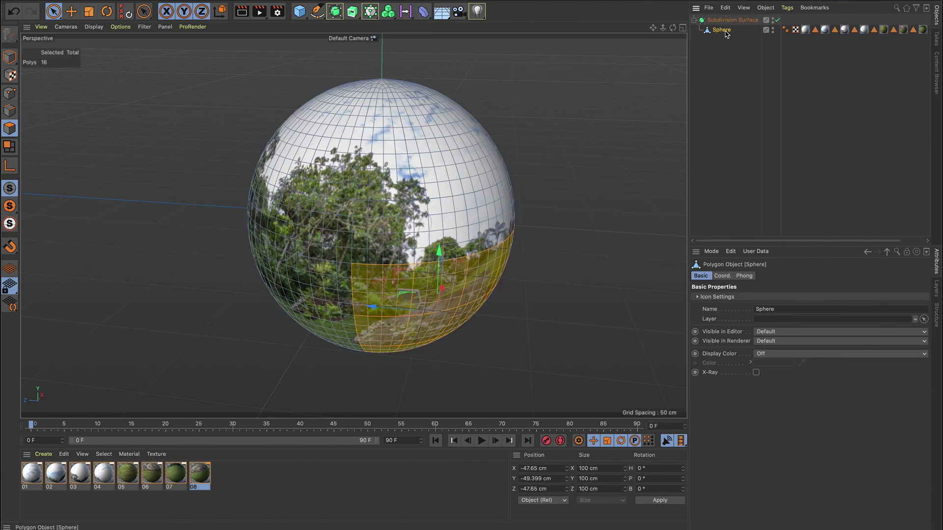
Toggle the Subdivision Surface off and on to compare, then make it editable with C
{"action": "left_click", "coordinate": [777, 20]}
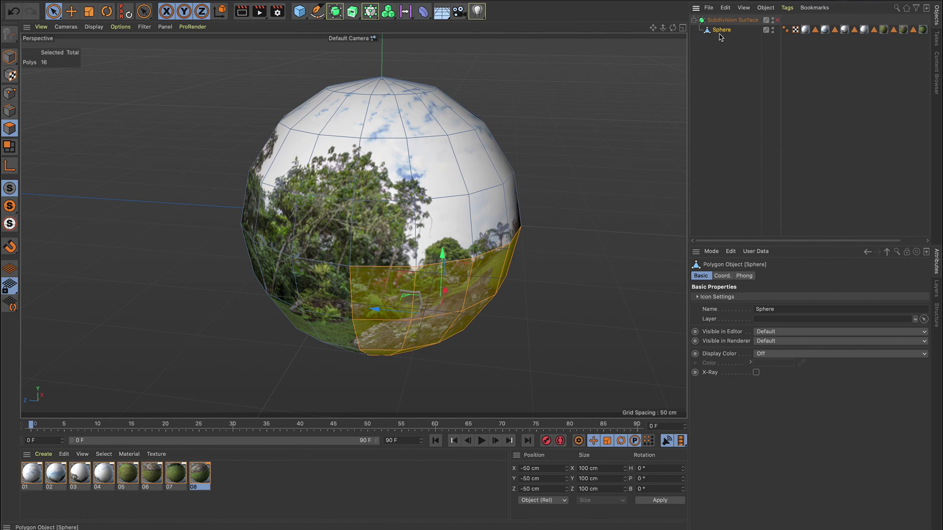
{"action": "left_click", "coordinate": [712, 89]}
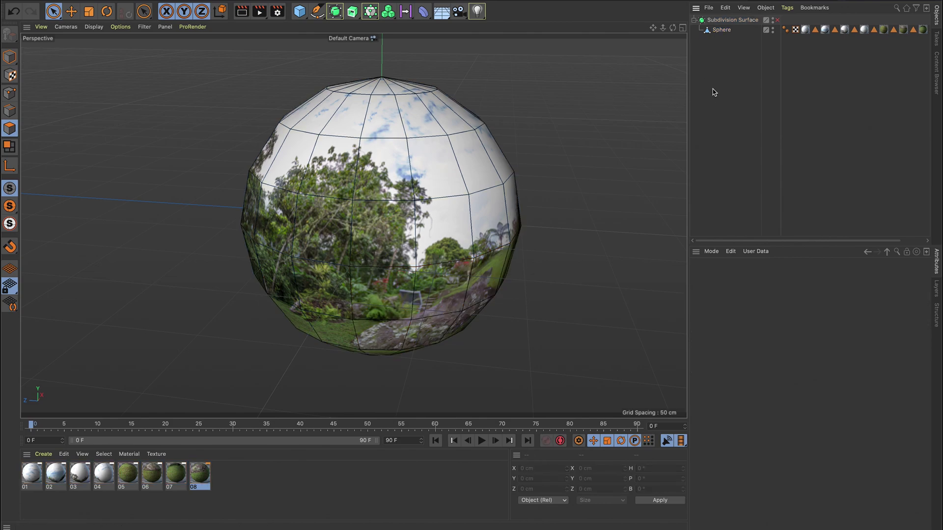
{"action": "left_click", "coordinate": [777, 21]}
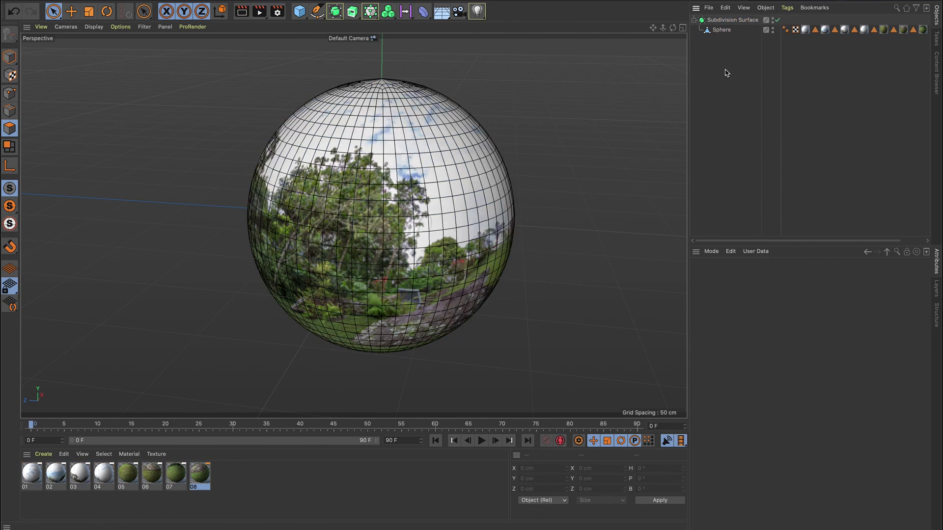
{"action": "left_click", "coordinate": [721, 29]}
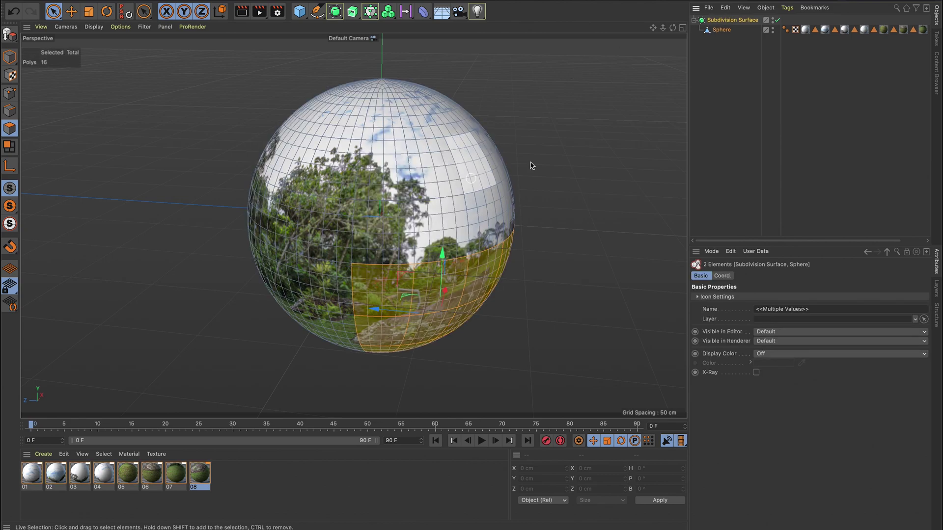
{"action": "left_click", "coordinate": [791, 54]}
{"action": "left_click", "coordinate": [735, 21]}
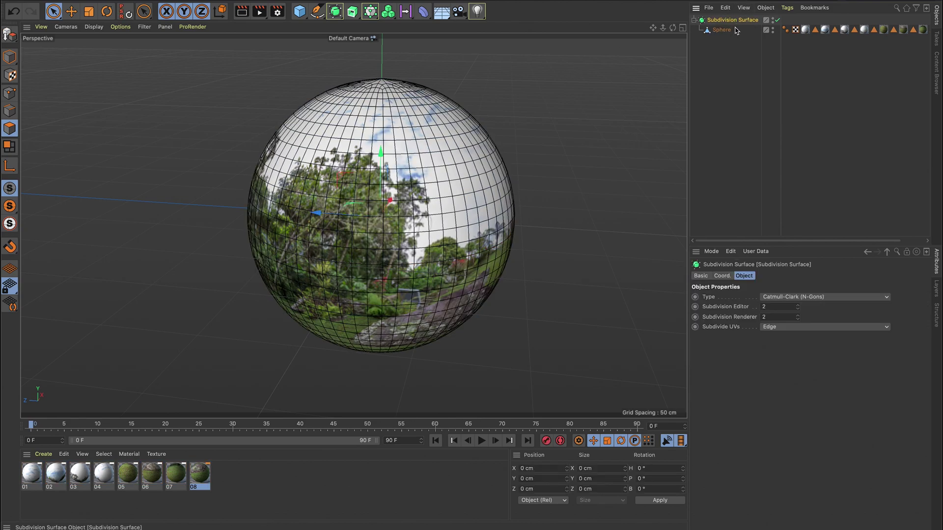
{"action": "key", "text": "c"}
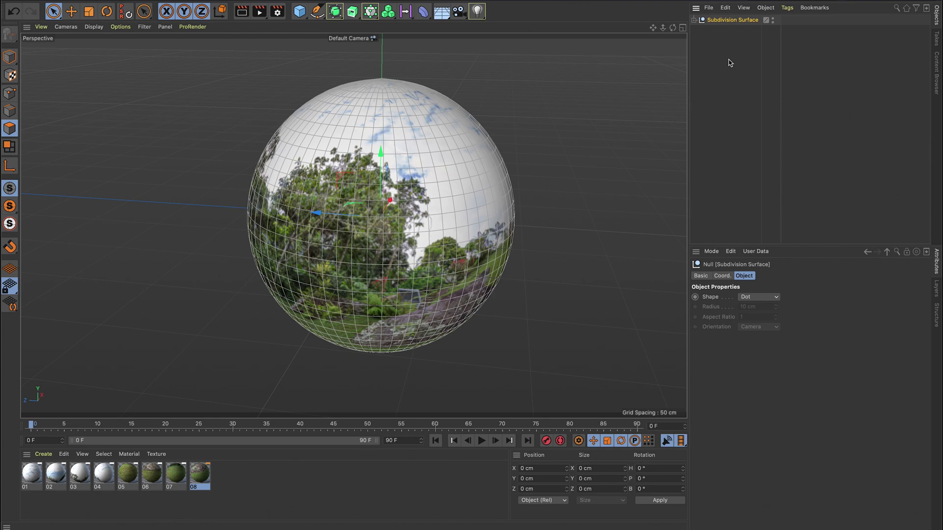
{"action": "left_click", "coordinate": [694, 20]}
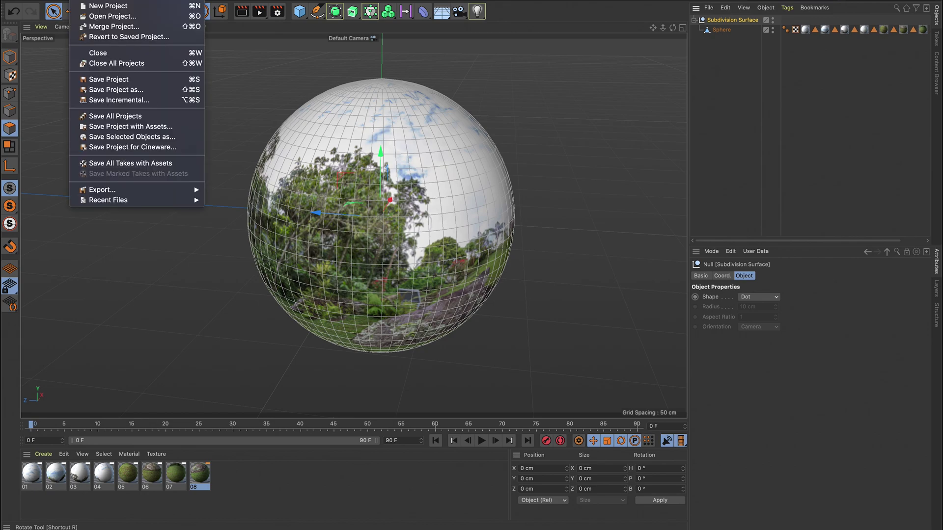
Export the scene as FBX to Panorama.fbx, replacing the existing file
{"action": "mouse_move", "coordinate": [185, 190]}
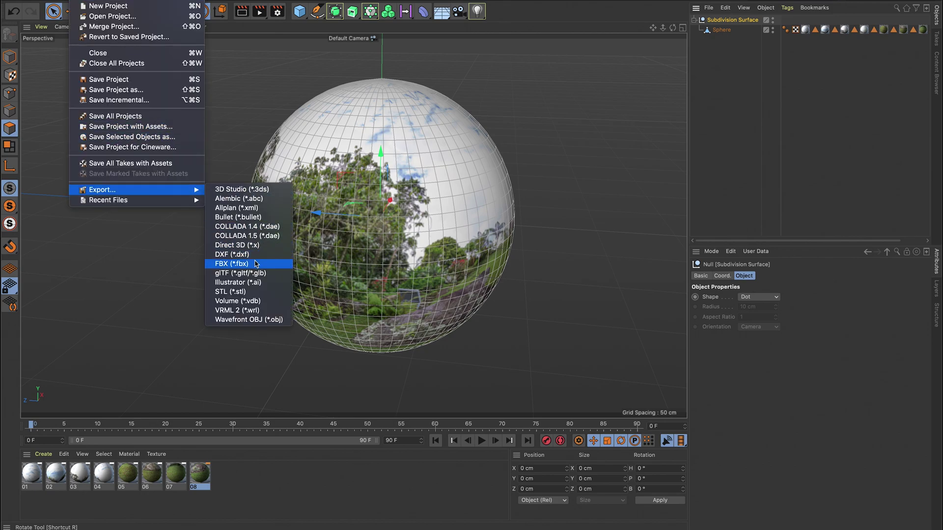
{"action": "left_click", "coordinate": [256, 263]}
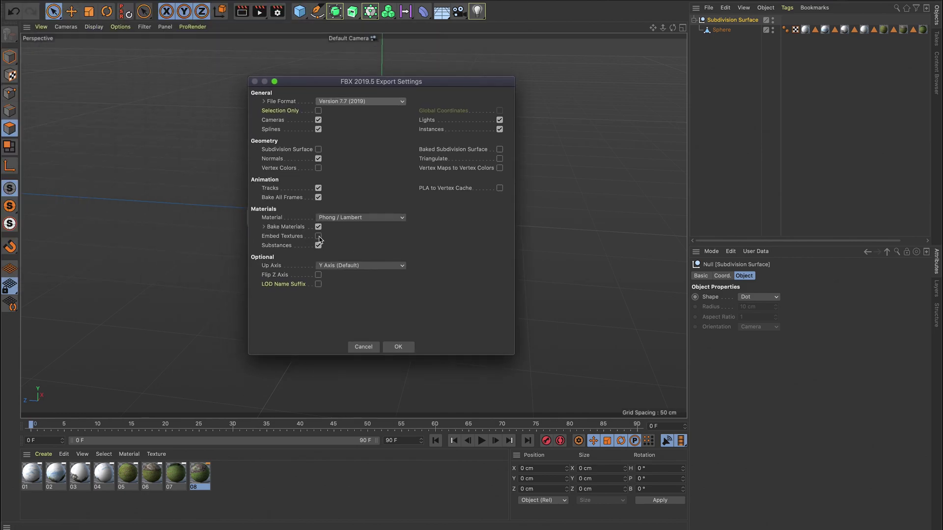
{"action": "left_click", "coordinate": [399, 347]}
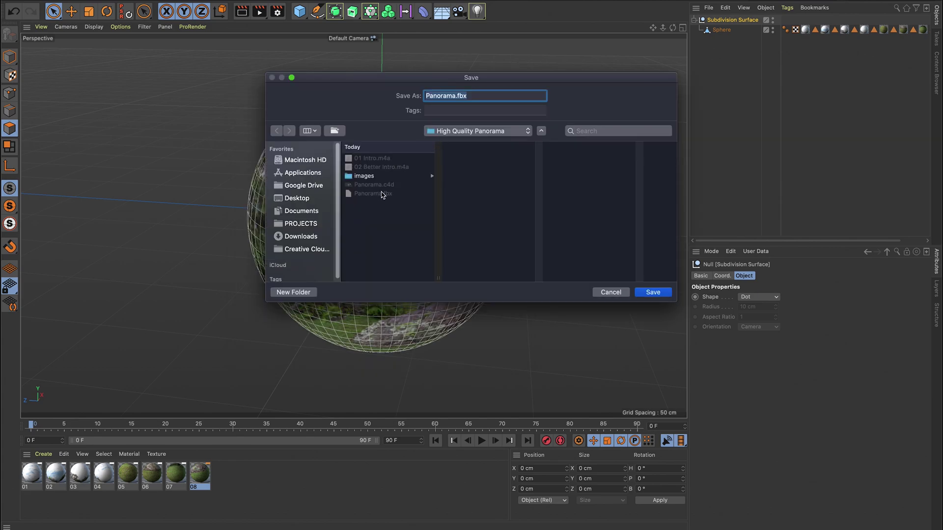
{"action": "left_click", "coordinate": [655, 294]}
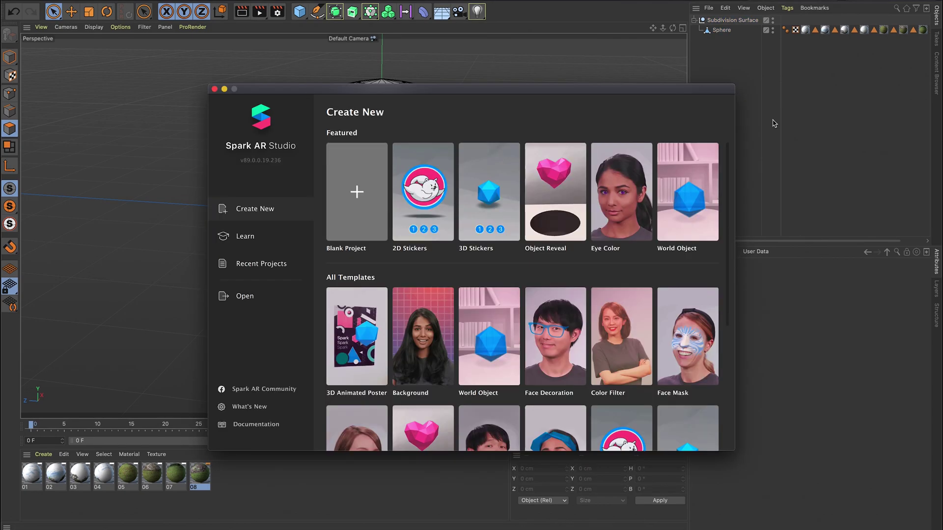
Open a blank project in a maximised window, enlarge the simulator, and import Panorama.fbx
{"action": "left_click", "coordinate": [359, 185]}
{"action": "double_click", "coordinate": [387, 75]}
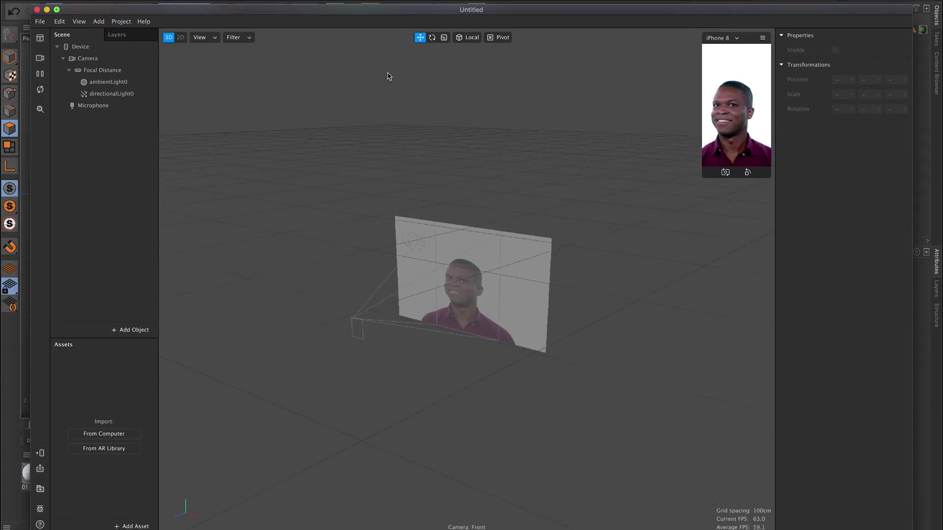
{"action": "left_click_drag", "start_coordinate": [733, 163], "coordinate": [633, 338]}
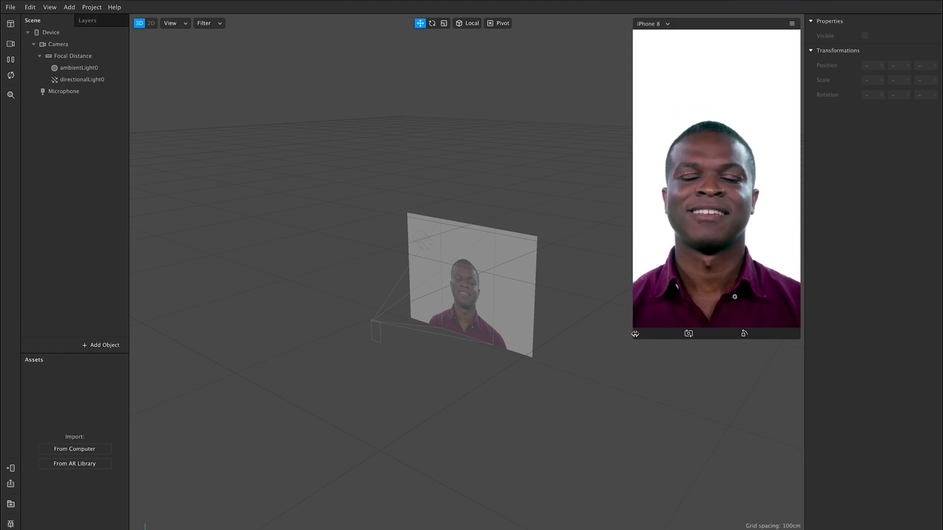
{"action": "left_click", "coordinate": [80, 449]}
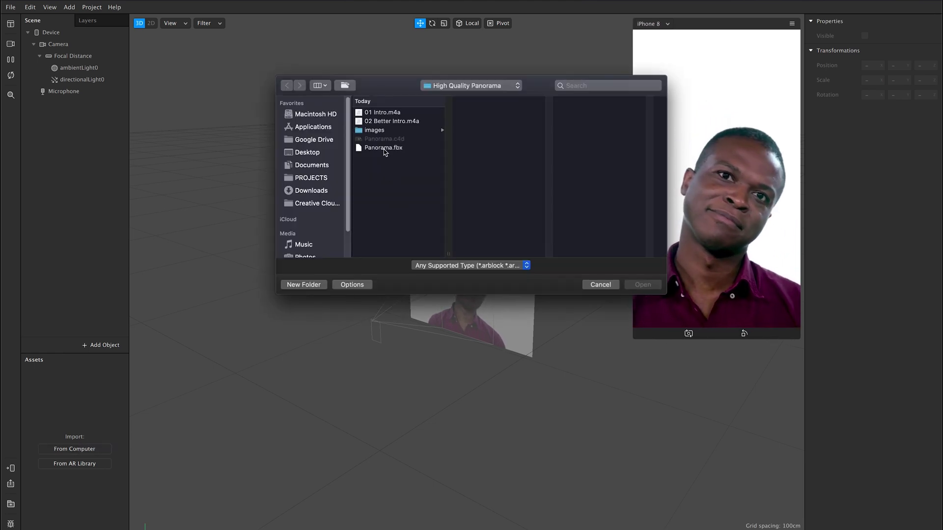
{"action": "left_click", "coordinate": [383, 147]}
{"action": "left_click", "coordinate": [647, 286]}
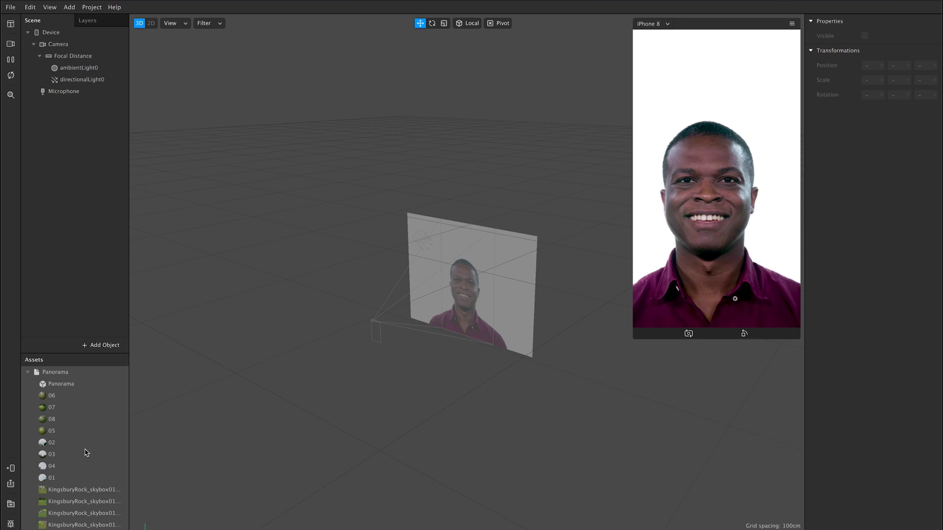
Select all eight KingsburyRock textures, enable No compression, and set U and V tiling to Repeat
{"action": "scroll", "coordinate": [86, 451], "scroll_direction": "down", "scroll_amount": 2}
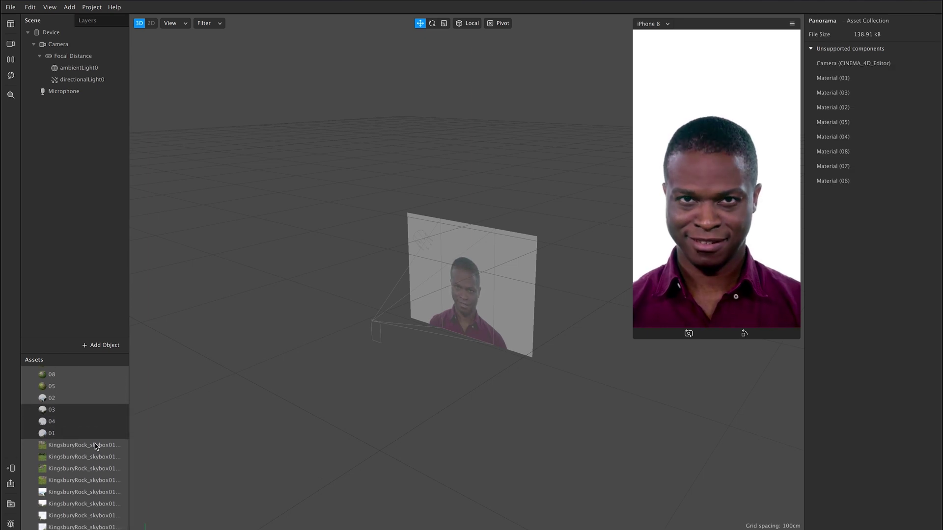
{"action": "left_click", "coordinate": [95, 446]}
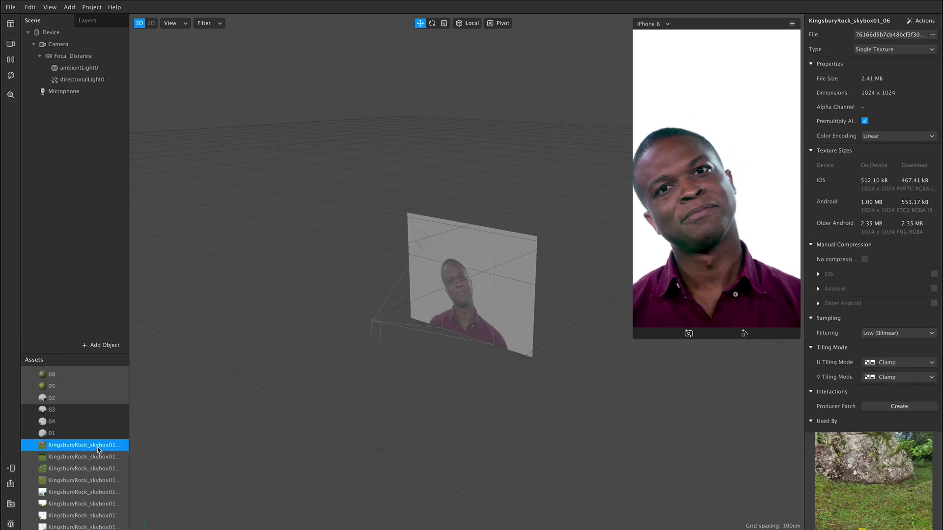
{"action": "left_click", "coordinate": [83, 458]}
{"action": "left_click", "coordinate": [85, 445]}
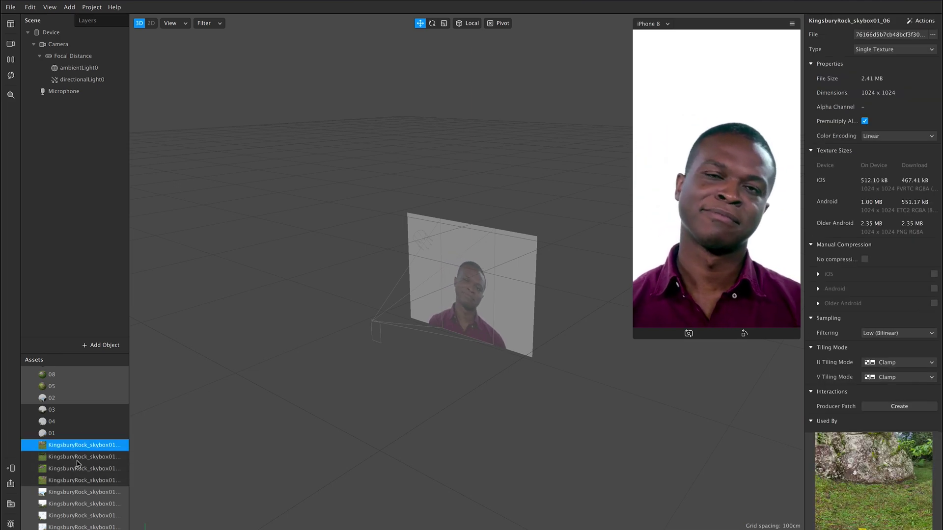
{"action": "left_click", "coordinate": [64, 527], "text": "shift"}
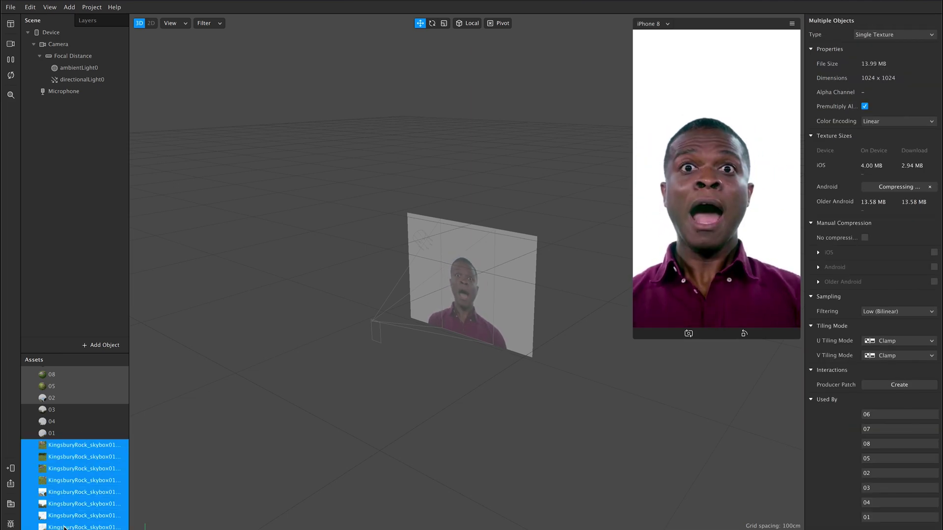
{"action": "left_click", "coordinate": [865, 245]}
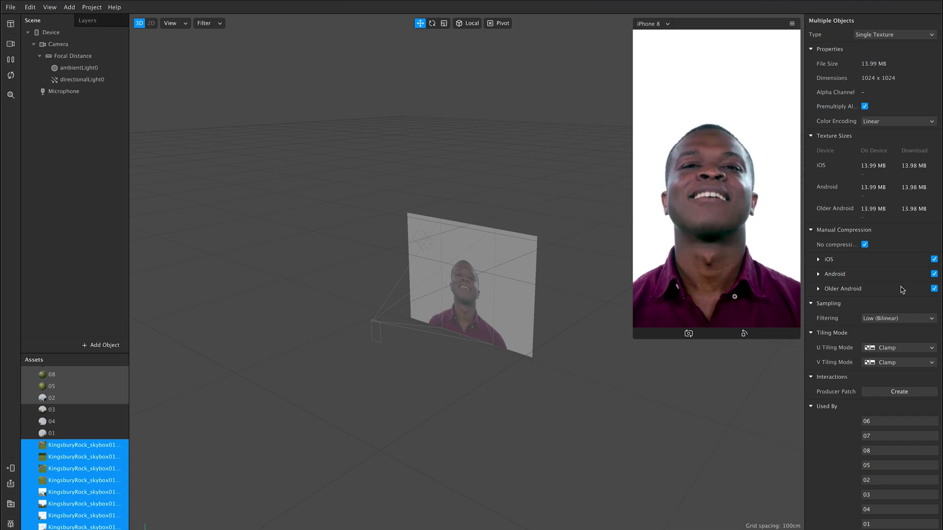
{"action": "left_click", "coordinate": [887, 348]}
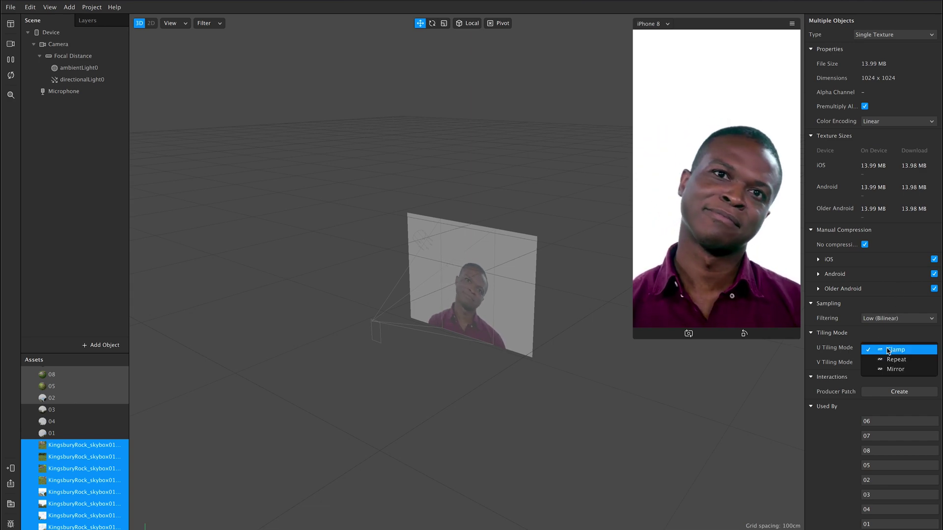
{"action": "left_click", "coordinate": [893, 361]}
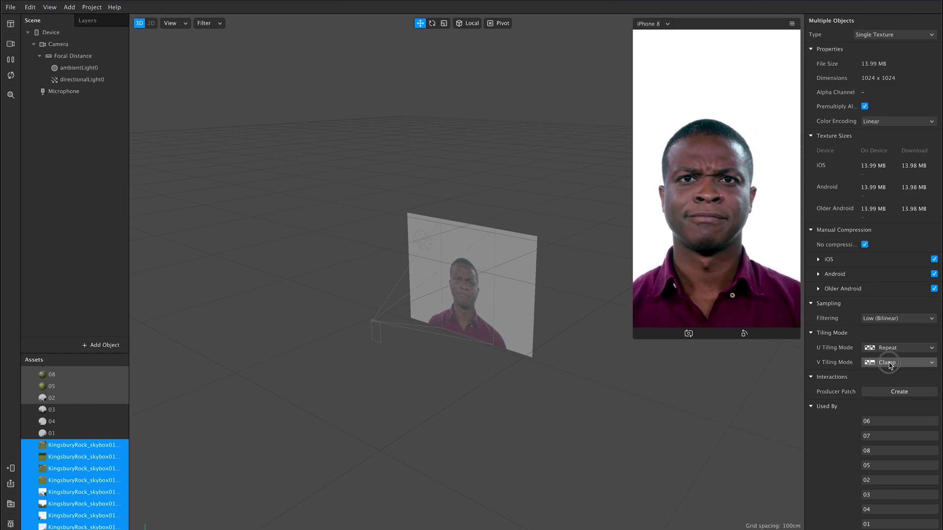
{"action": "left_click", "coordinate": [892, 363]}
{"action": "left_click", "coordinate": [892, 375]}
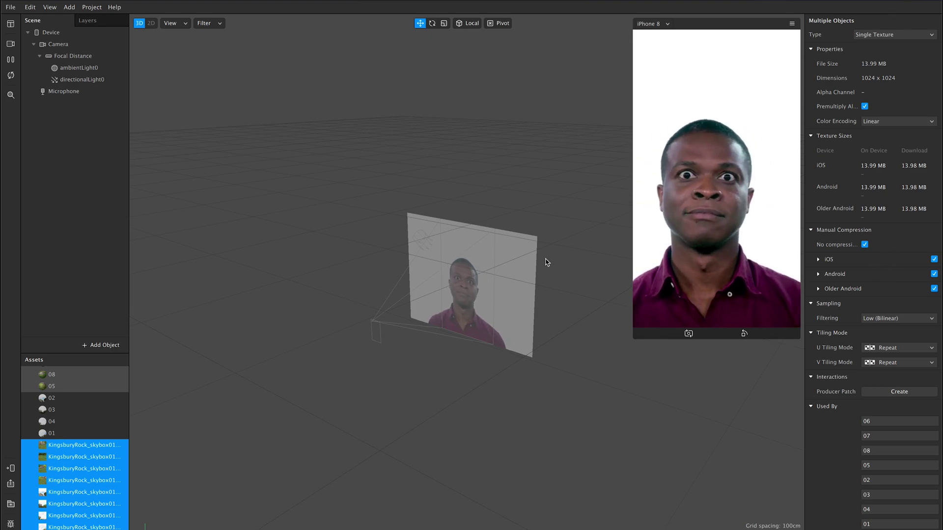
Give all eight sphere materials 4 × 2 tiling and double-sided rendering, then drag Panorama toward the scene
{"action": "left_click", "coordinate": [70, 433]}
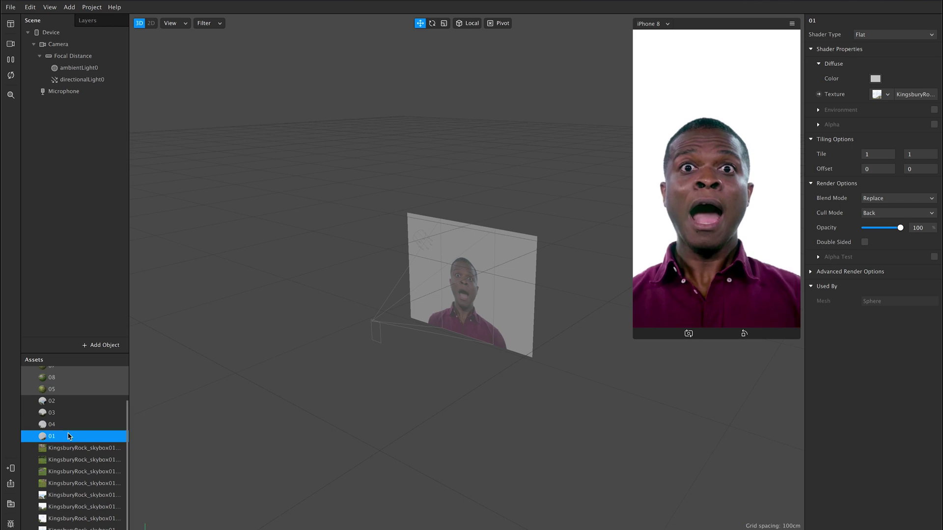
{"action": "scroll", "coordinate": [69, 435], "scroll_direction": "up", "scroll_amount": 2}
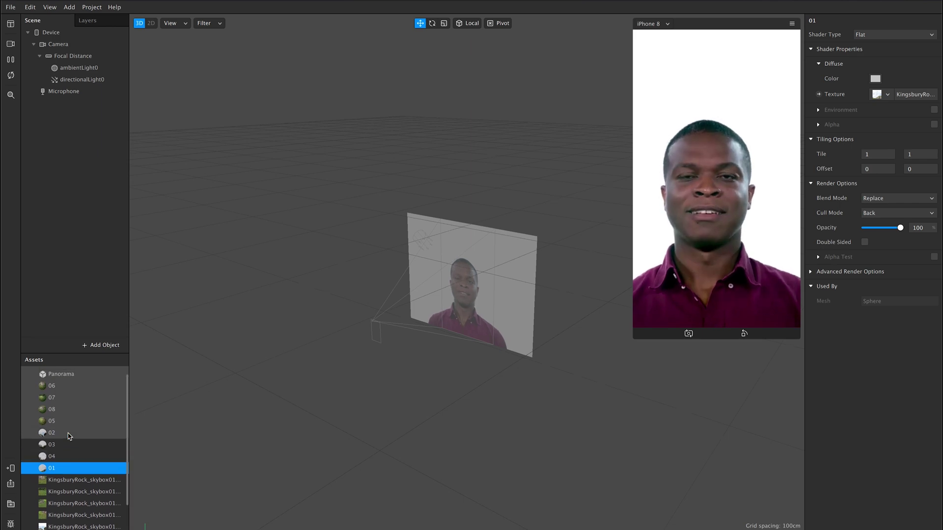
{"action": "left_click", "coordinate": [55, 388], "text": "shift"}
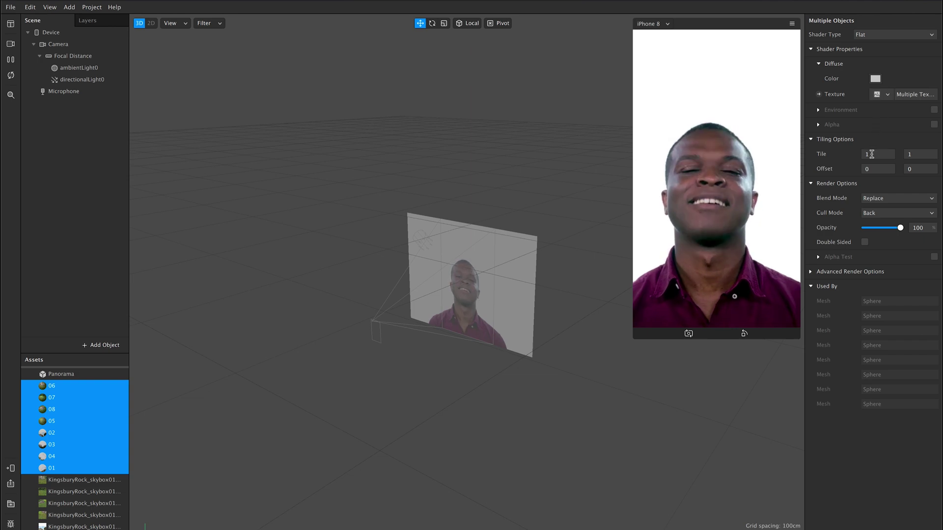
{"action": "left_click_drag", "start_coordinate": [874, 154], "coordinate": [862, 155]}
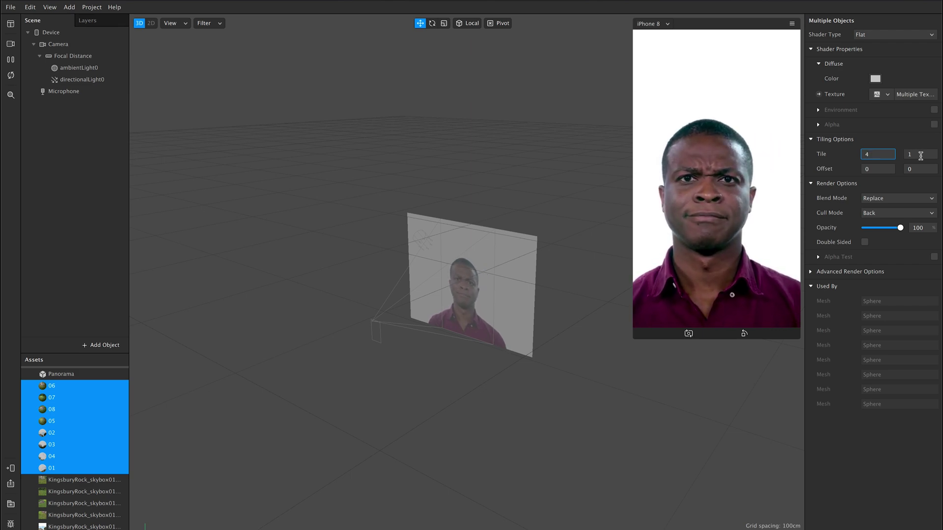
{"action": "left_click_drag", "start_coordinate": [921, 156], "coordinate": [908, 155]}
{"action": "type", "text": "2"}
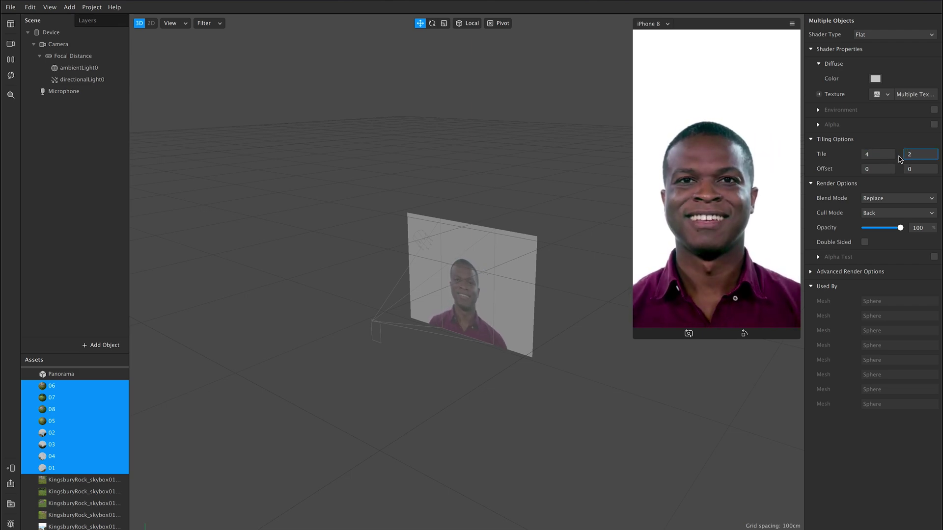
{"action": "key", "text": "Return"}
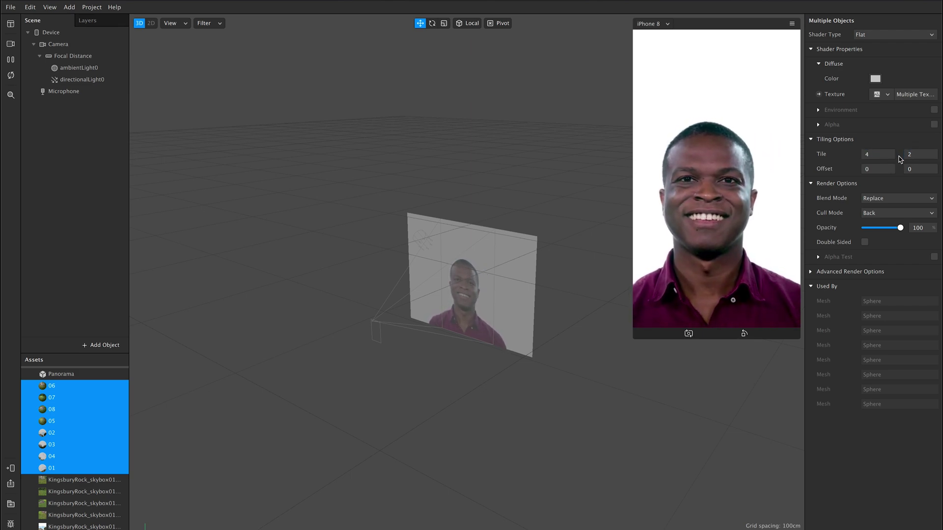
{"action": "left_click", "coordinate": [864, 243]}
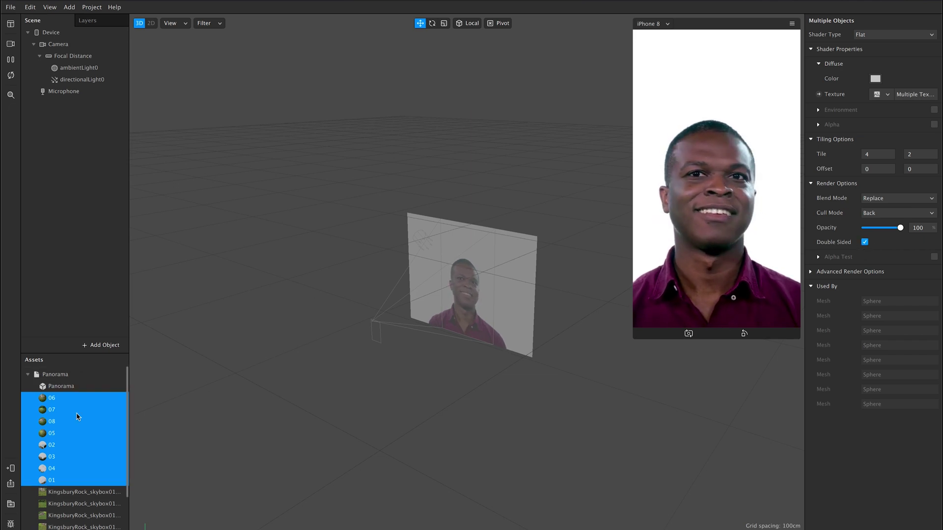
{"action": "left_click_drag", "start_coordinate": [59, 374], "coordinate": [82, 167]}
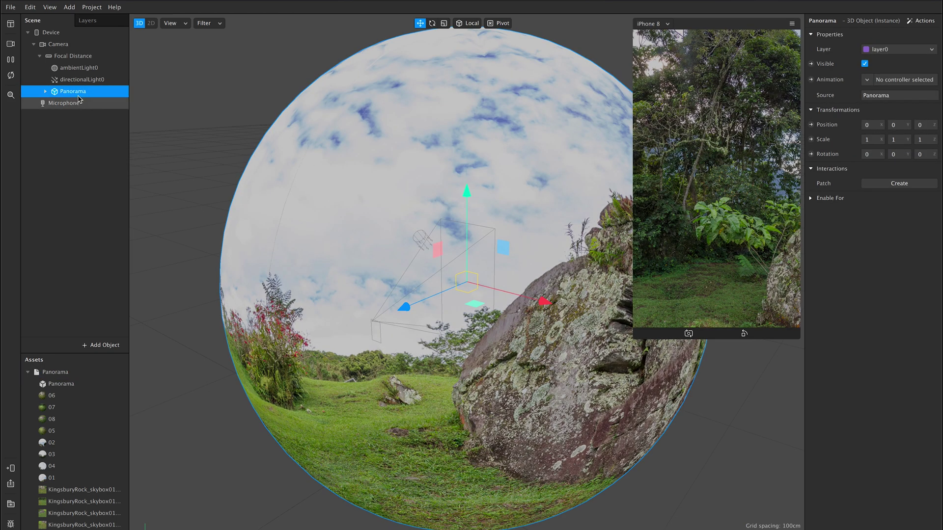
Mirror Panorama with an X scale of -1 and move it directly under Device
{"action": "left_click", "coordinate": [874, 140]}
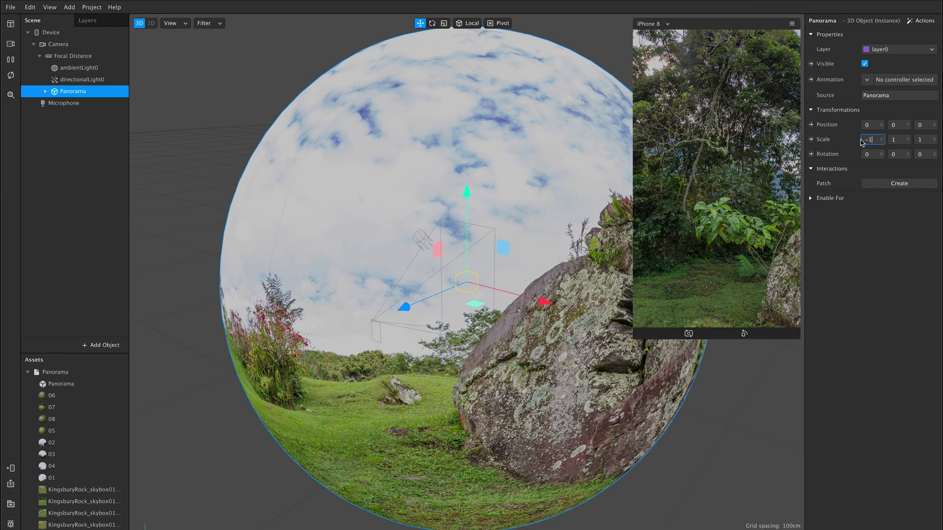
{"action": "key", "text": "Return"}
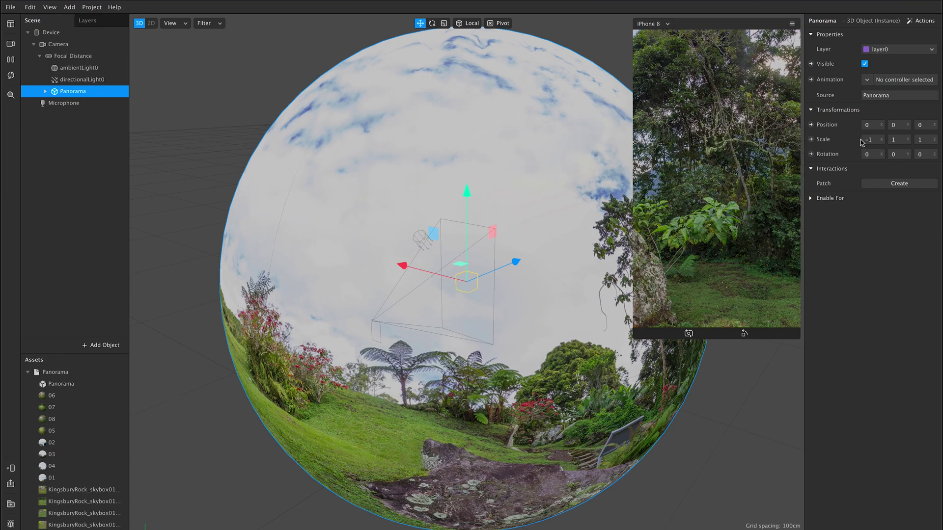
{"action": "left_click_drag", "start_coordinate": [634, 339], "coordinate": [571, 448]}
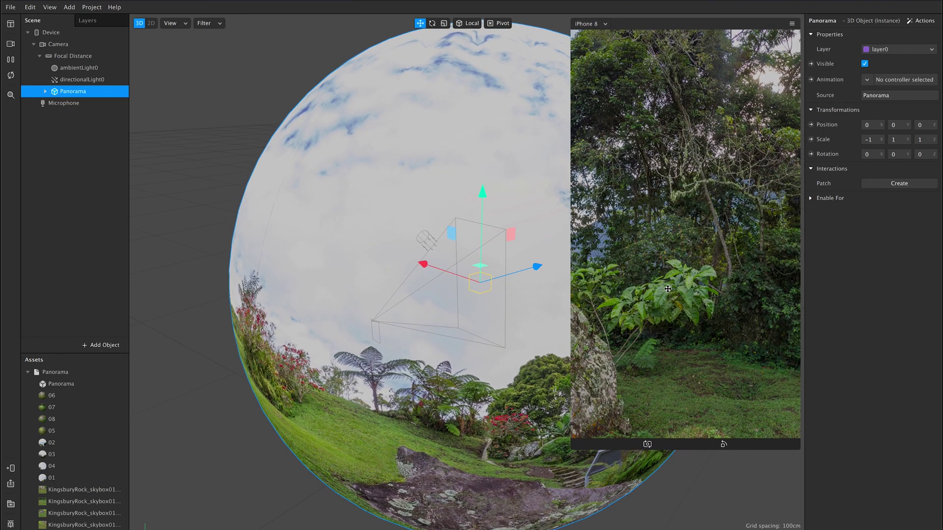
{"action": "left_click_drag", "start_coordinate": [74, 91], "coordinate": [69, 152]}
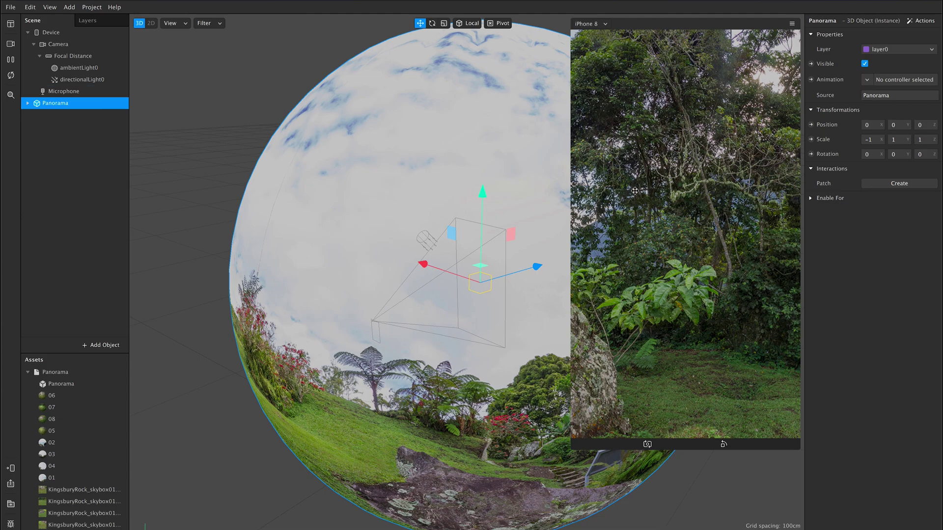
Look around the panorama in the preview toward the rock, grassy slope and sky
{"action": "left_click_drag", "start_coordinate": [728, 255], "coordinate": [635, 311]}
{"action": "left_click_drag", "start_coordinate": [713, 301], "coordinate": [627, 299]}
{"action": "left_click_drag", "start_coordinate": [713, 278], "coordinate": [620, 290]}
{"action": "left_click_drag", "start_coordinate": [700, 255], "coordinate": [699, 232]}
Add person segmentation to the Camera
{"action": "left_click", "coordinate": [70, 162]}
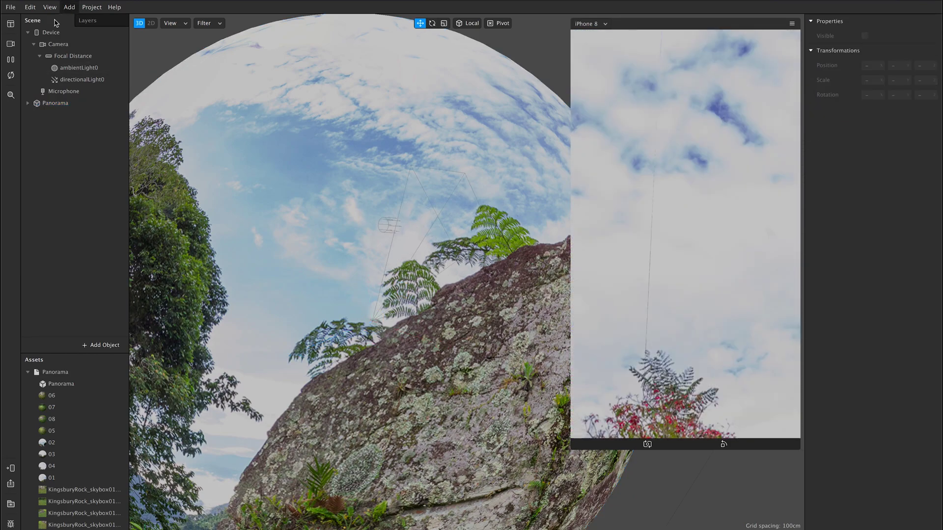
{"action": "left_click", "coordinate": [63, 46]}
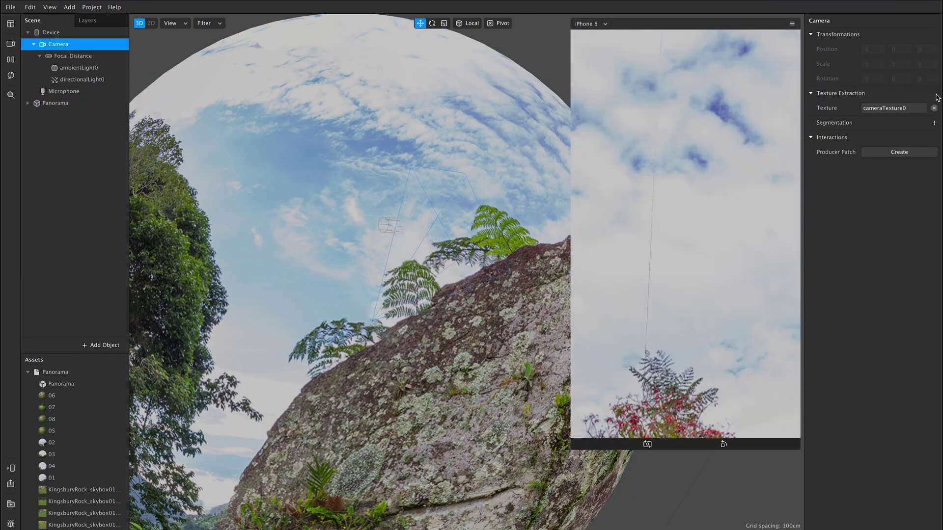
{"action": "left_click", "coordinate": [934, 122]}
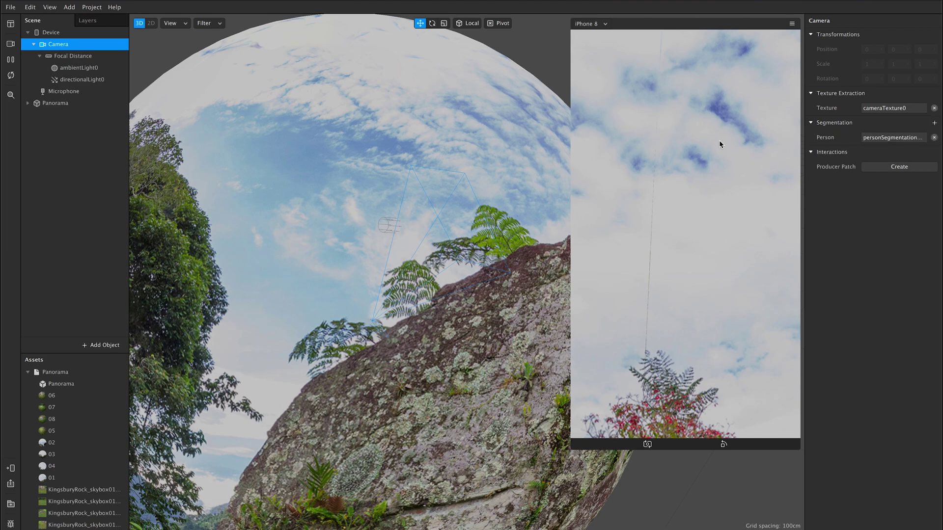
Insert a rectangle and size it to fill the screen width and height, 375 × 667
{"action": "left_click", "coordinate": [101, 345]}
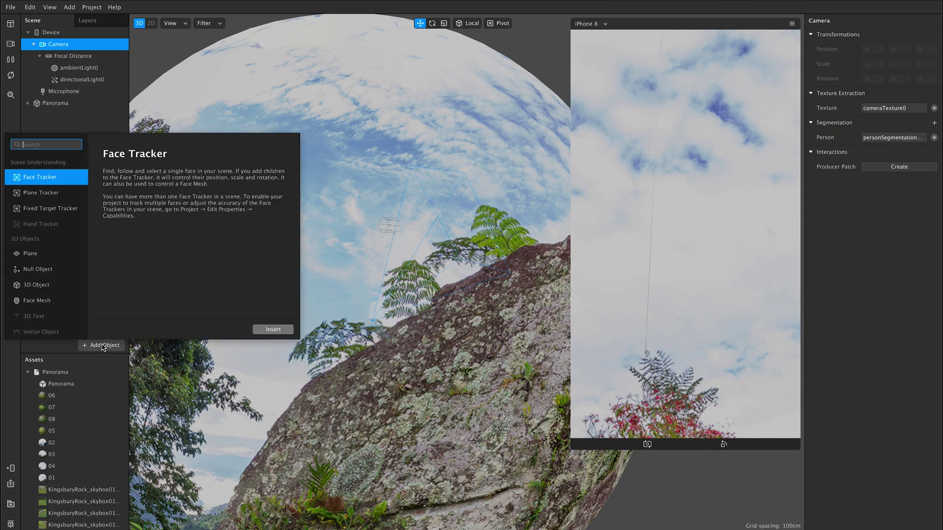
{"action": "scroll", "coordinate": [57, 268], "scroll_direction": "down", "scroll_amount": 2}
{"action": "scroll", "coordinate": [57, 267], "scroll_direction": "down", "scroll_amount": 3}
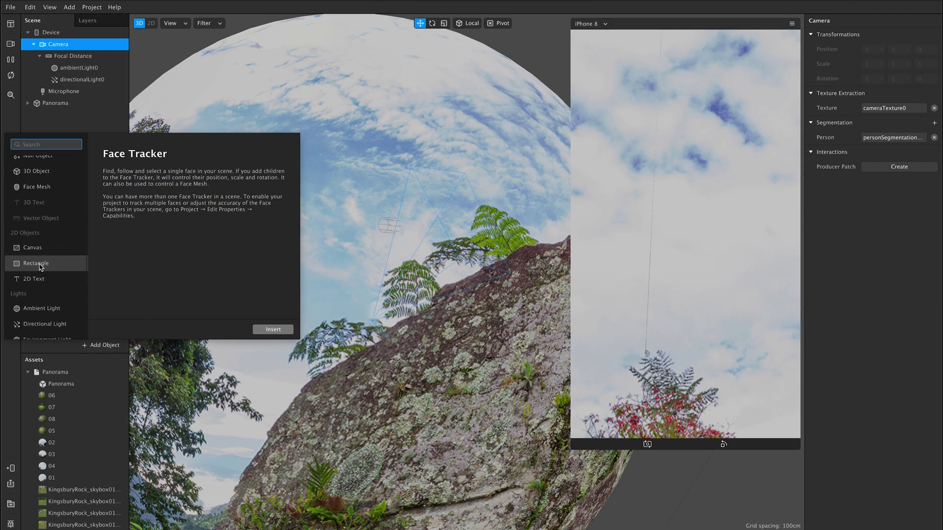
{"action": "left_click", "coordinate": [54, 263]}
{"action": "left_click", "coordinate": [276, 330]}
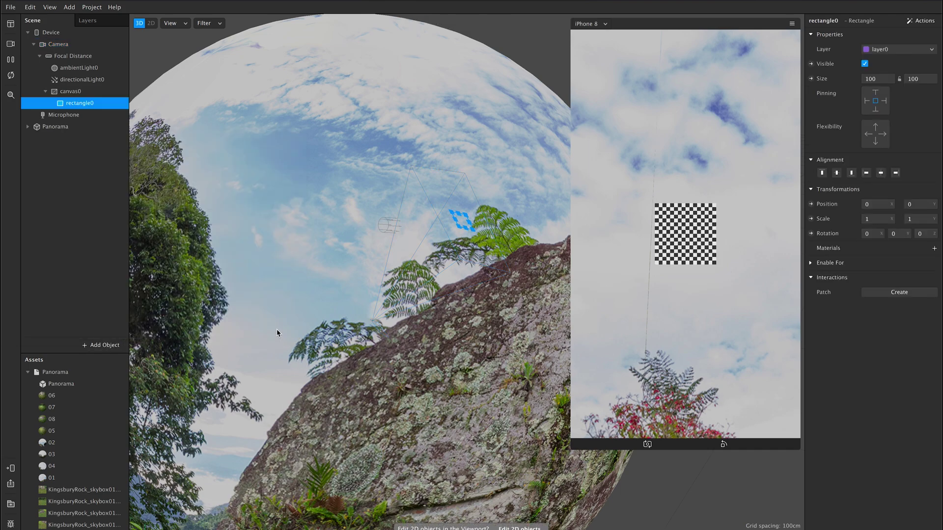
{"action": "left_click", "coordinate": [880, 79]}
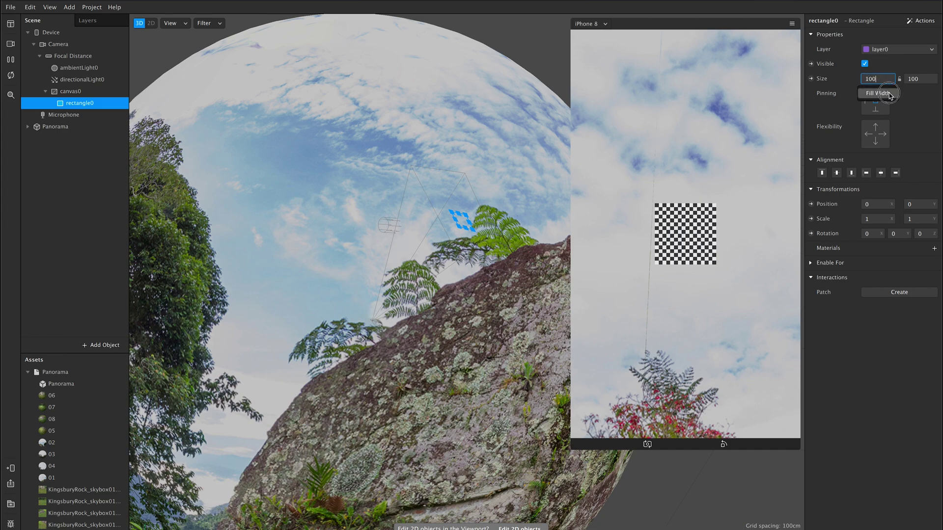
{"action": "left_click", "coordinate": [888, 94]}
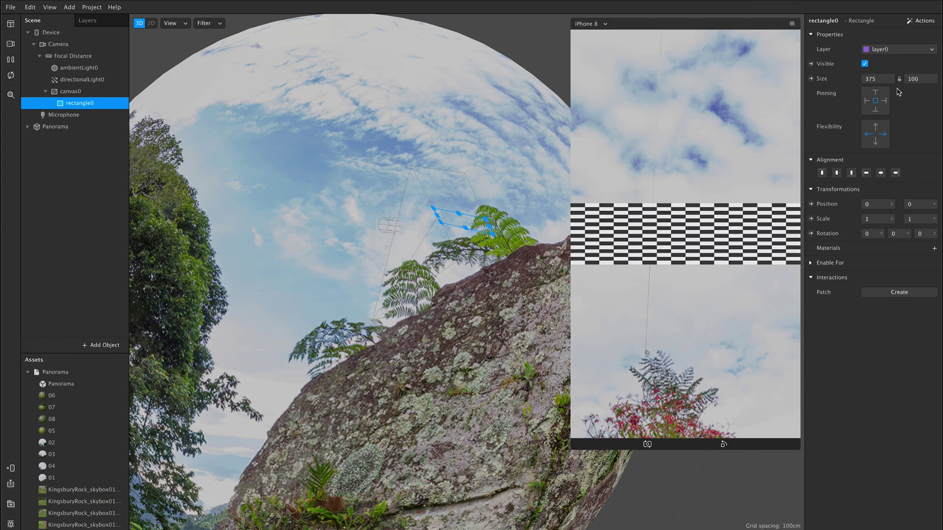
{"action": "left_click", "coordinate": [925, 78]}
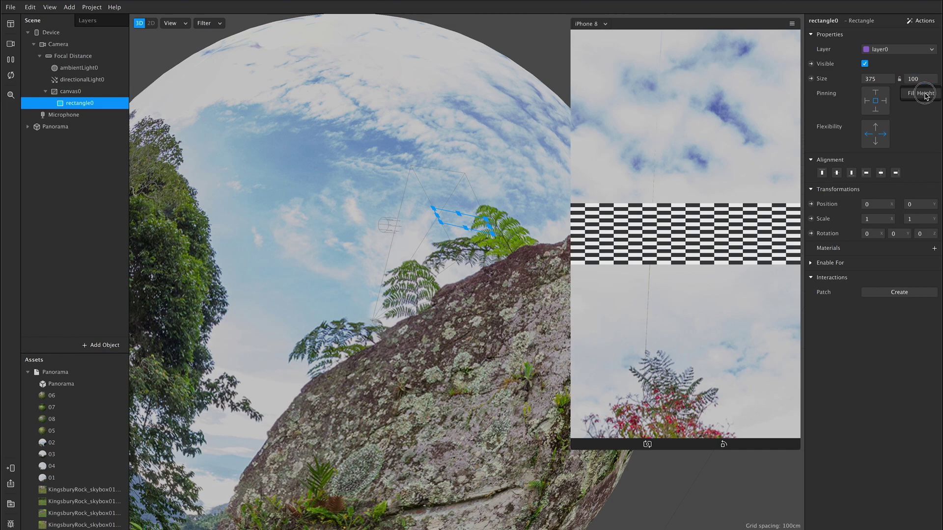
{"action": "left_click", "coordinate": [923, 94]}
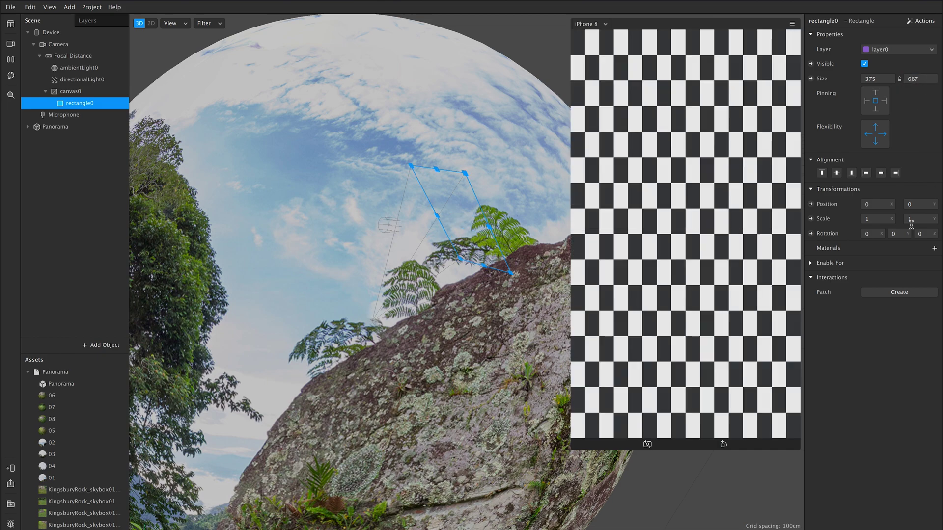
Create a new material for rectangle0 and rename material0 to Person
{"action": "left_click", "coordinate": [935, 249]}
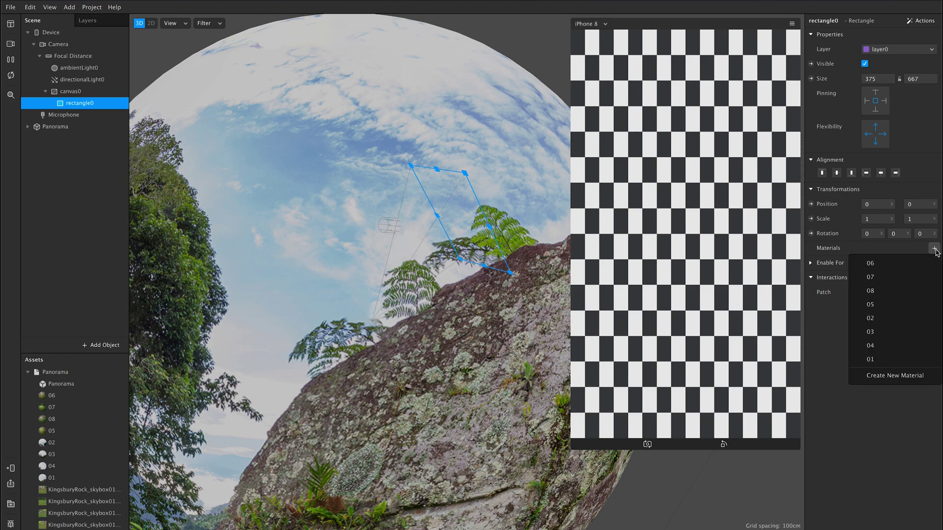
{"action": "left_click", "coordinate": [893, 376]}
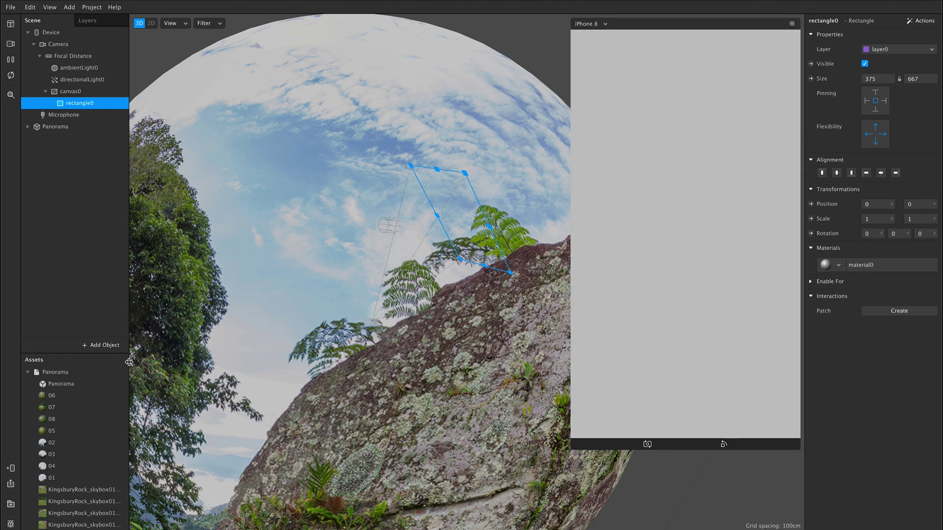
{"action": "scroll", "coordinate": [56, 475], "scroll_direction": "down", "scroll_amount": 5}
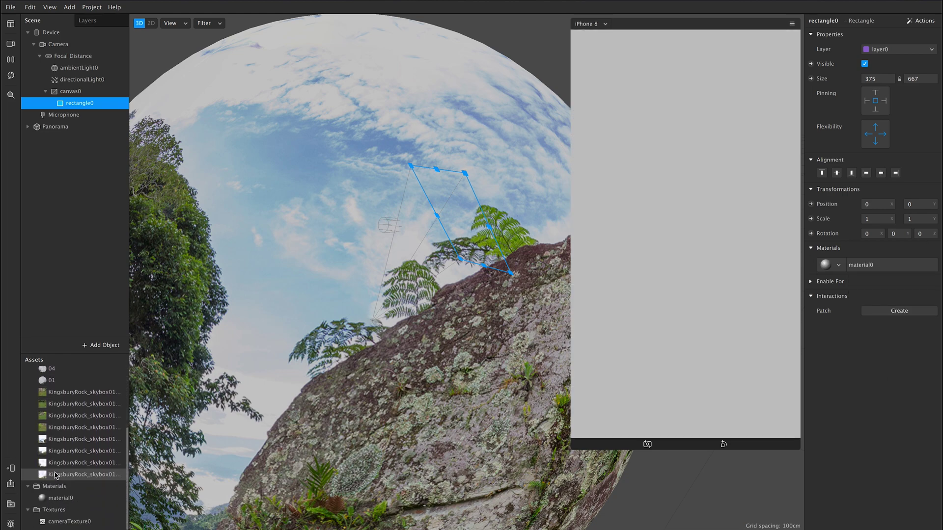
{"action": "scroll", "coordinate": [55, 475], "scroll_direction": "down", "scroll_amount": 1}
{"action": "double_click", "coordinate": [66, 493]}
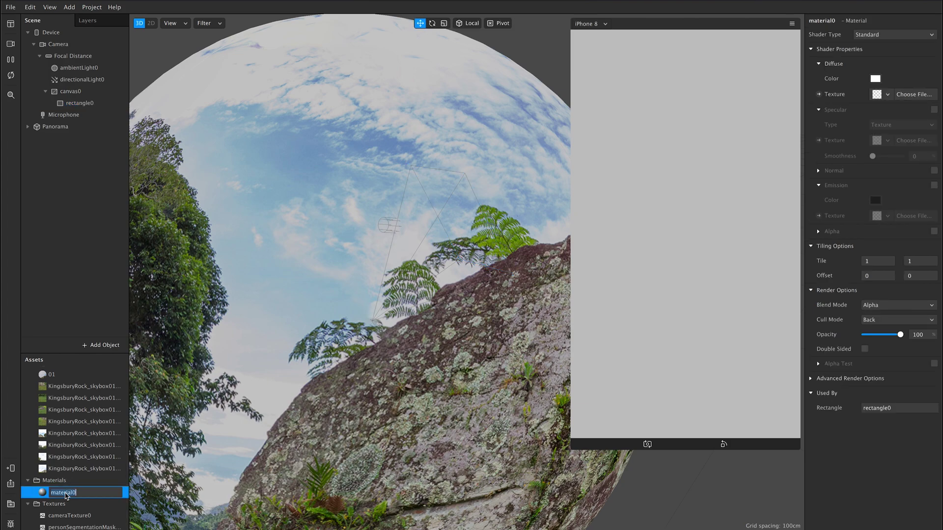
{"action": "type", "text": "Person"}
{"action": "key", "text": "Return"}
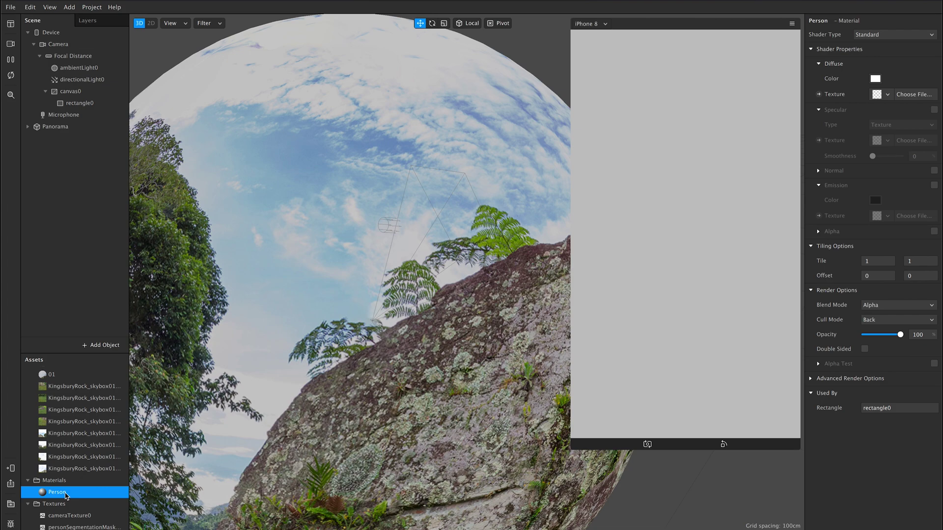
Use the camera texture as the Person material's diffuse and the person segmentation mask as its alpha
{"action": "left_click", "coordinate": [888, 95]}
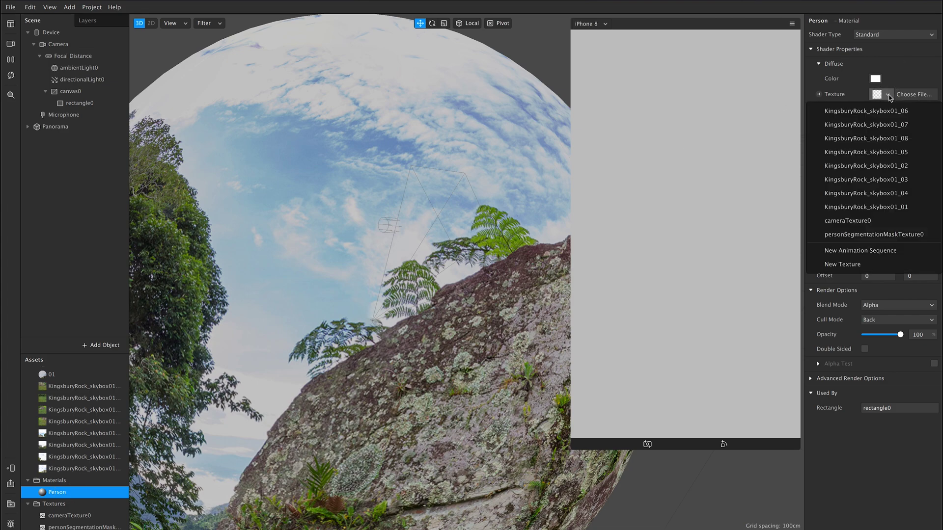
{"action": "left_click", "coordinate": [858, 221]}
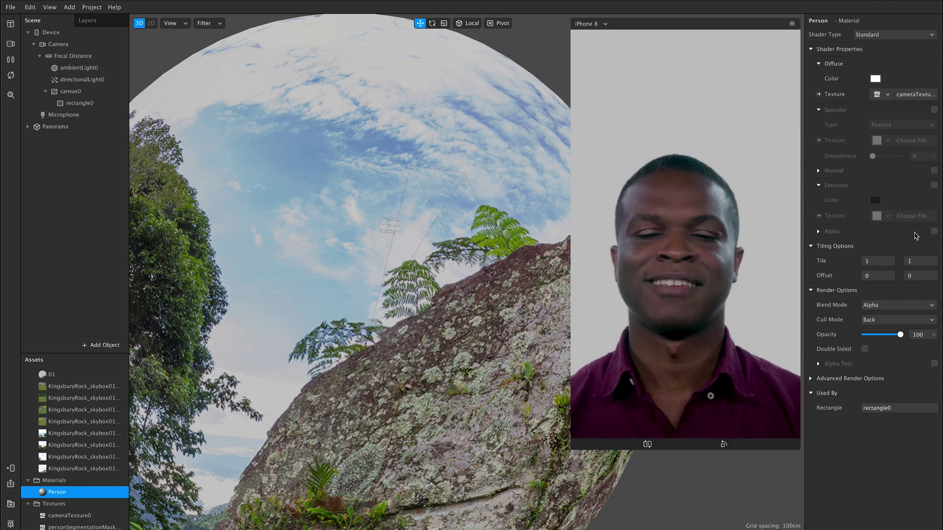
{"action": "left_click", "coordinate": [934, 232]}
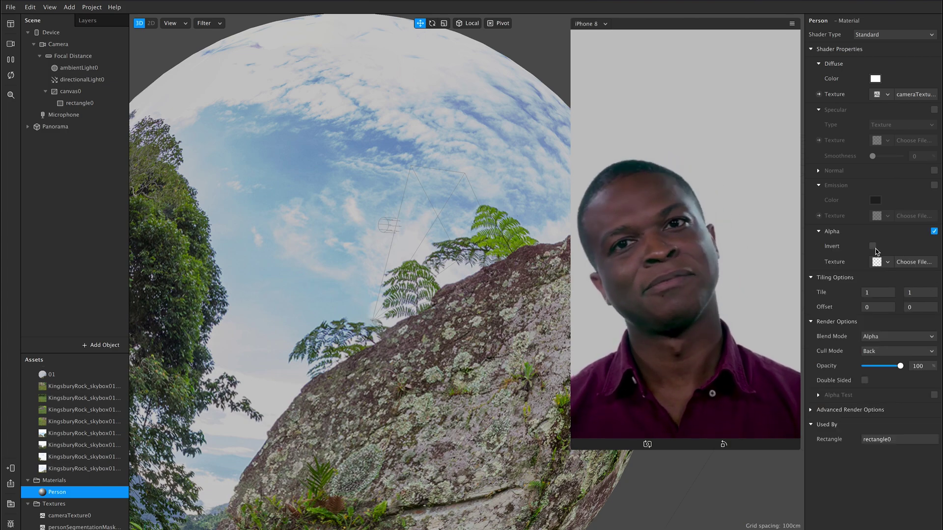
{"action": "left_click", "coordinate": [888, 262]}
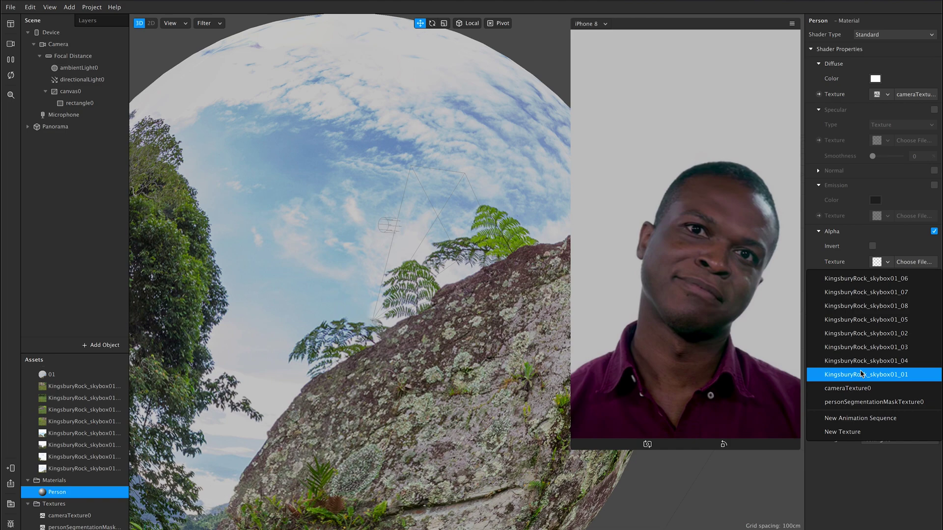
{"action": "left_click", "coordinate": [865, 402]}
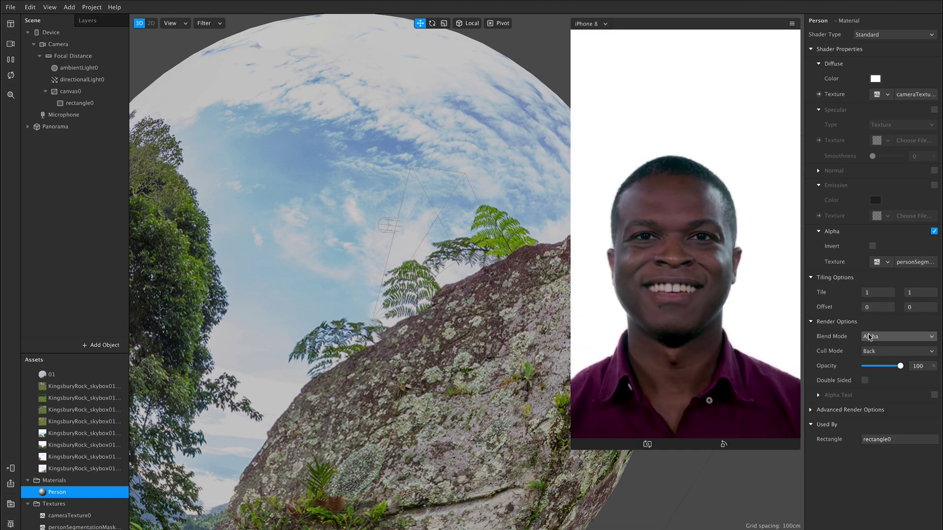
Enable Alpha Test with a cutoff of about 26 and look around the panorama in the preview
{"action": "left_click", "coordinate": [934, 395]}
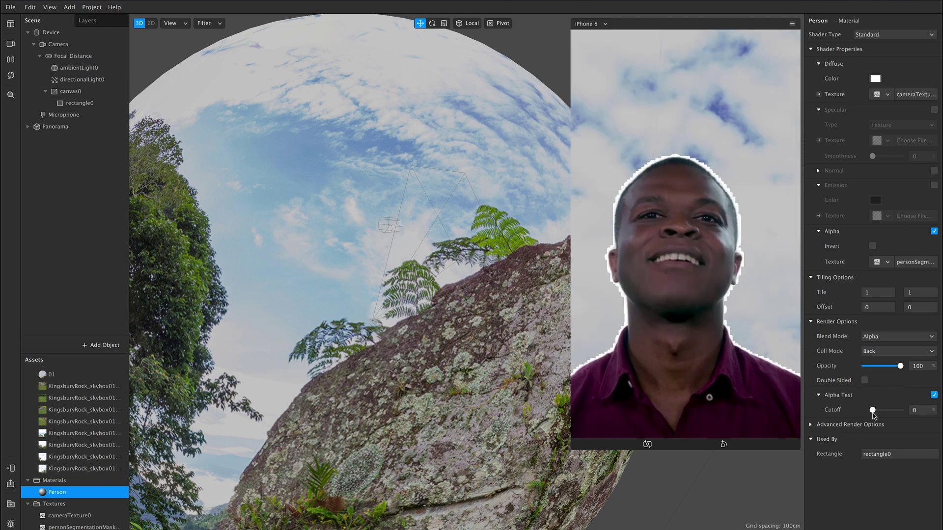
{"action": "left_click_drag", "start_coordinate": [874, 414], "coordinate": [881, 414]}
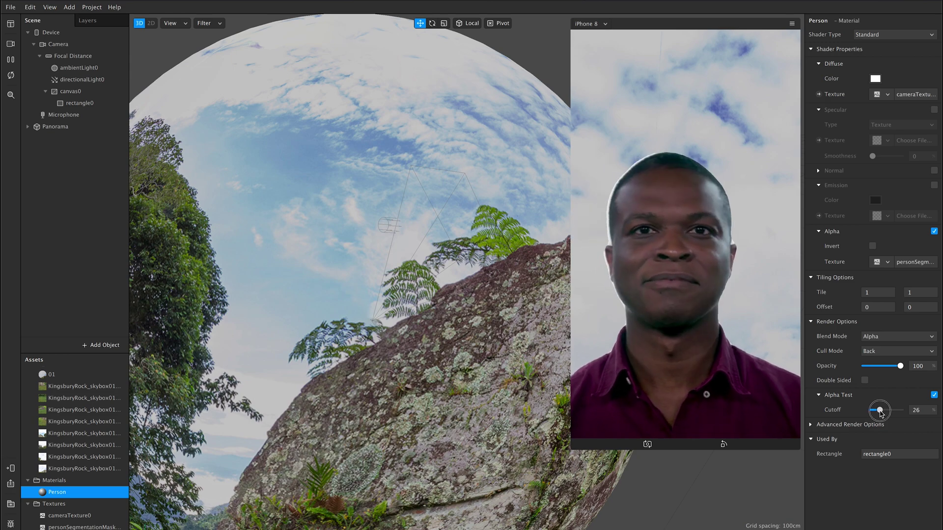
{"action": "left_click", "coordinate": [792, 23]}
{"action": "left_click", "coordinate": [812, 32]}
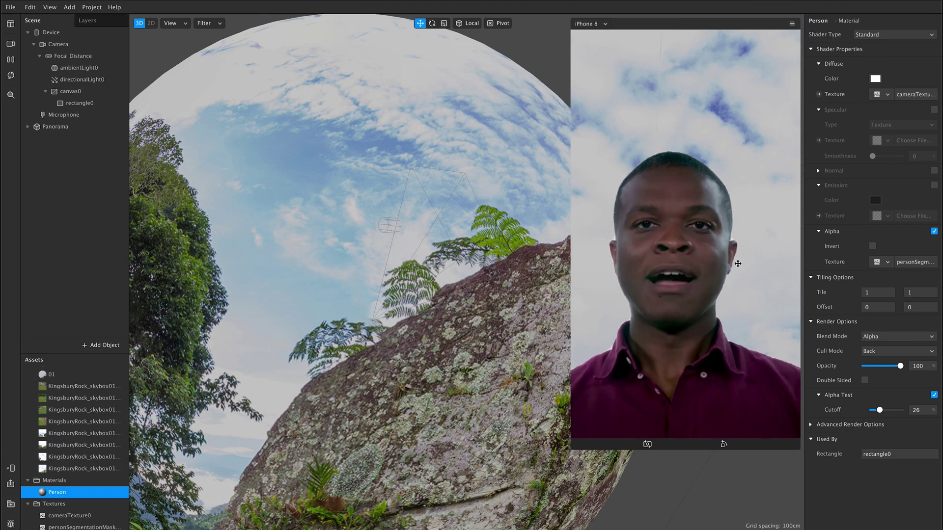
{"action": "left_click_drag", "start_coordinate": [738, 264], "coordinate": [629, 275]}
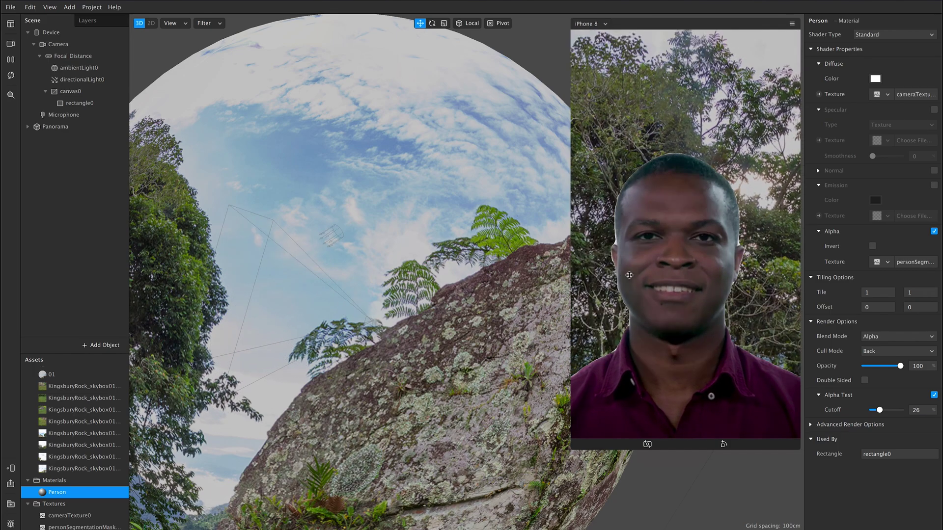
Rotate the preview view toward the rock and trees behind the person
{"action": "left_click_drag", "start_coordinate": [707, 289], "coordinate": [686, 268]}
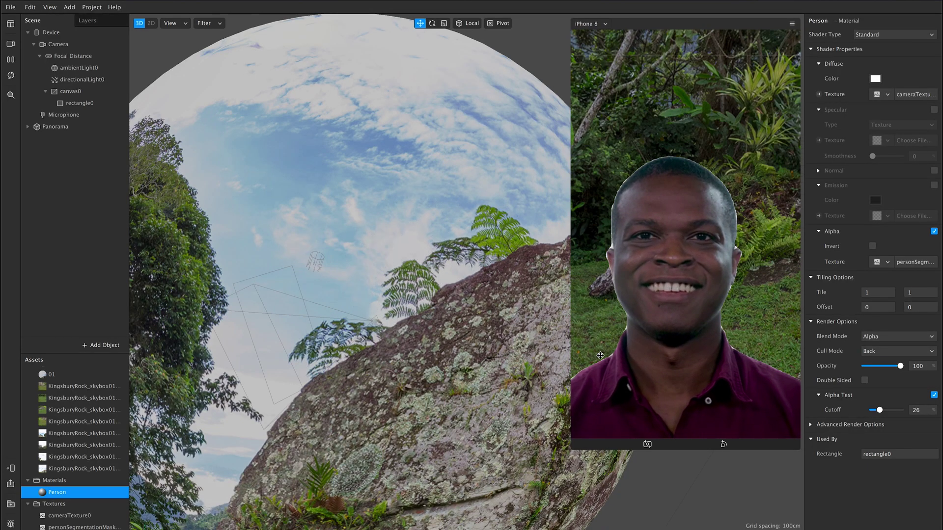
Select all eight KingsburyRock skybox textures and set iOS compression to Highest-quality JPEG
{"action": "left_click", "coordinate": [94, 469]}
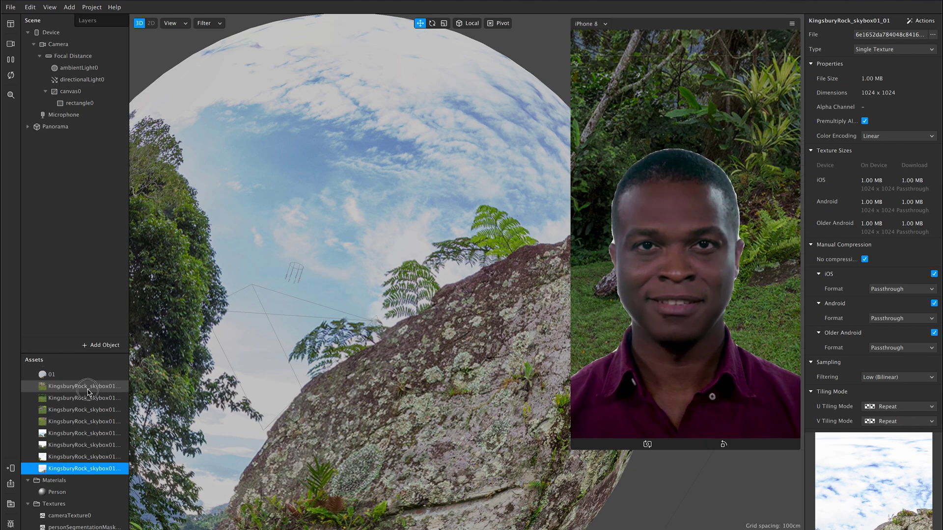
{"action": "left_click", "coordinate": [88, 387], "text": "shift"}
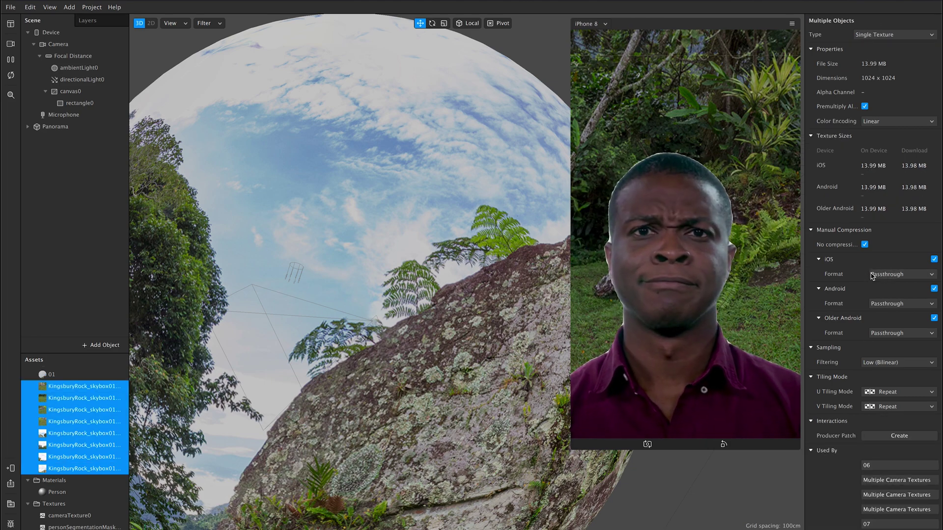
{"action": "left_click", "coordinate": [905, 275]}
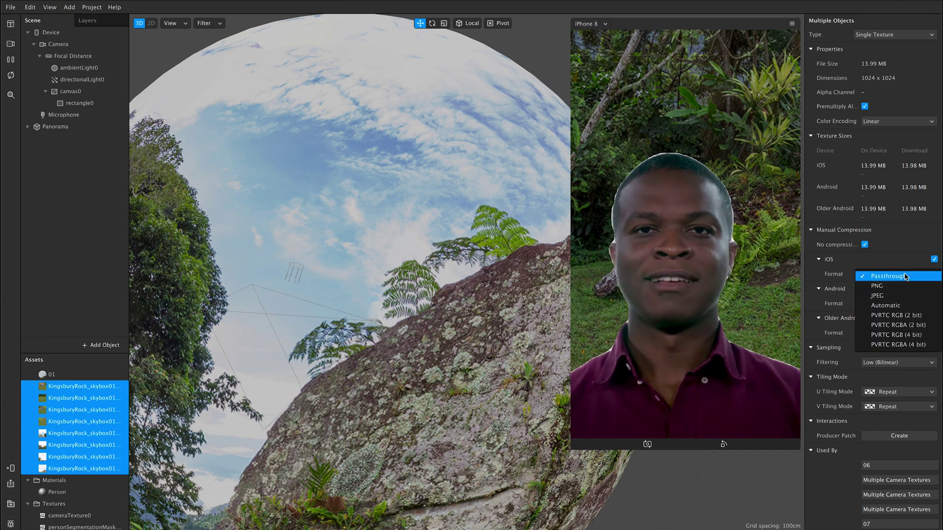
{"action": "left_click", "coordinate": [891, 296]}
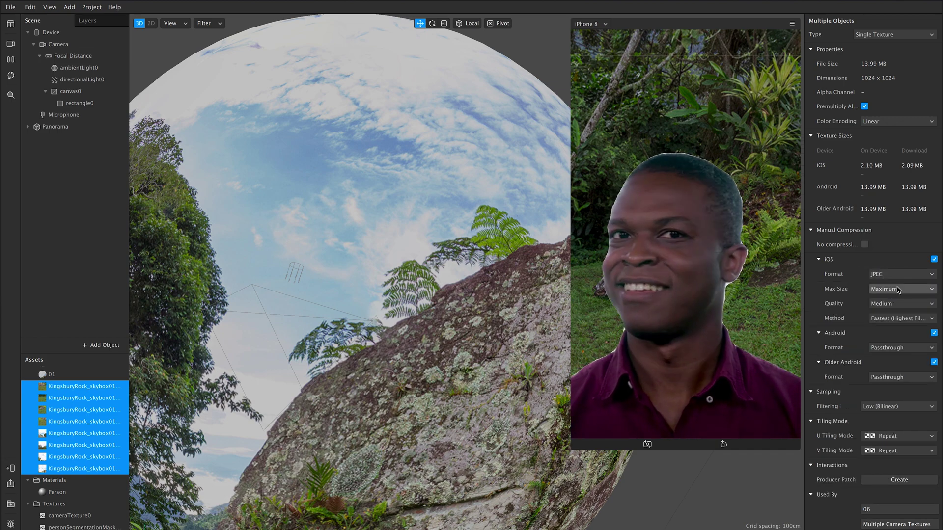
{"action": "left_click", "coordinate": [892, 304]}
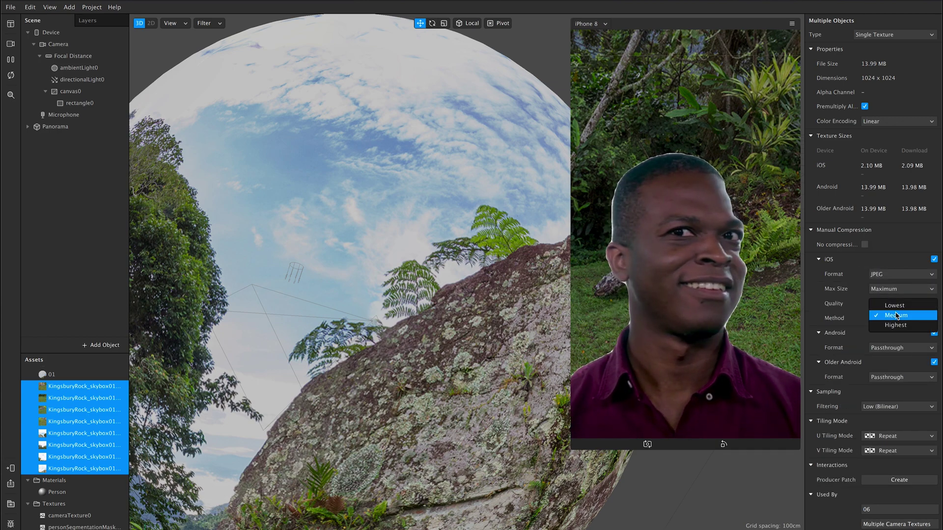
{"action": "left_click", "coordinate": [895, 325]}
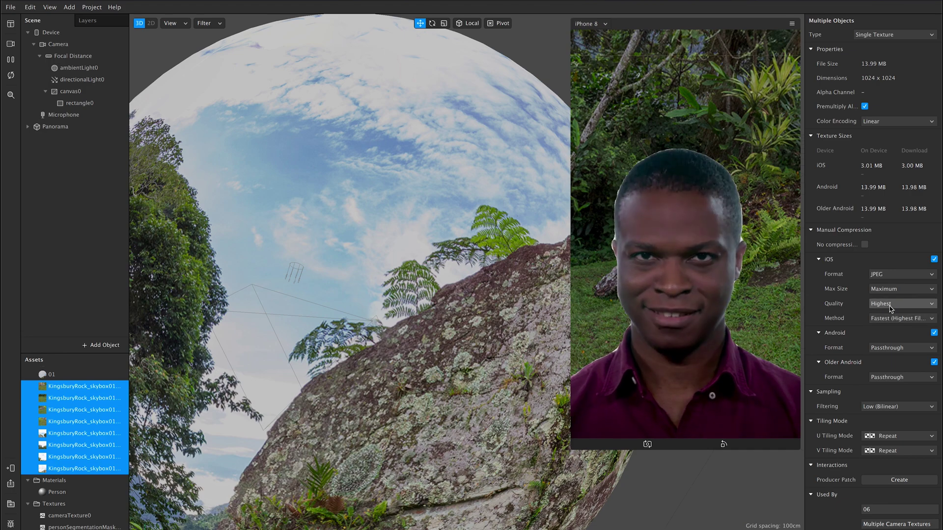
Set Android and Older Android compression to Highest-quality JPEG as well
{"action": "left_click", "coordinate": [888, 347]}
{"action": "left_click", "coordinate": [888, 369]}
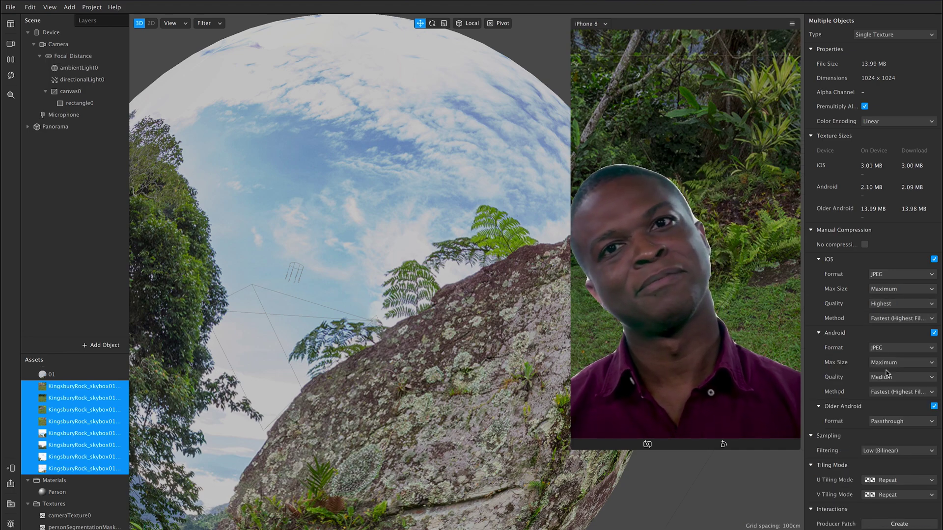
{"action": "left_click", "coordinate": [895, 377]}
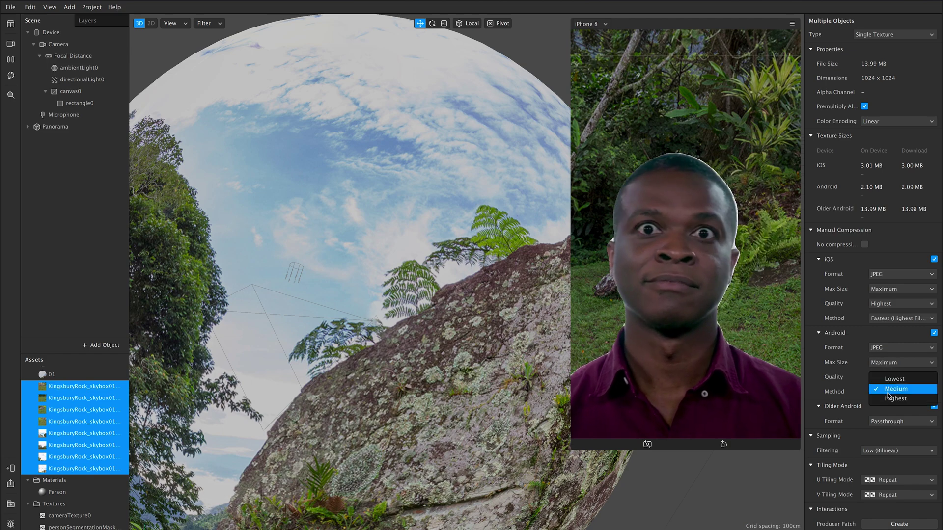
{"action": "left_click", "coordinate": [893, 389]}
{"action": "left_click", "coordinate": [887, 420]}
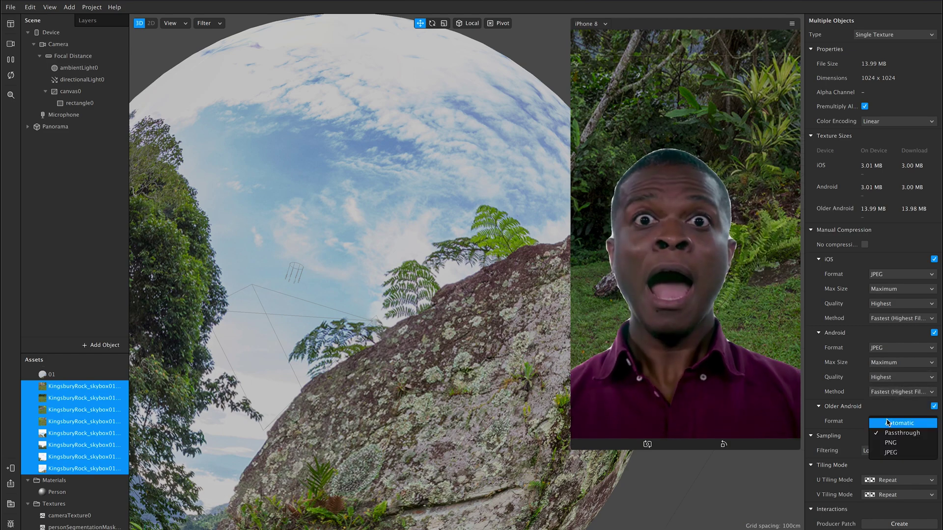
{"action": "left_click", "coordinate": [891, 452]}
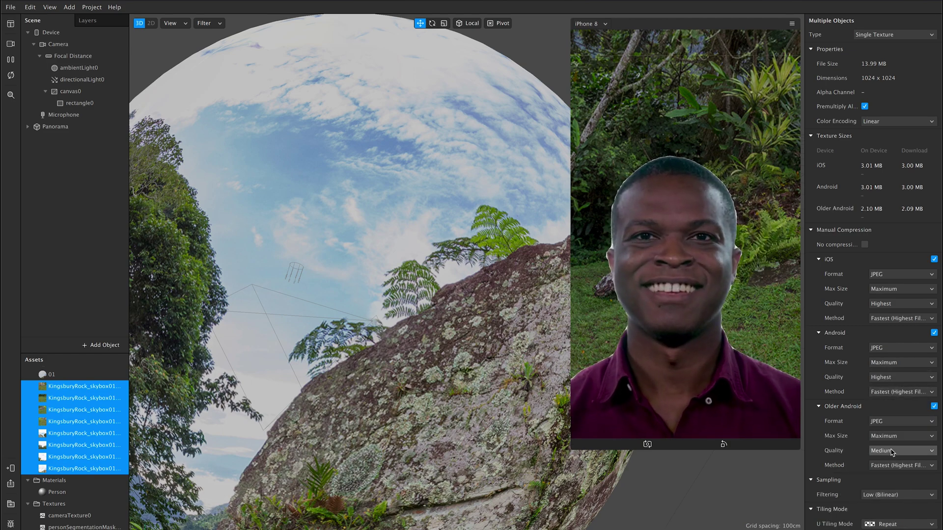
{"action": "left_click", "coordinate": [900, 450]}
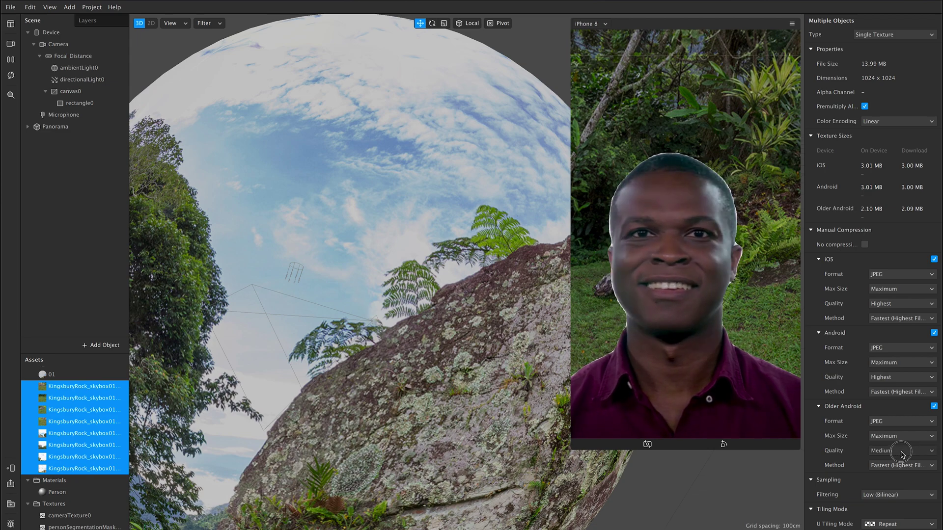
{"action": "left_click", "coordinate": [900, 467]}
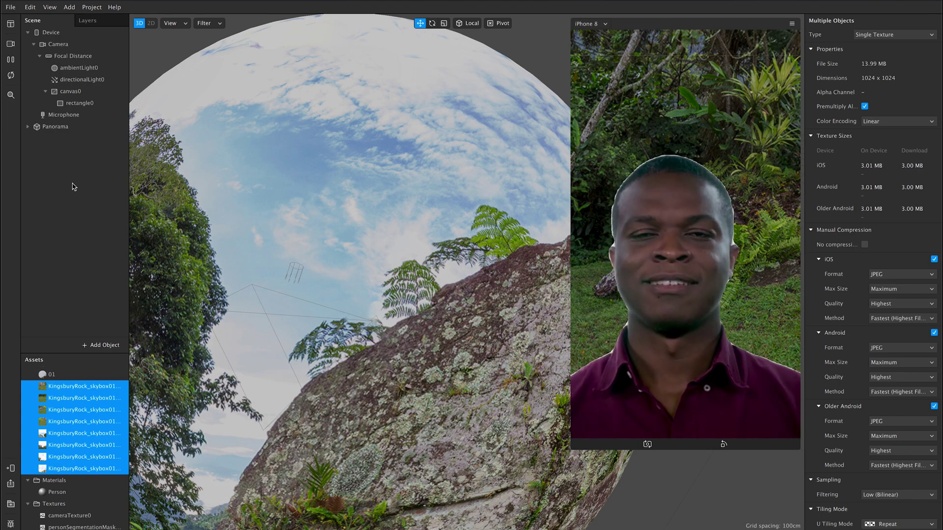
Send the effect to the connected phone app via Test on device
{"action": "left_click", "coordinate": [12, 470]}
{"action": "left_click", "coordinate": [55, 466]}
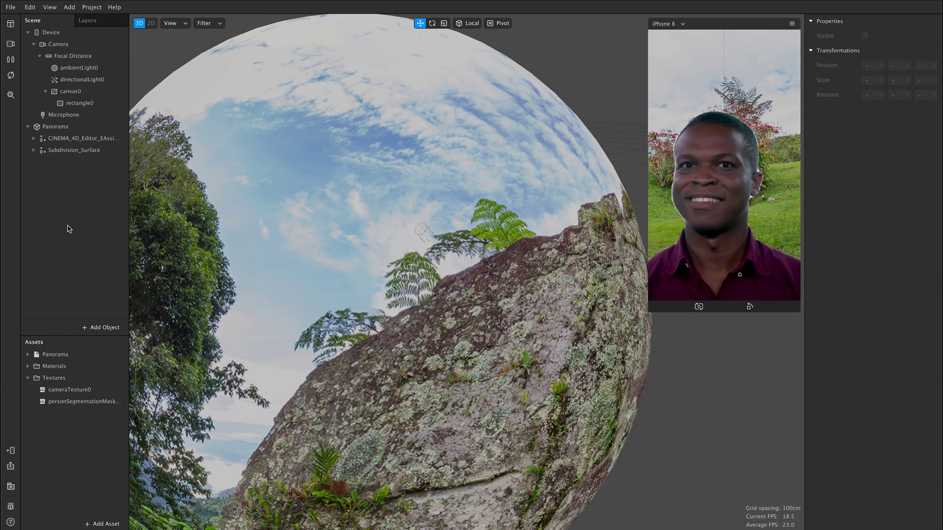
Delete canvas0, insert planeTracker0, and make Panorama its child
{"action": "left_click", "coordinate": [72, 92]}
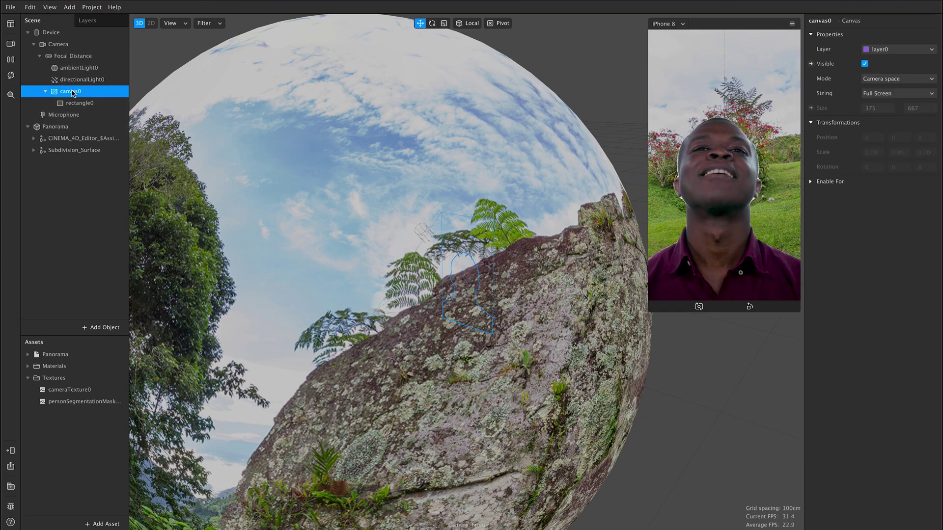
{"action": "key", "text": "Delete"}
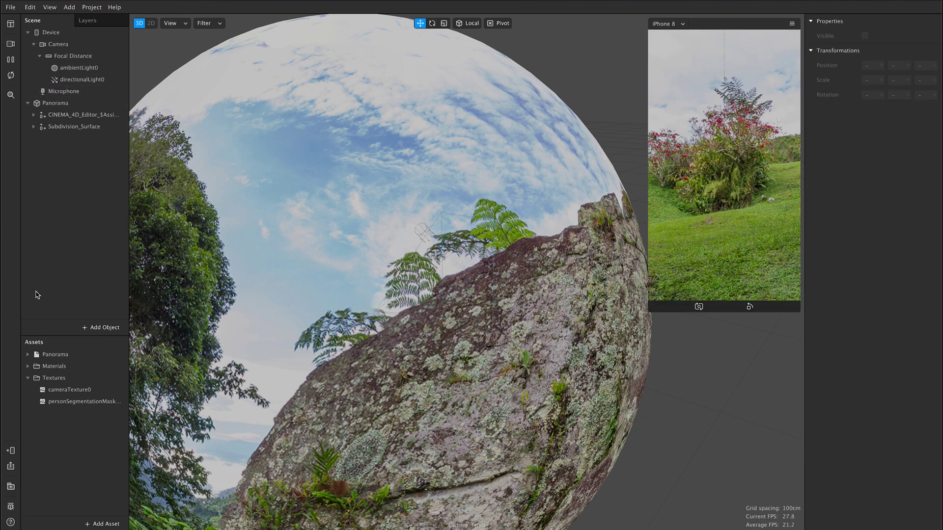
{"action": "left_click", "coordinate": [100, 327]}
{"action": "left_click", "coordinate": [44, 178]}
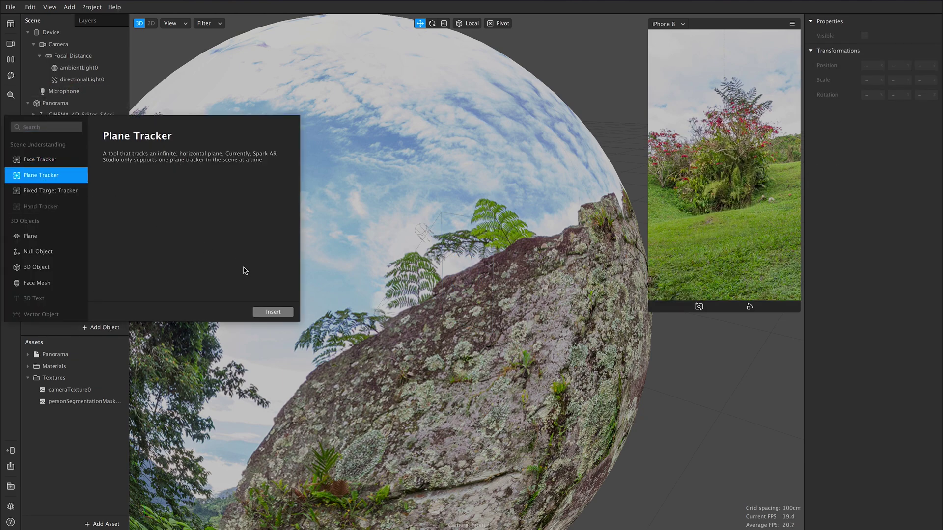
{"action": "left_click", "coordinate": [273, 312]}
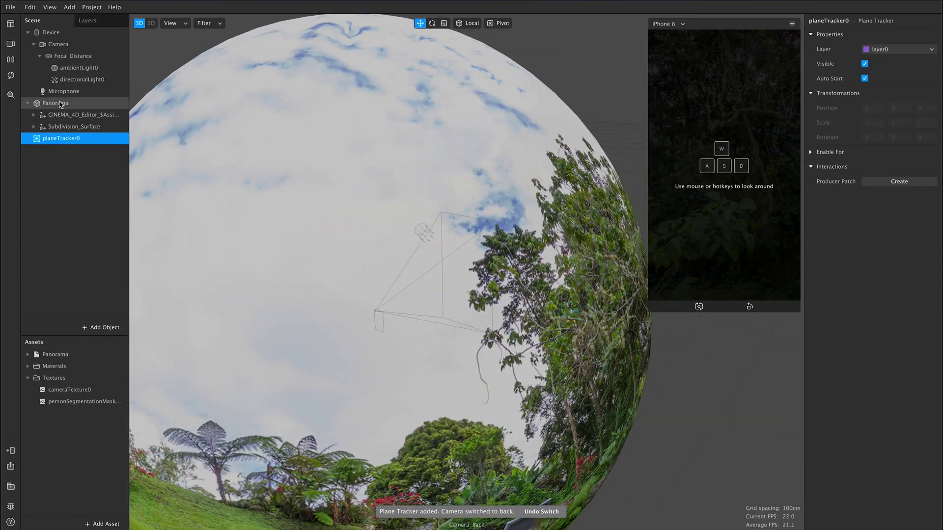
{"action": "left_click", "coordinate": [60, 105]}
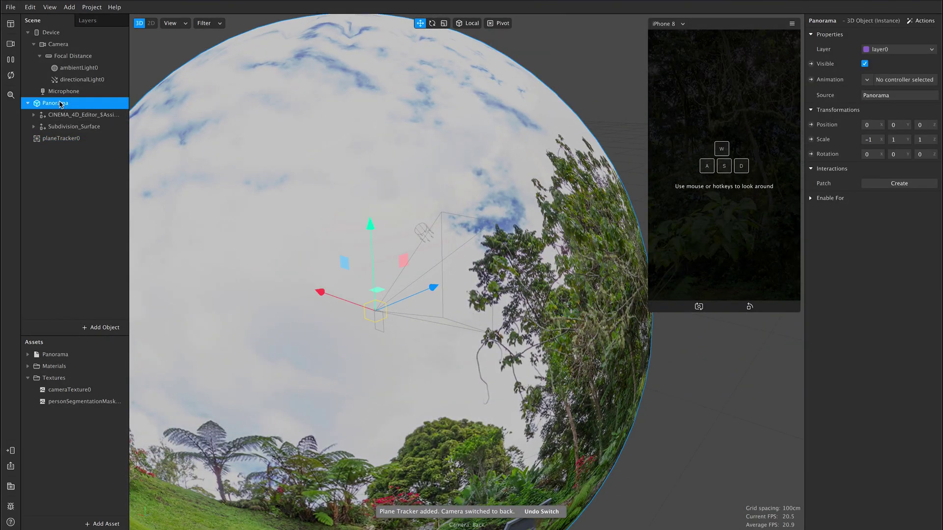
{"action": "left_click_drag", "start_coordinate": [60, 104], "coordinate": [70, 141]}
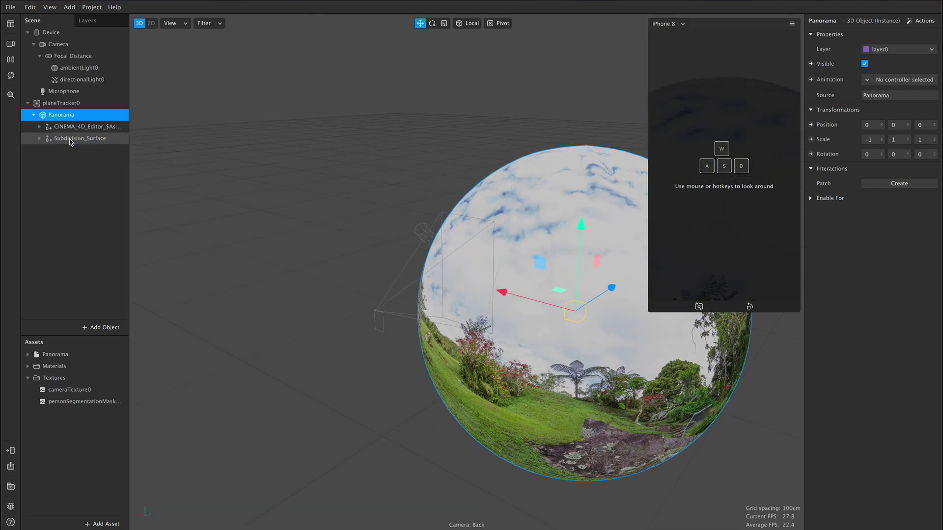
Enlarge the Panorama sphere with the Scale tool and set its scale to -3, 3, 3
{"action": "left_click", "coordinate": [445, 23]}
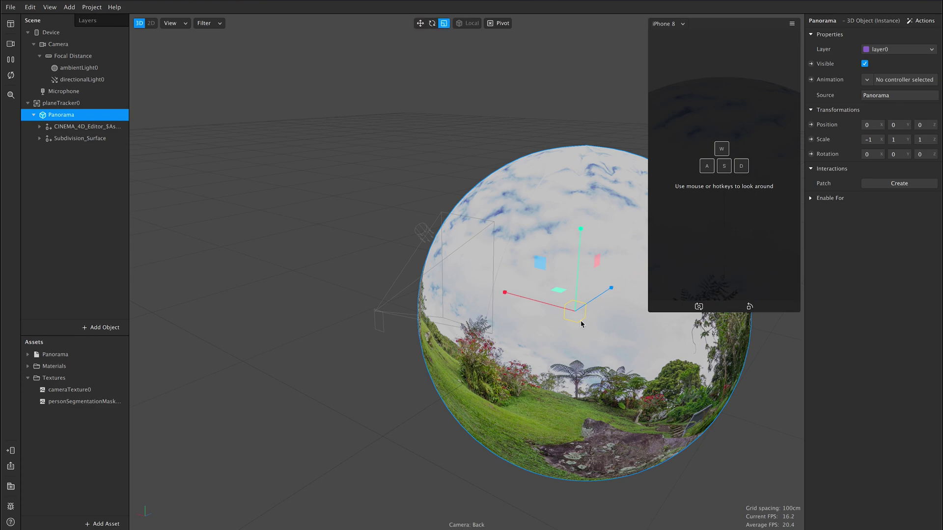
{"action": "left_click_drag", "start_coordinate": [579, 320], "coordinate": [678, 277]}
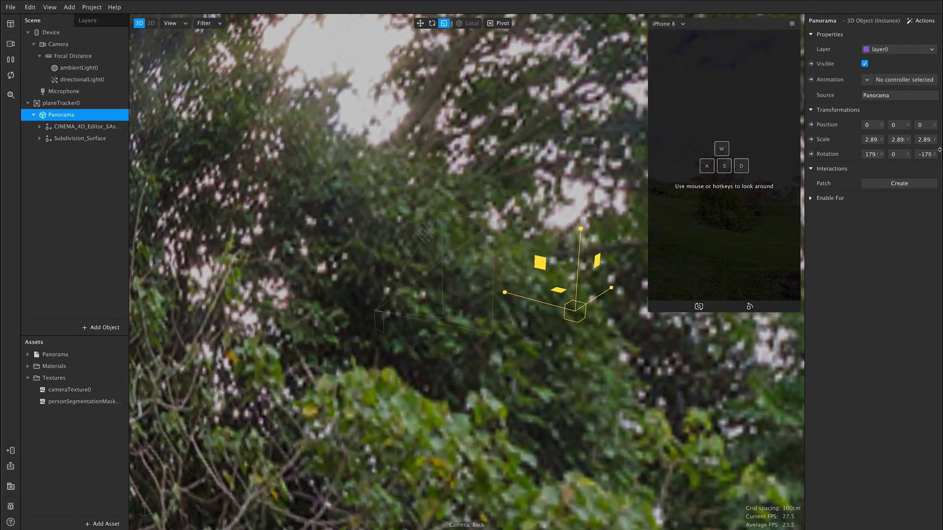
{"action": "left_click", "coordinate": [865, 142]}
{"action": "key", "text": "Return"}
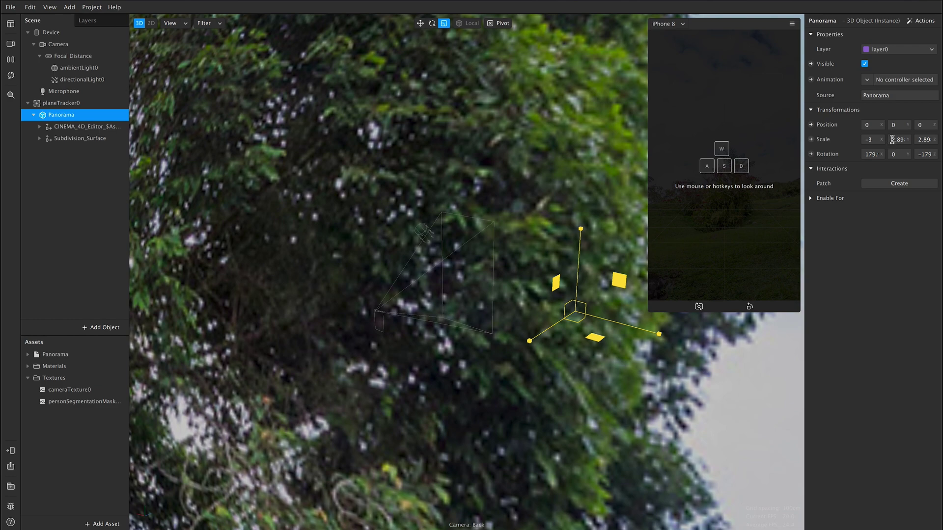
{"action": "left_click", "coordinate": [904, 139]}
{"action": "type", "text": "3"}
{"action": "key", "text": "Return"}
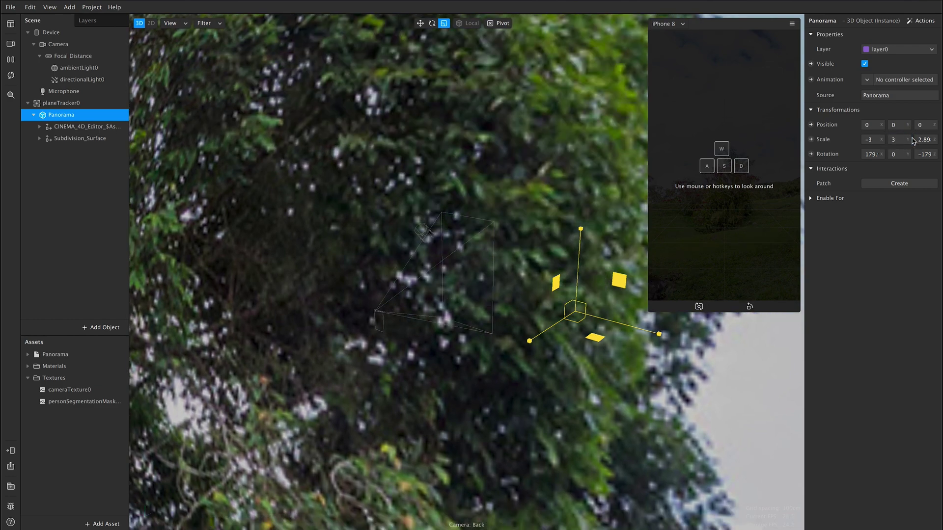
{"action": "left_click", "coordinate": [918, 140]}
{"action": "type", "text": "3"}
{"action": "key", "text": "Return"}
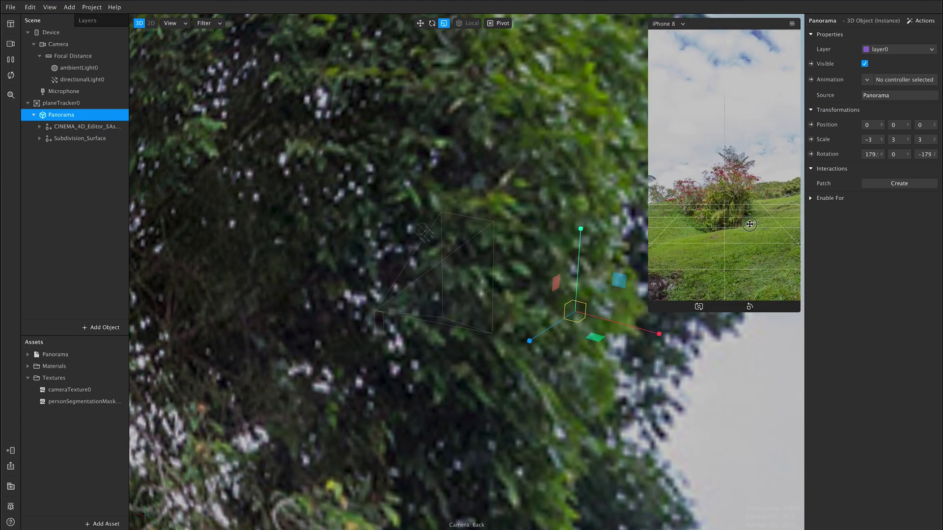
Enlarge the simulator preview and pan across the panorama to inspect the rock and grass
{"action": "left_click_drag", "start_coordinate": [749, 224], "coordinate": [740, 227]}
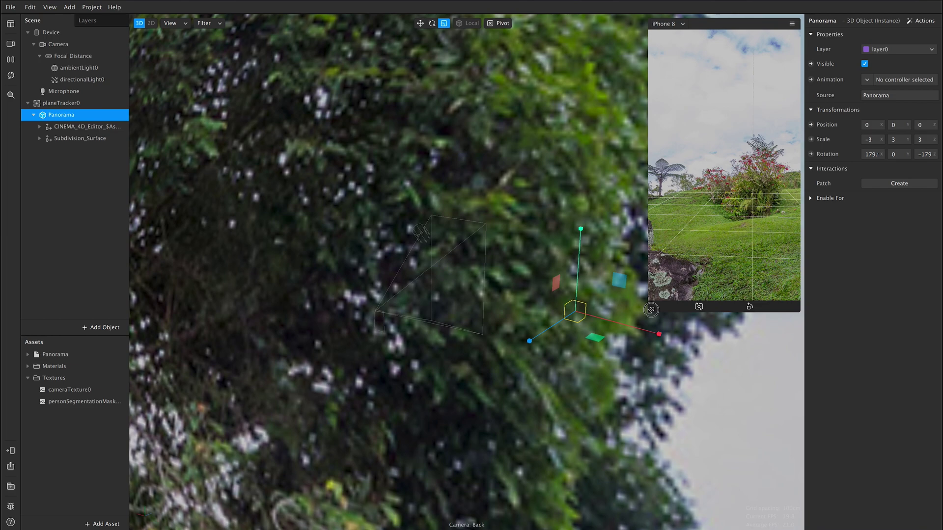
{"action": "left_click_drag", "start_coordinate": [650, 309], "coordinate": [584, 429]}
{"action": "left_click_drag", "start_coordinate": [725, 292], "coordinate": [778, 289]}
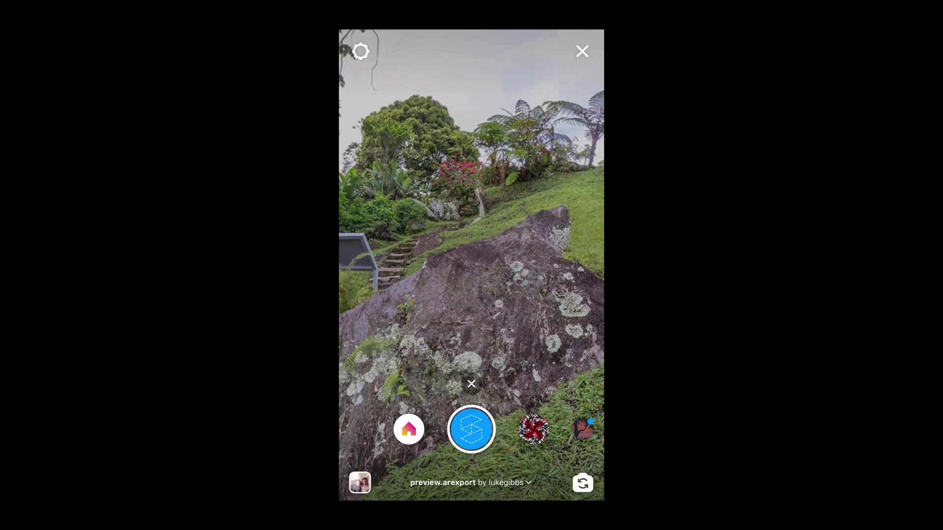